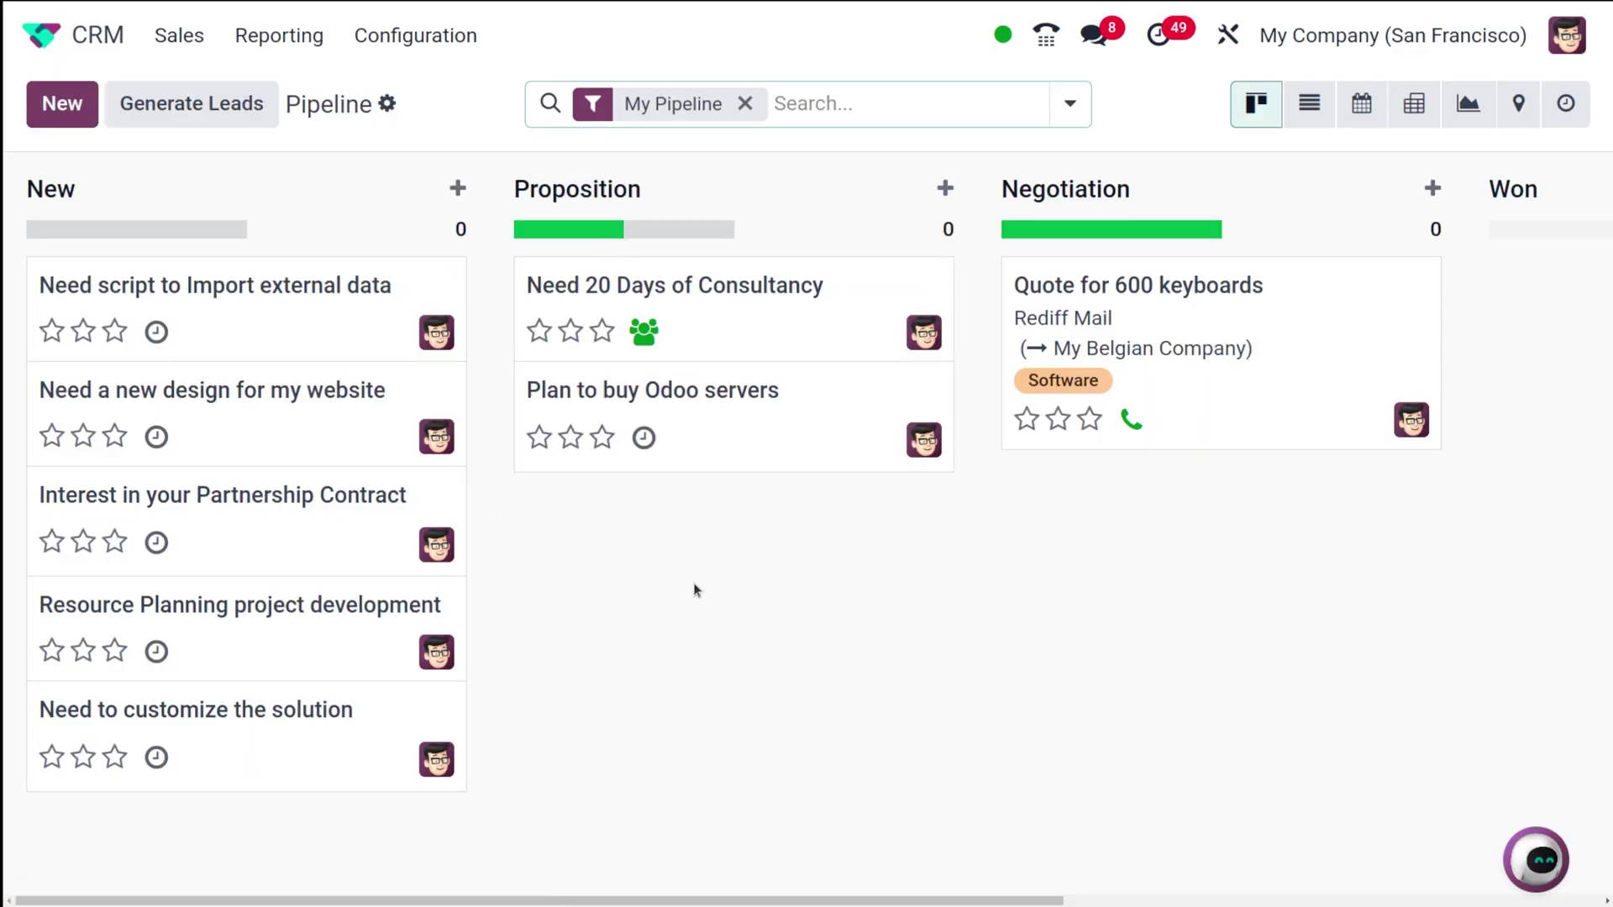
Step: Create a 'Second Proposition' stage at the right end of the pipeline board
scroll(694, 591, "right", 10)
scroll(694, 591, "left", 10)
scroll(984, 744, "right", 10)
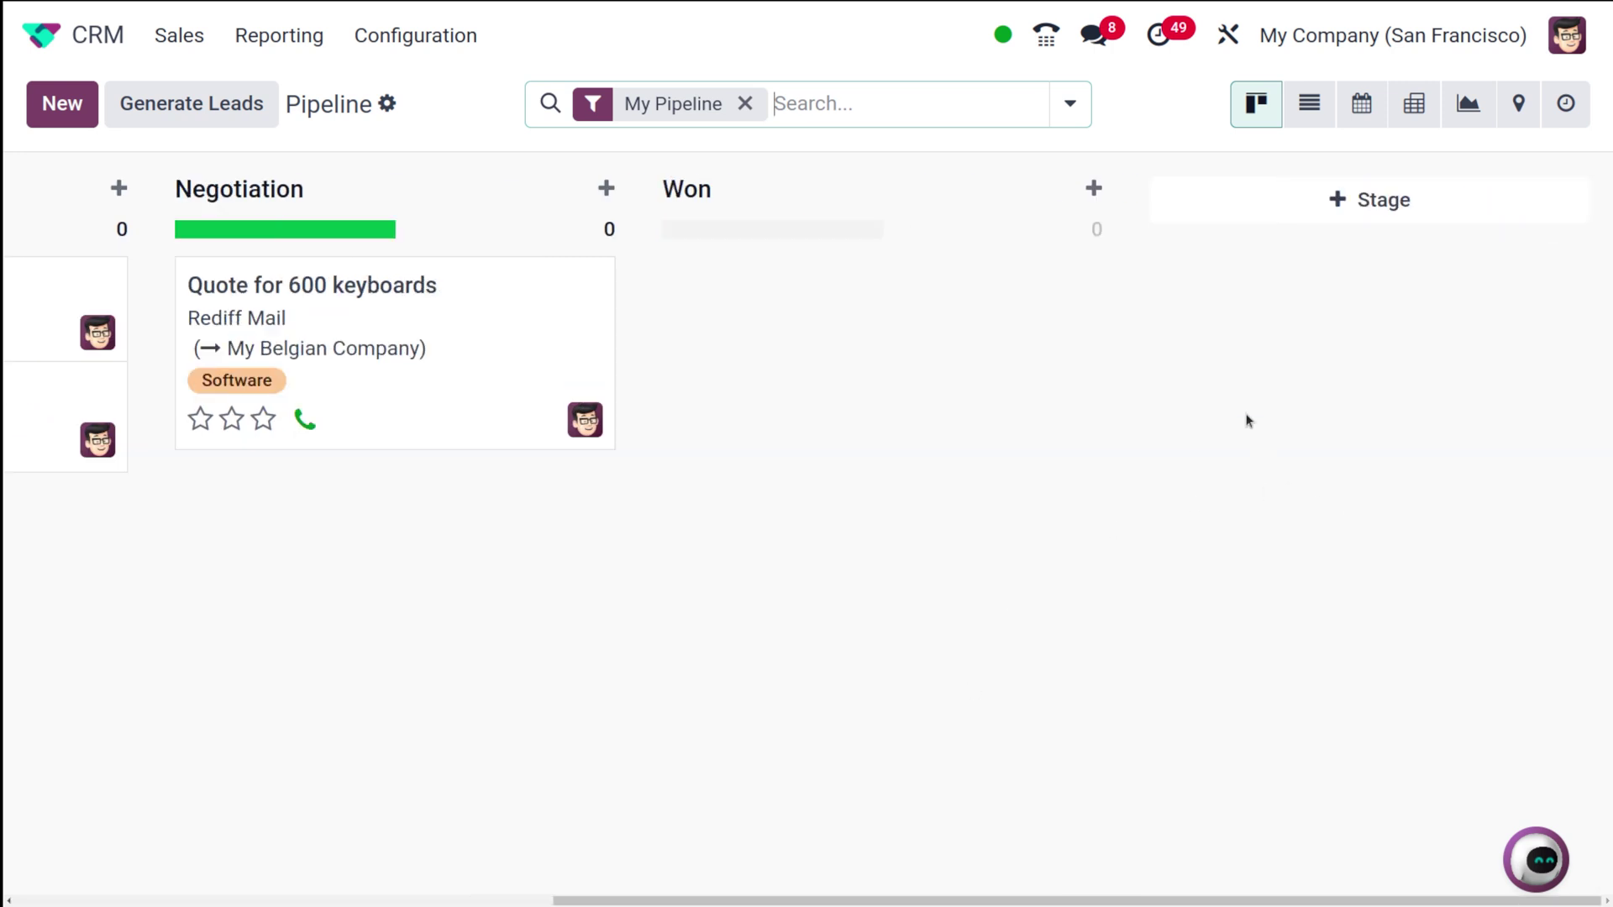
left_click(1370, 197)
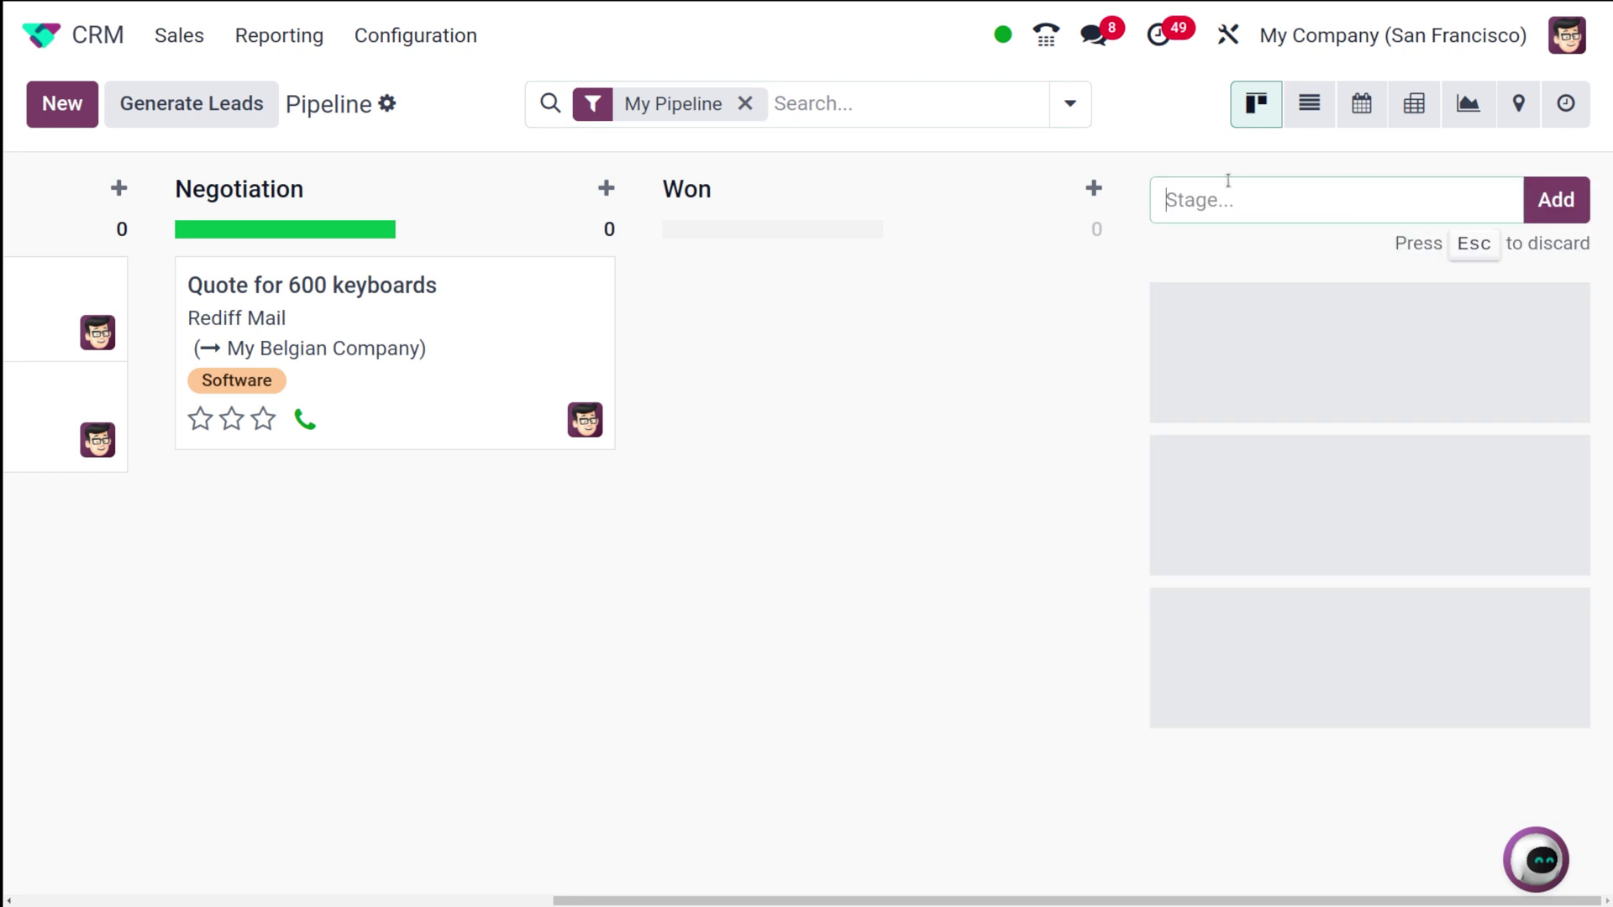
type("Second Proposition")
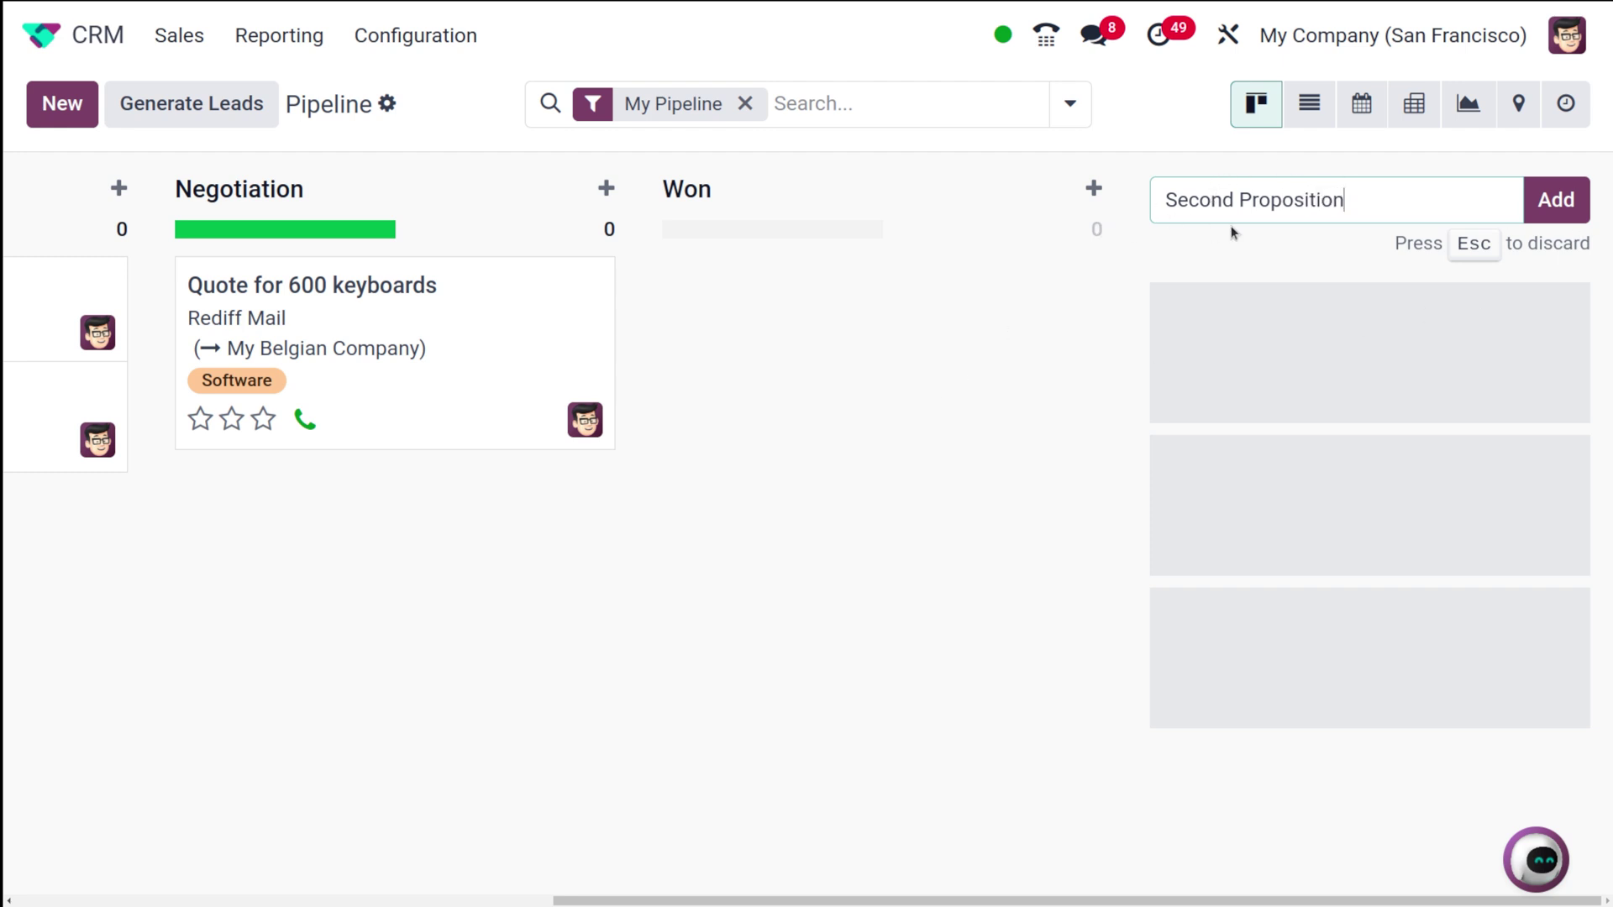
left_click(1550, 201)
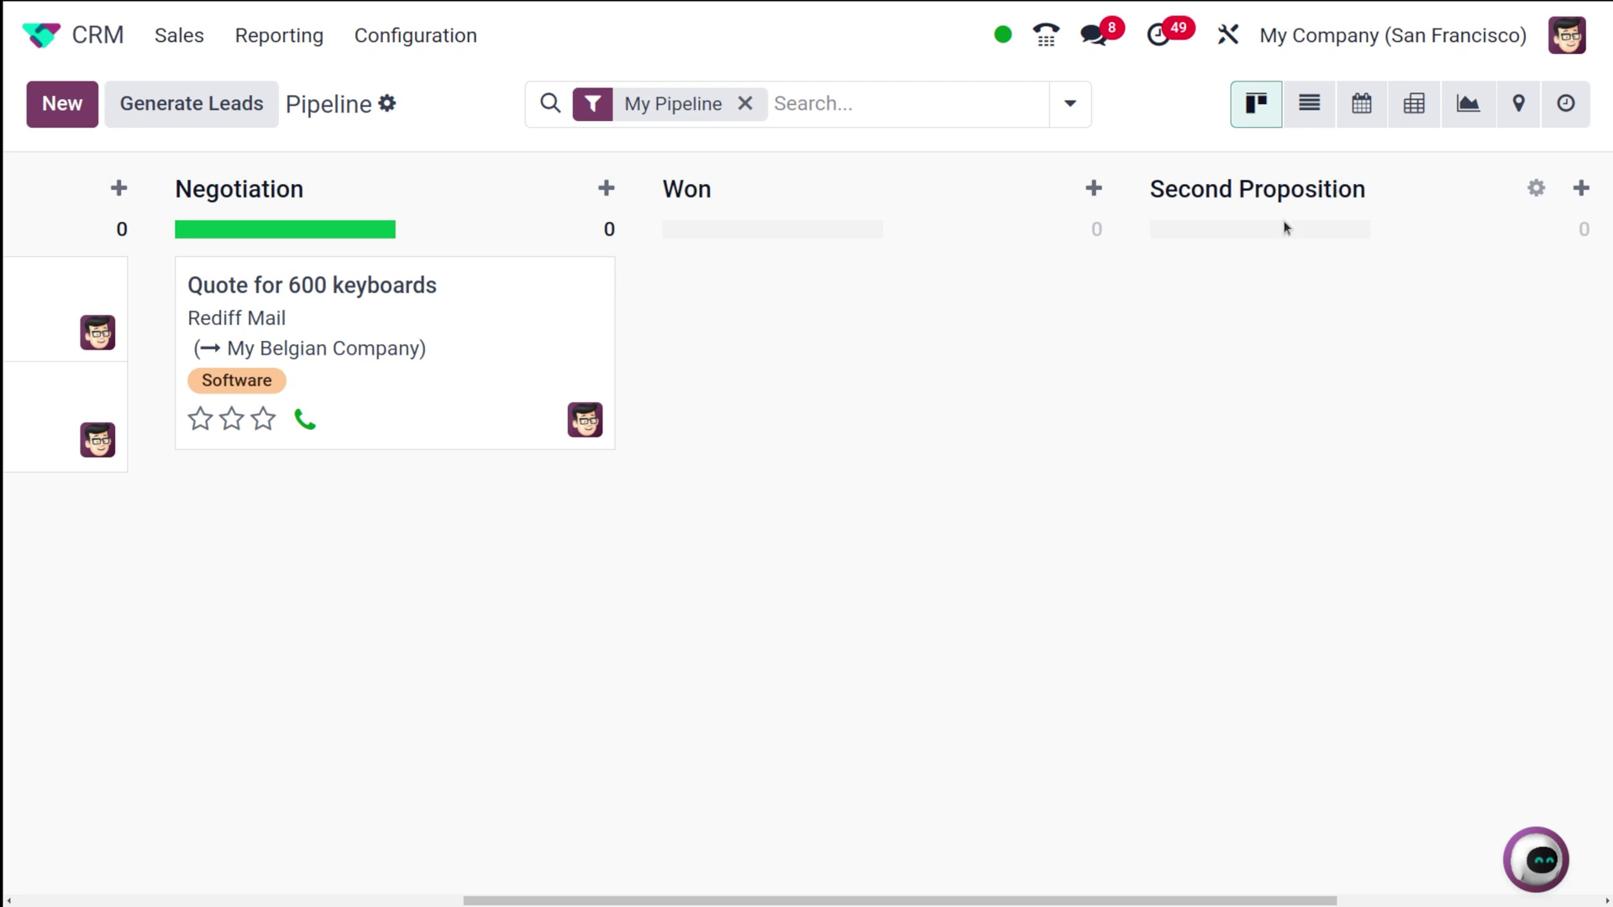
Step: Reposition the Second Proposition column between the Proposition and Negotiation stages
scroll(641, 623, "left", 5)
scroll(641, 623, "right", 8)
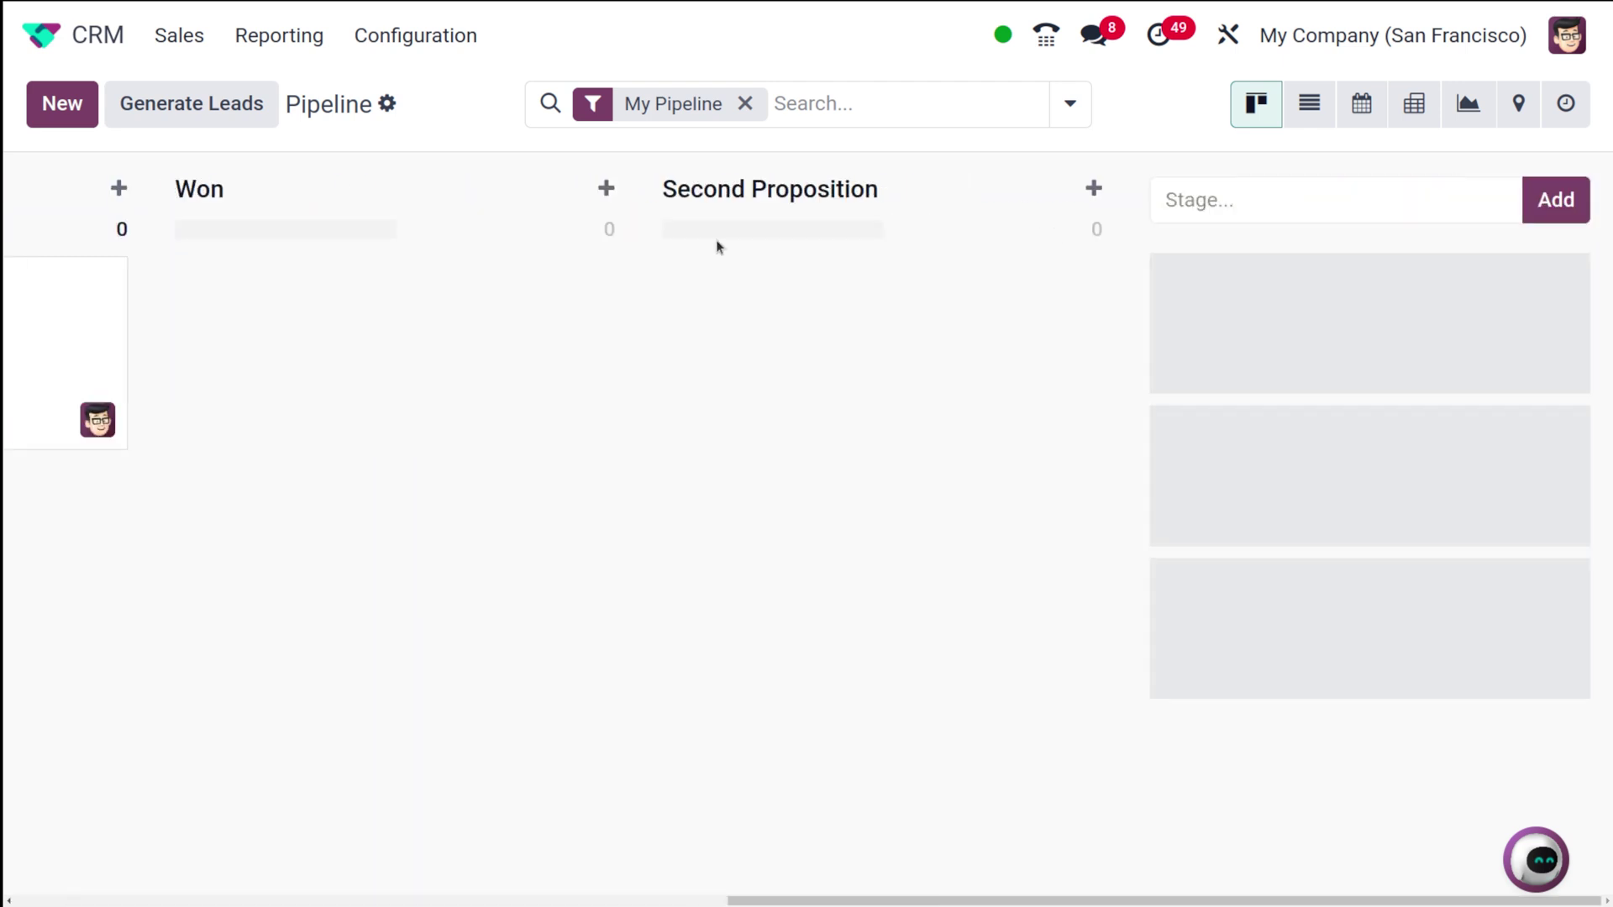
scroll(946, 227, "left", 5)
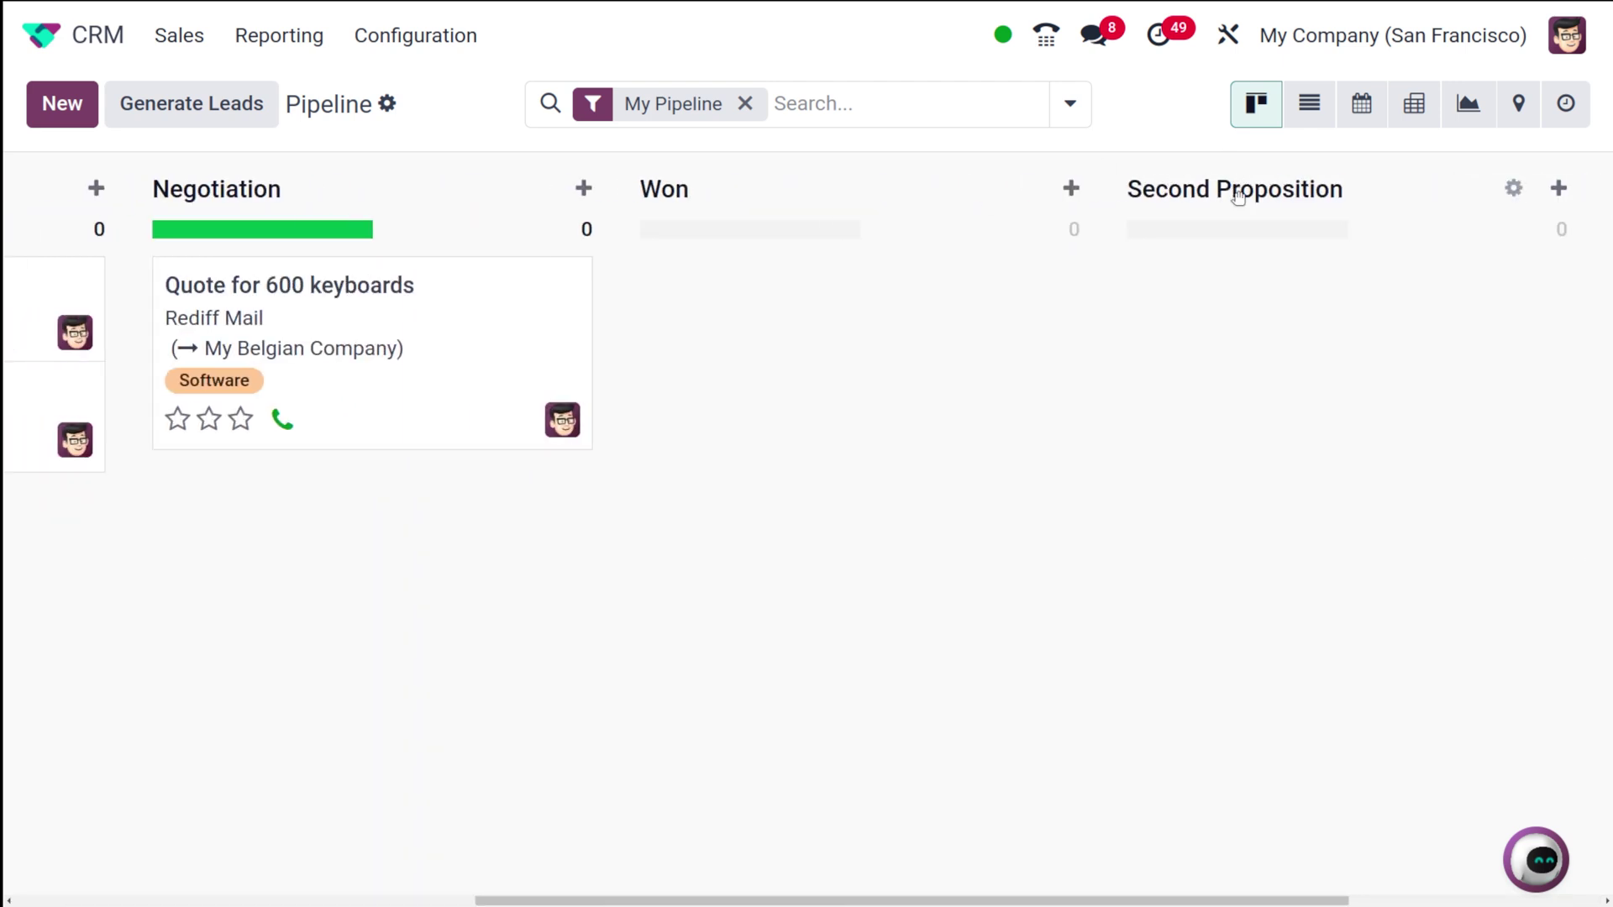
left_click_drag(1239, 197, 294, 243)
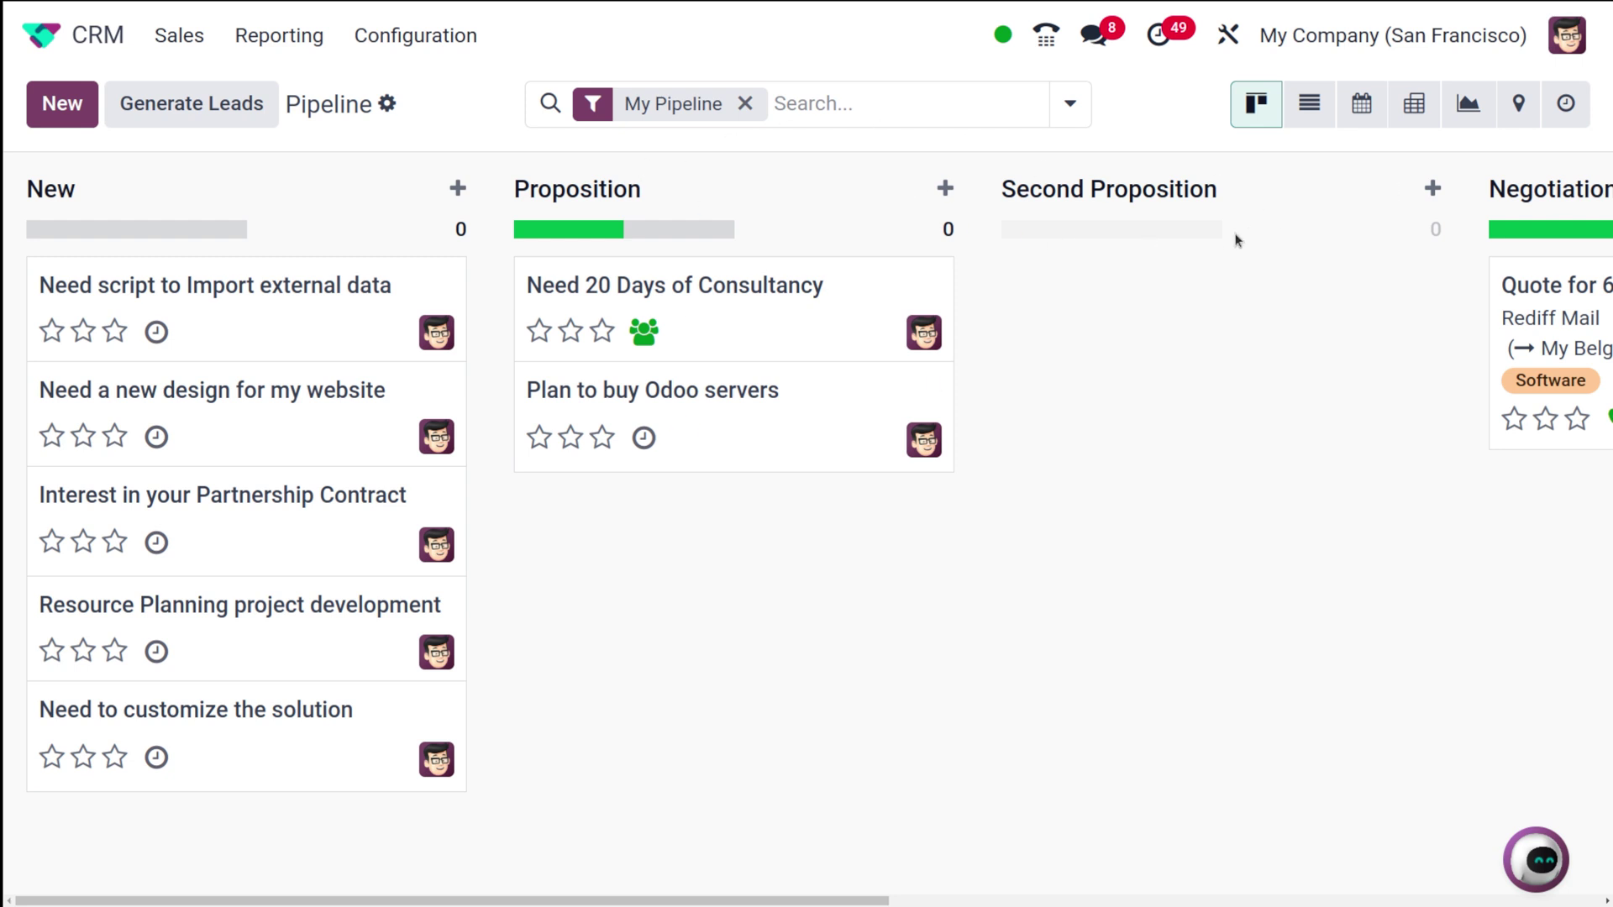
scroll(1169, 235, "right", 5)
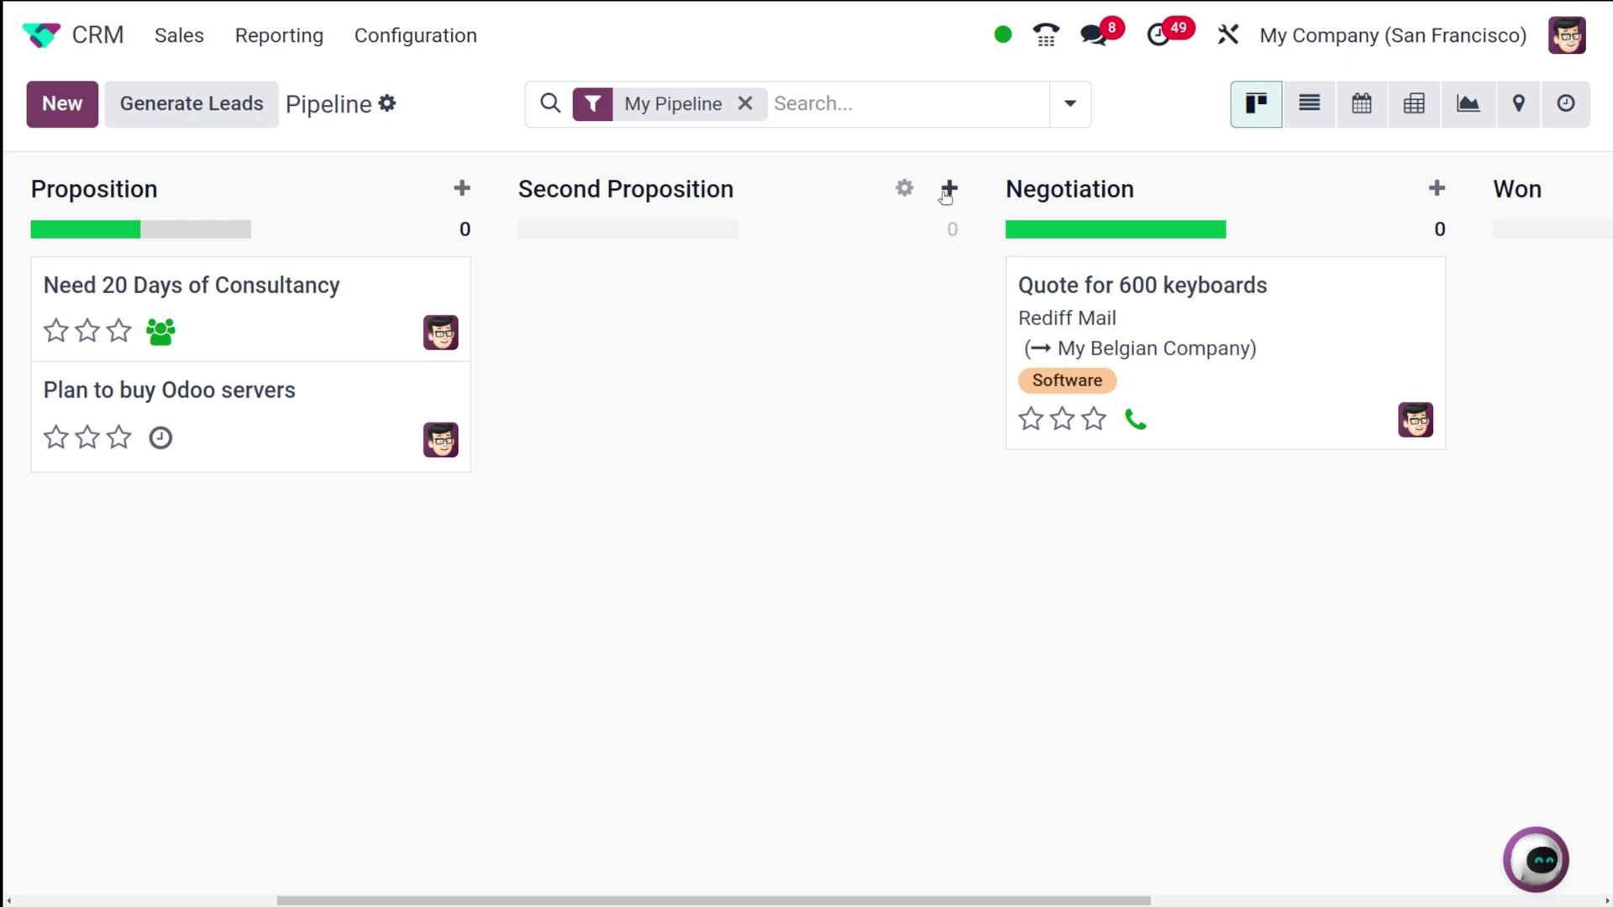
Step: Open a quick-create card for a new lead in the Second Proposition column
left_click(903, 188)
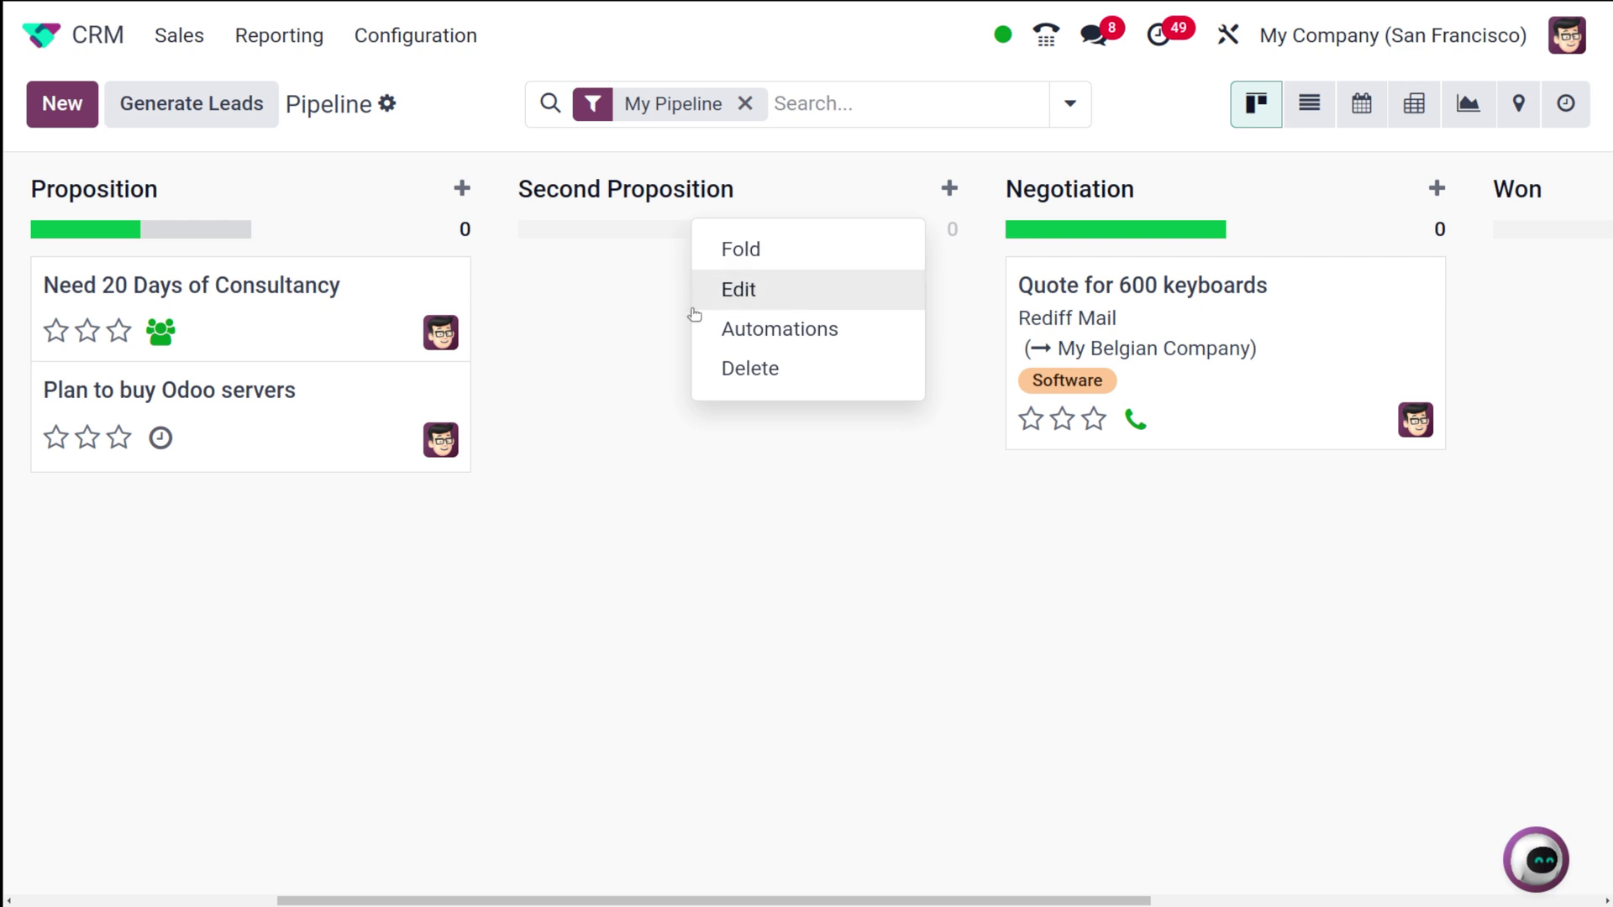
left_click(614, 354)
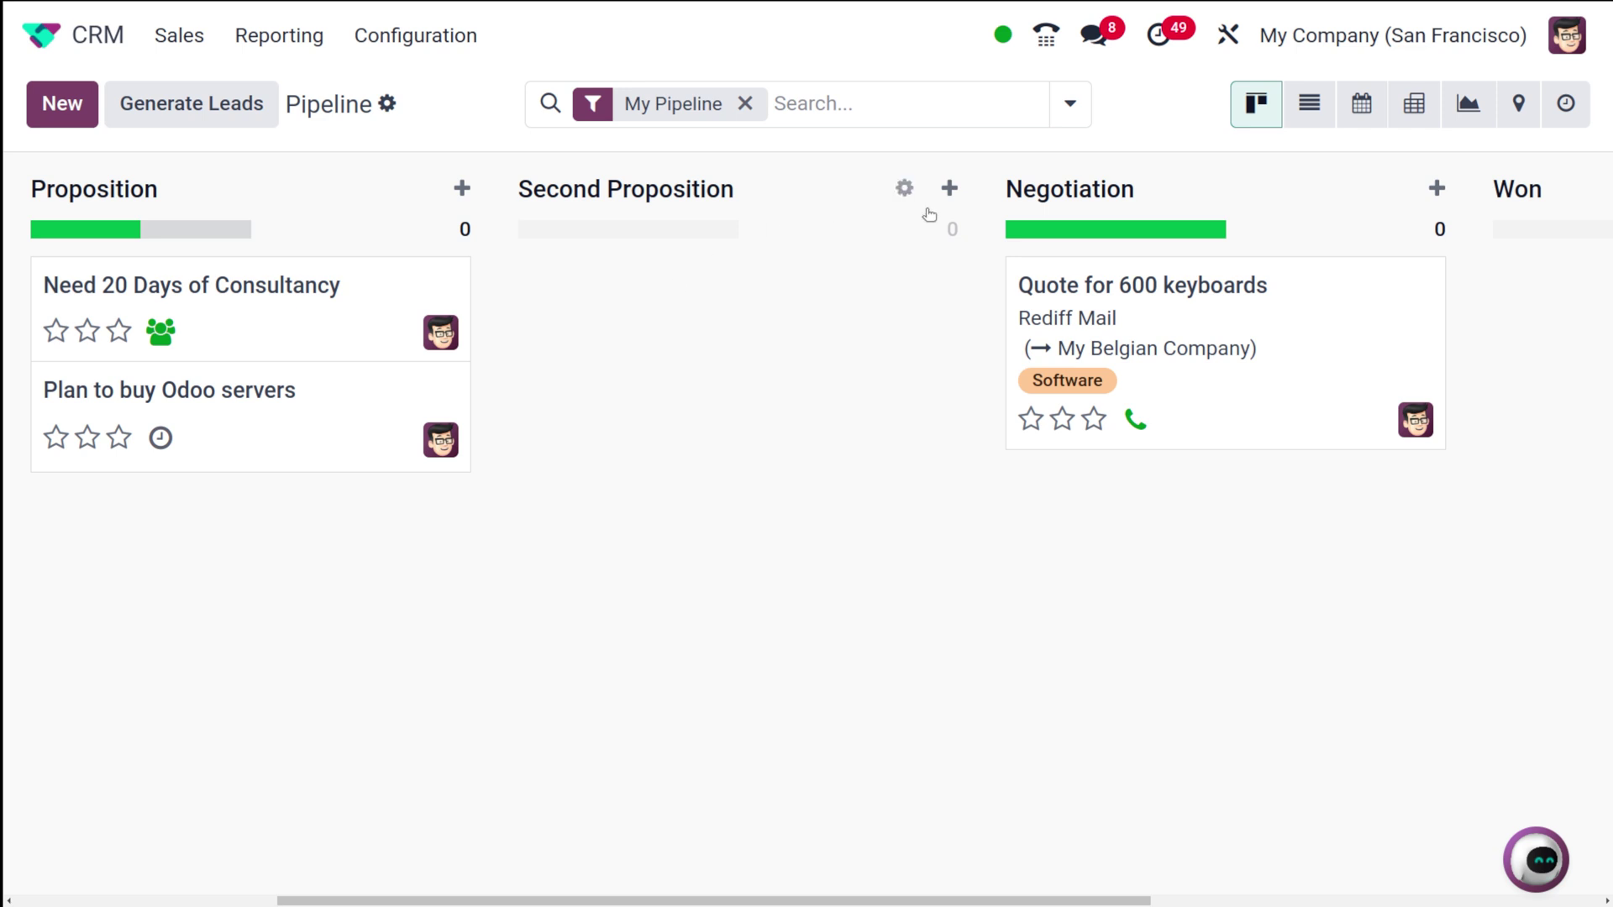
left_click(950, 188)
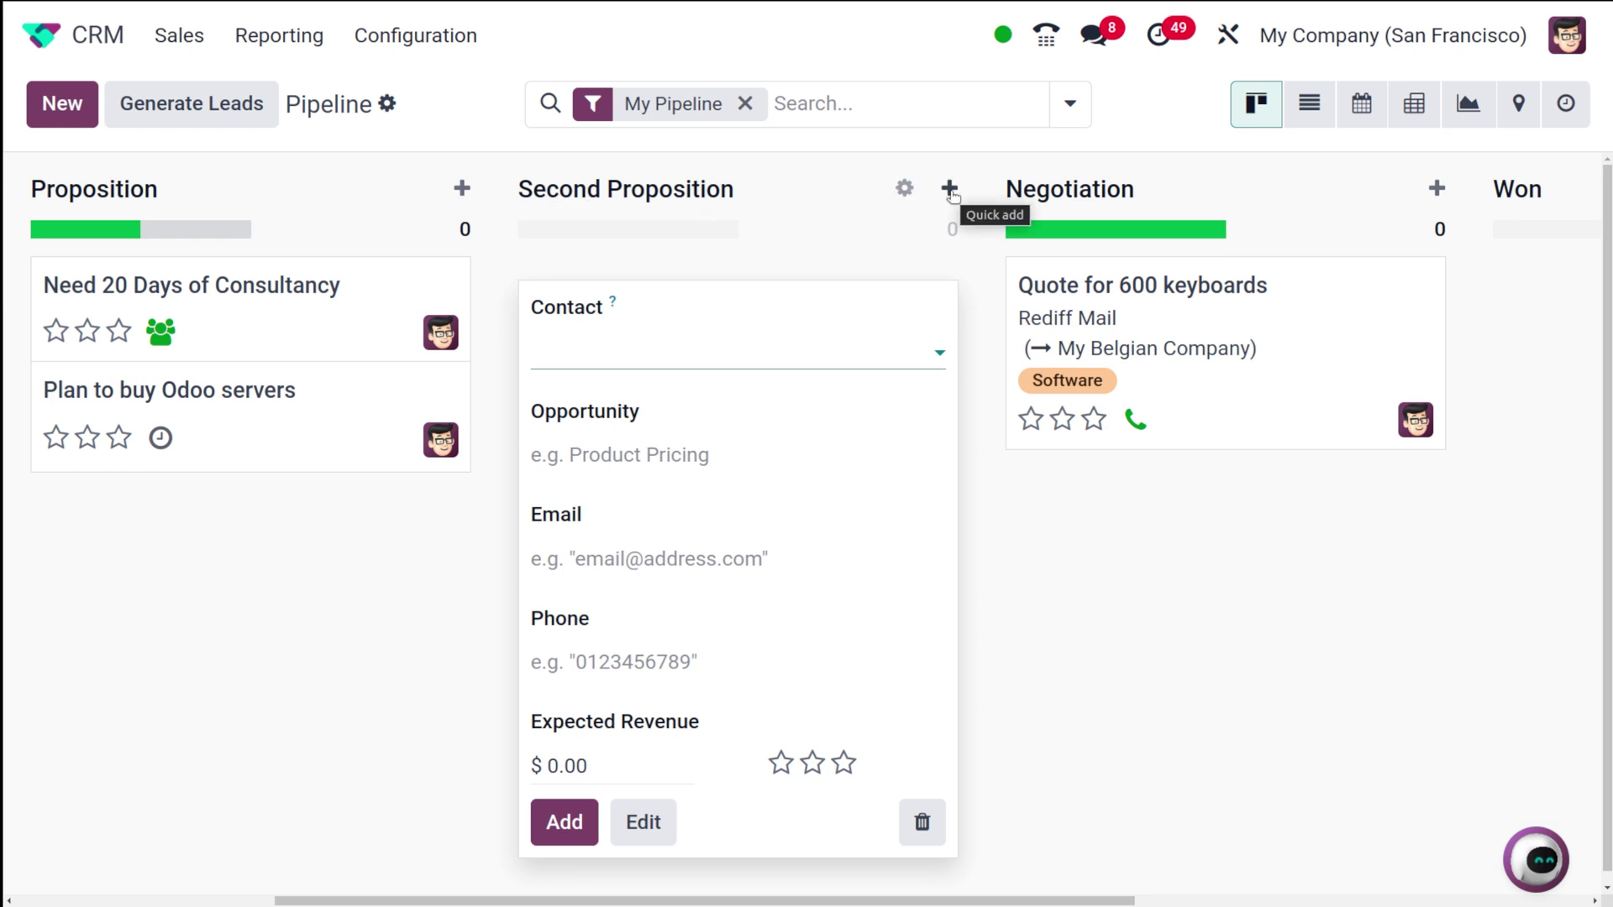
Step: Add a lead for the demo user contact with 5000 expected revenue and two-star High priority
left_click(585, 343)
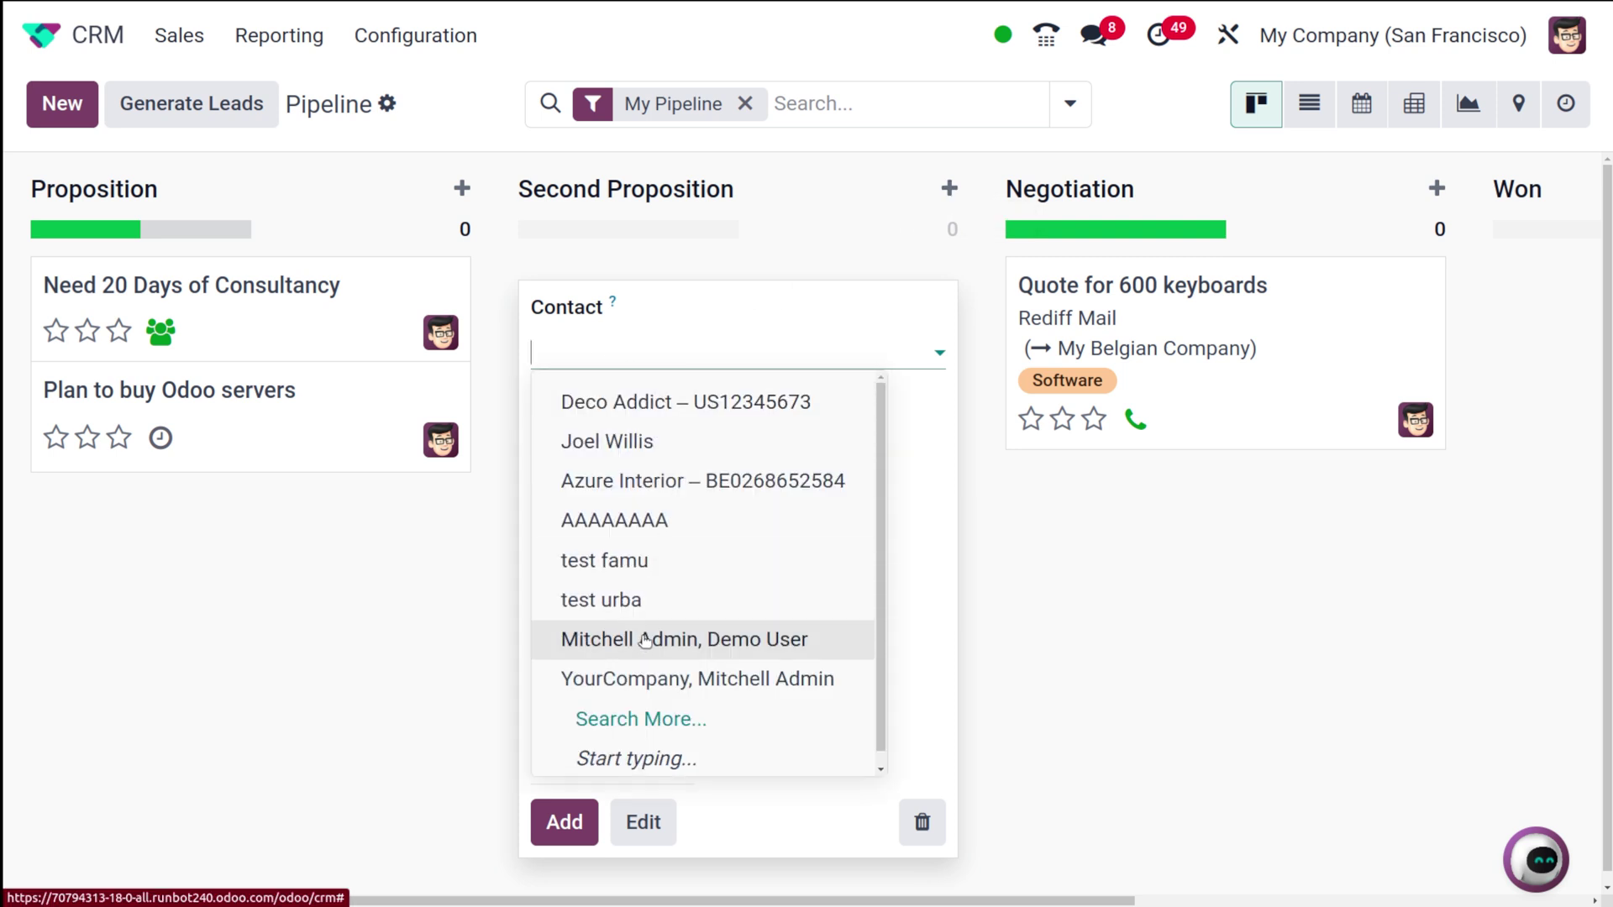
left_click(646, 654)
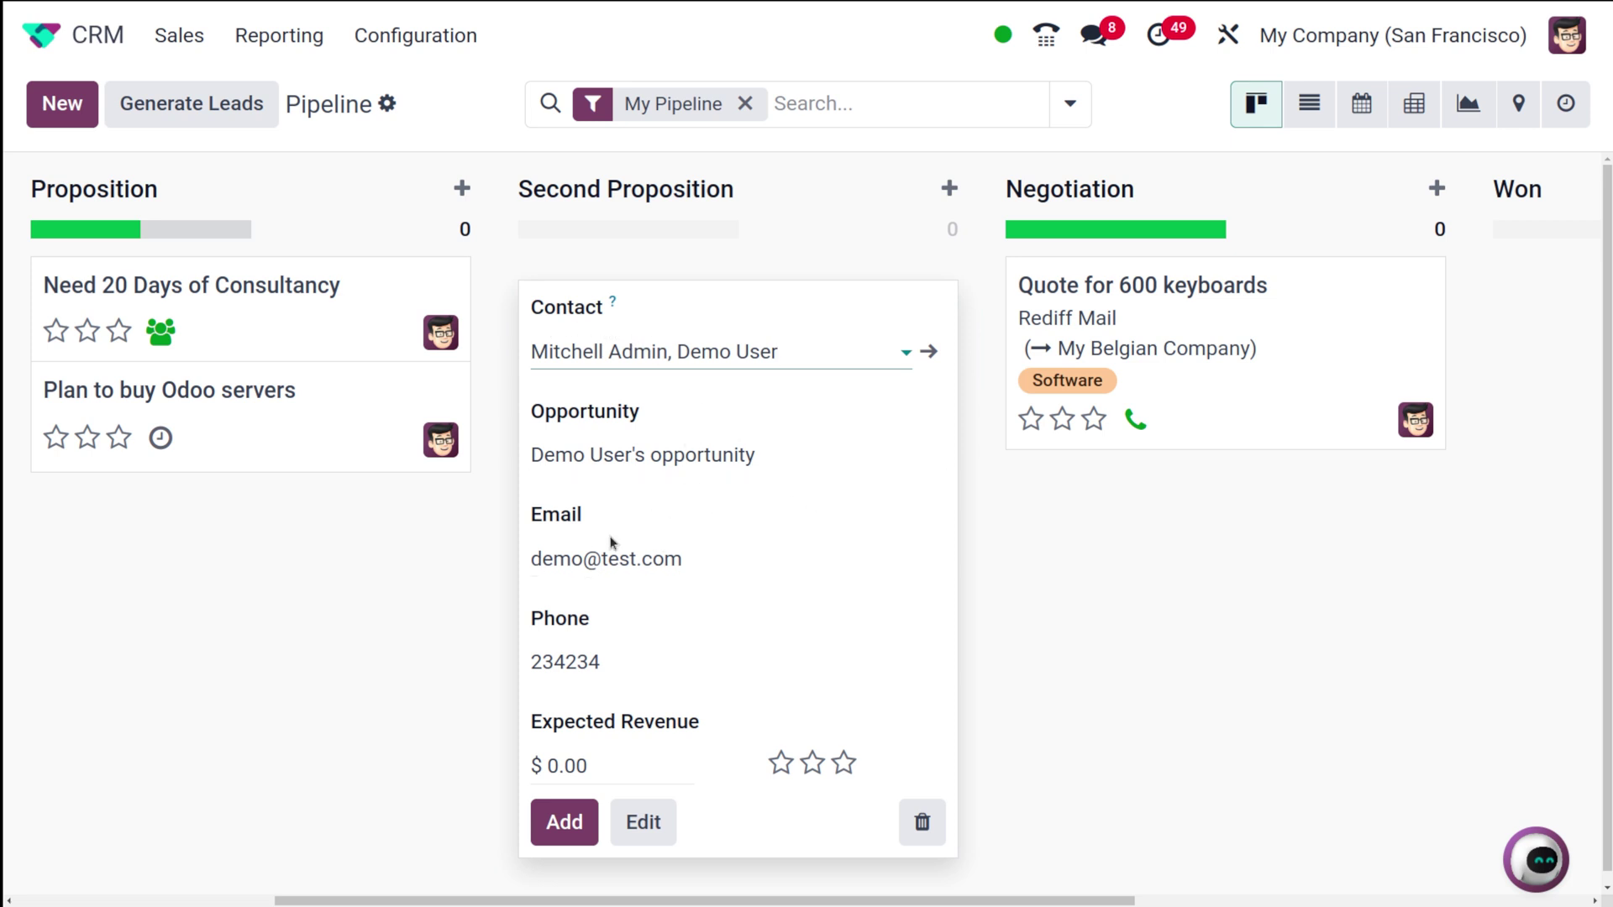
scroll(624, 755, "down", 1)
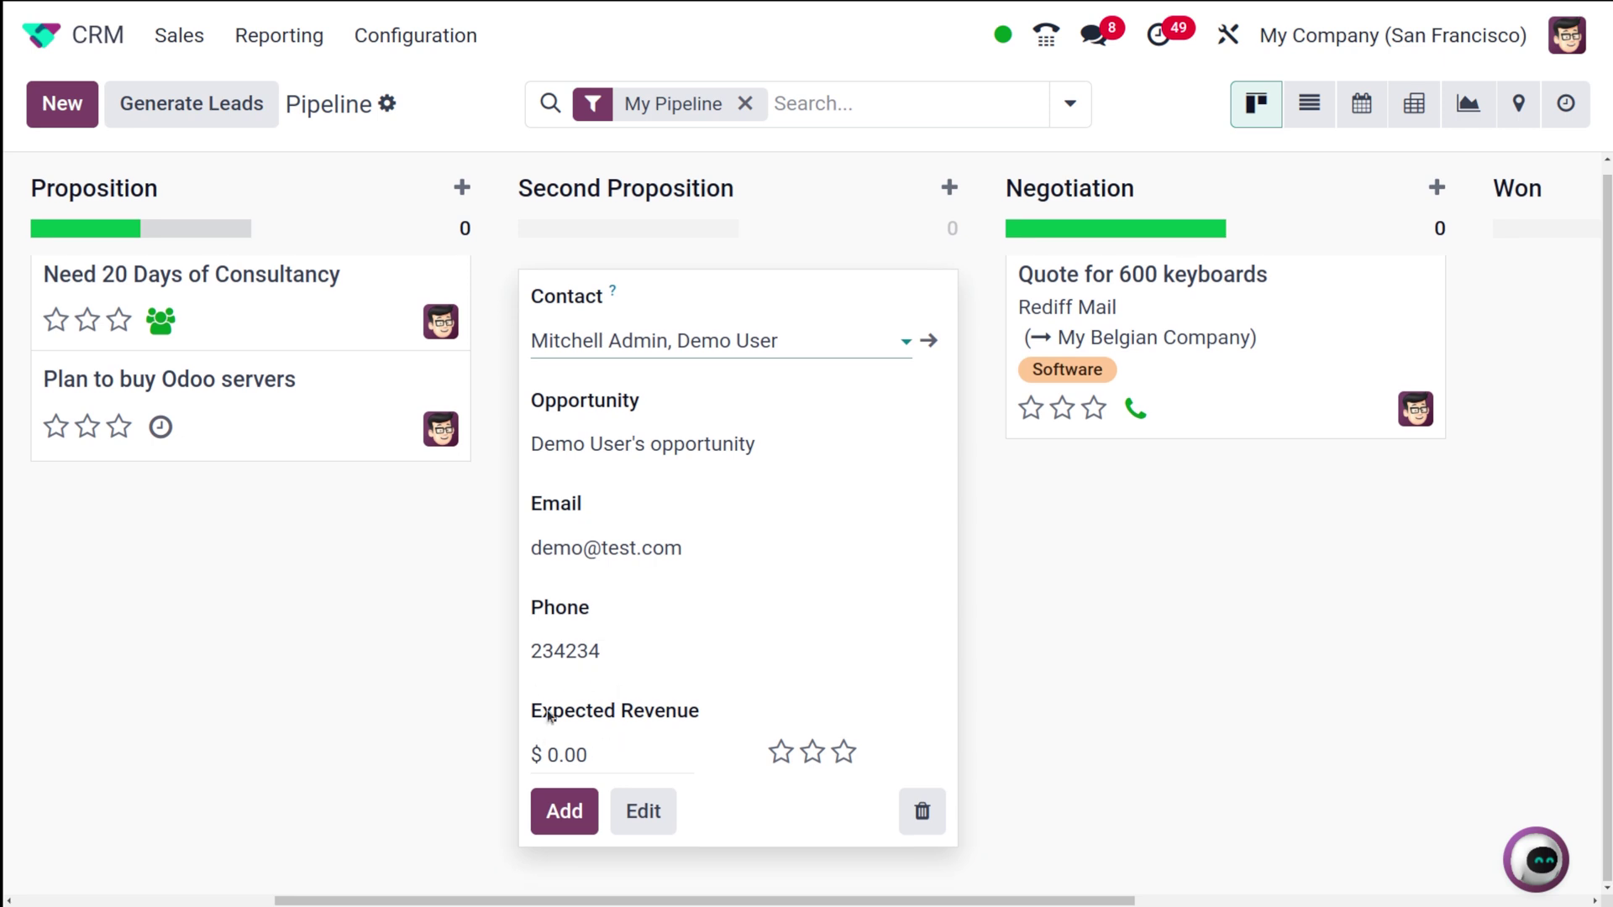
left_click(592, 764)
type("5000")
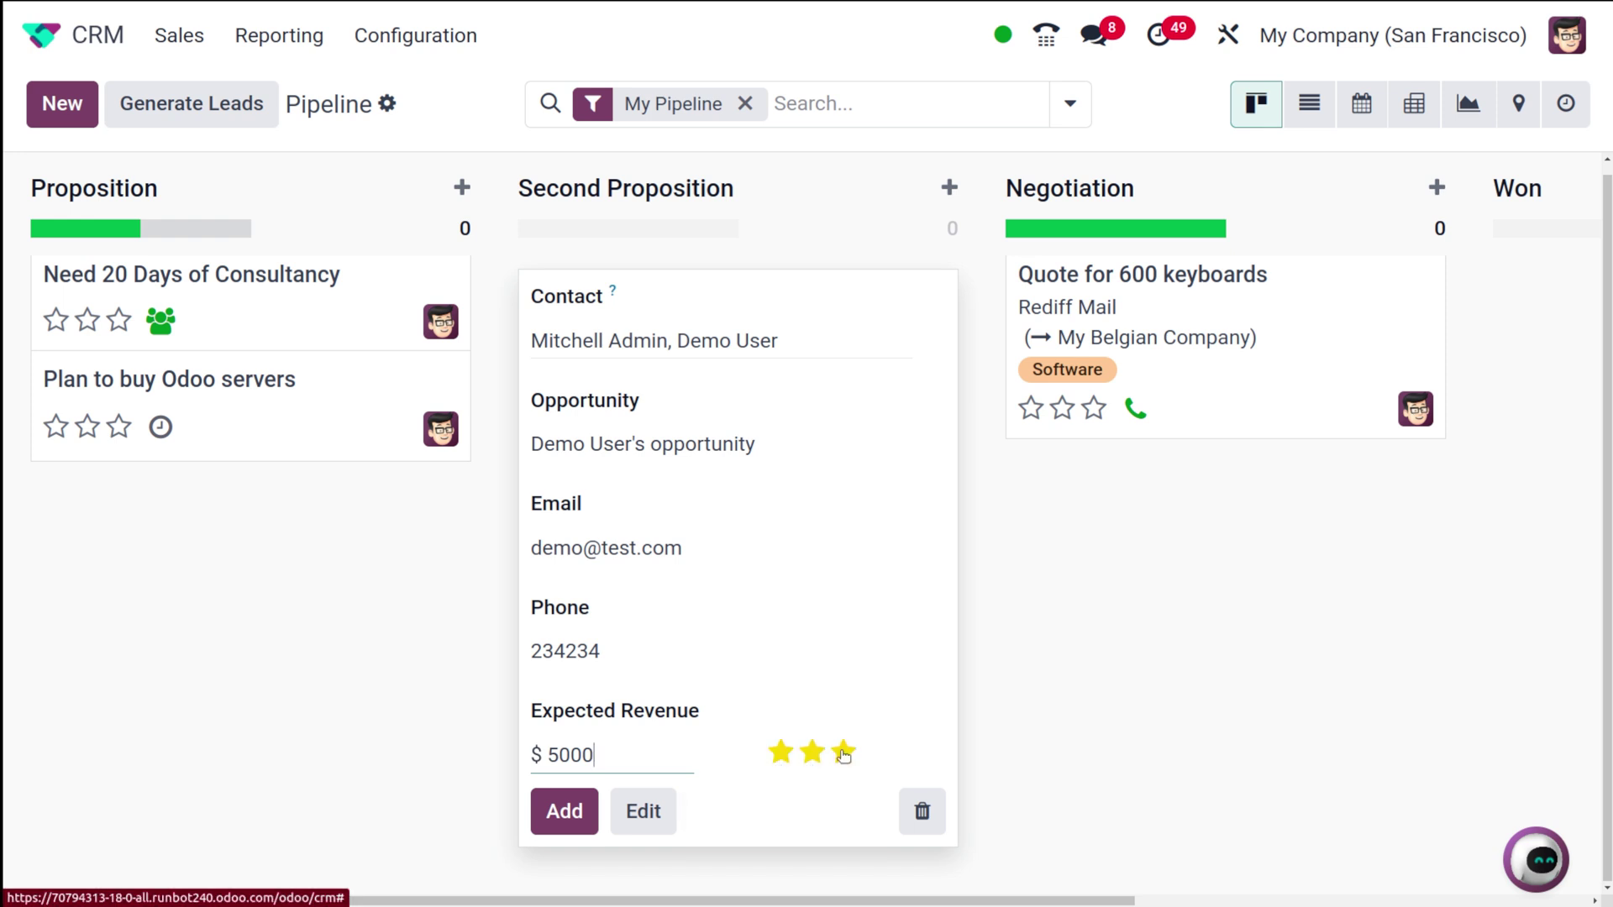
left_click(811, 753)
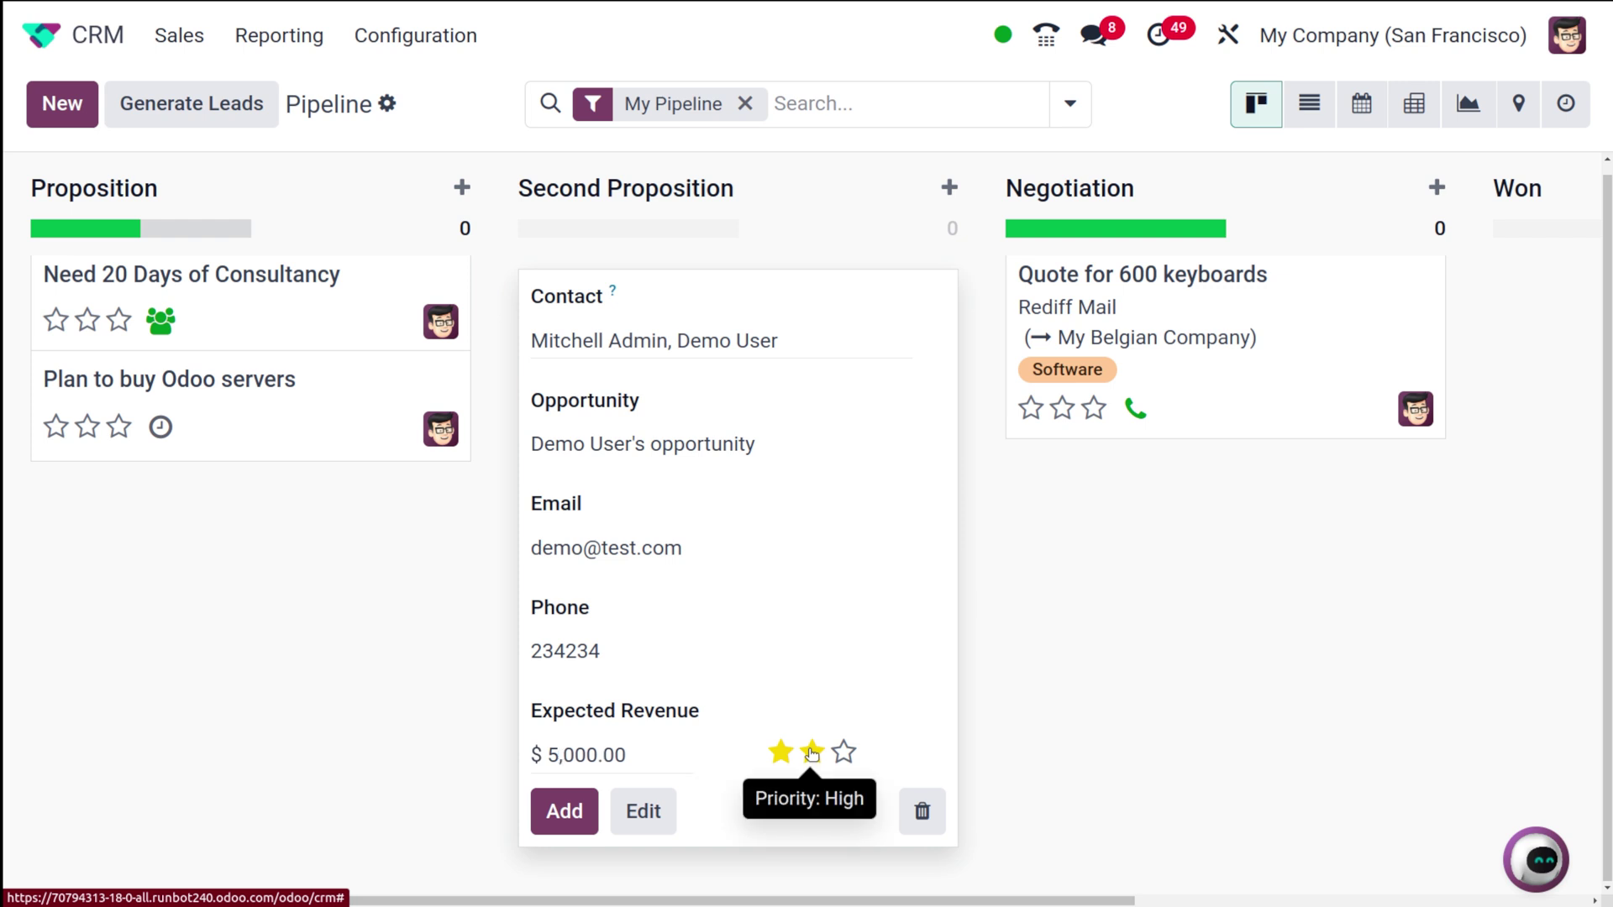
scroll(697, 857, "right", 2)
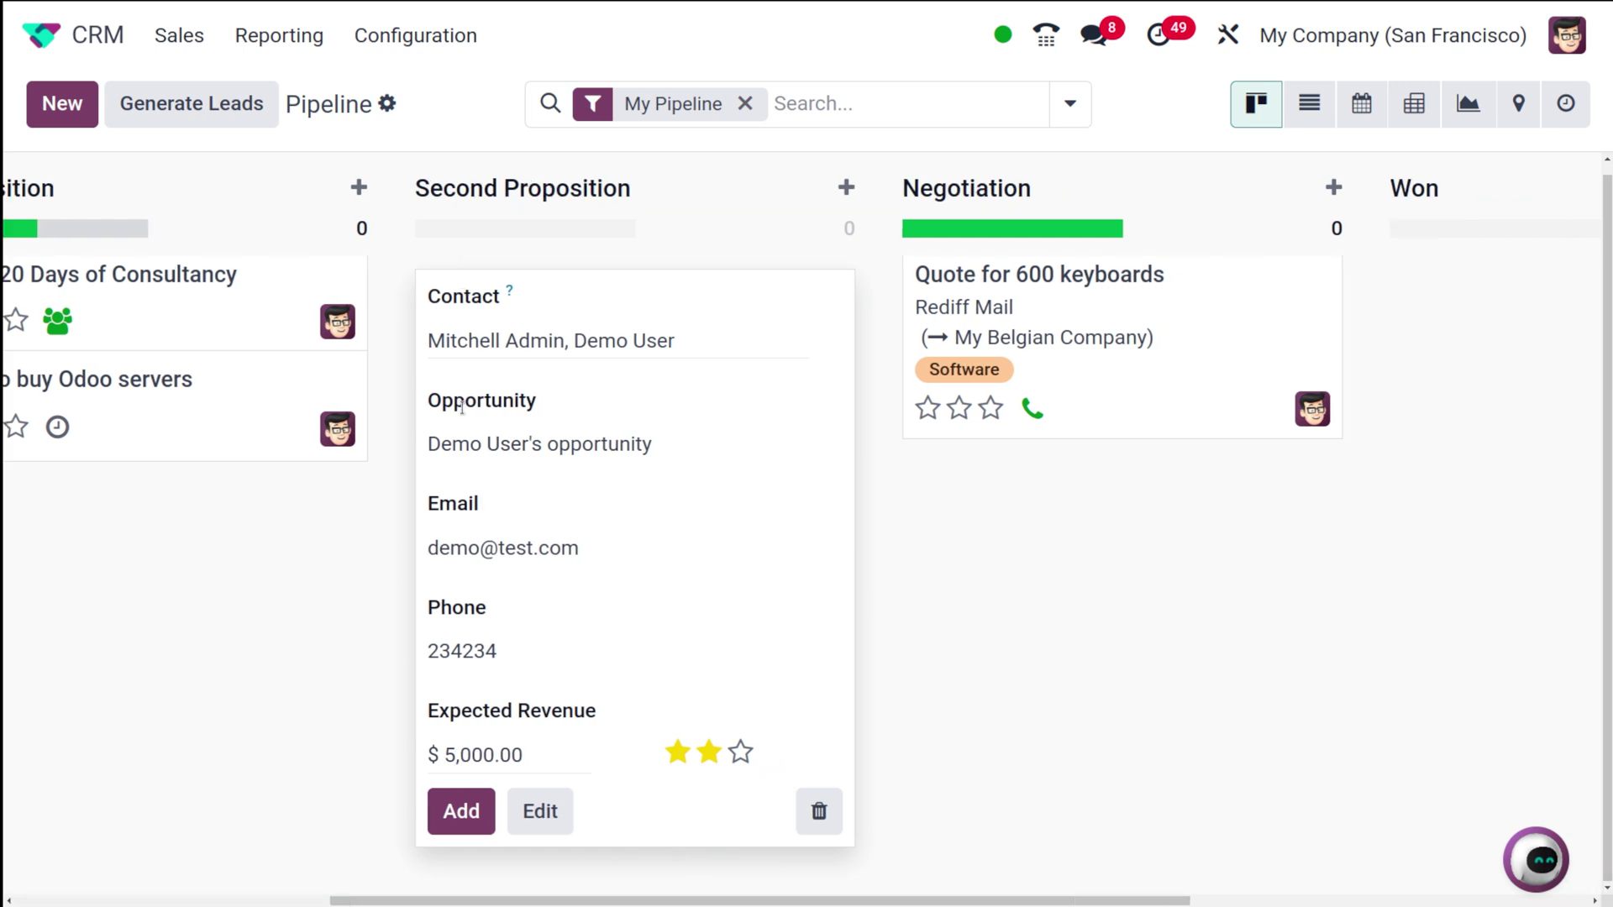
left_click(460, 822)
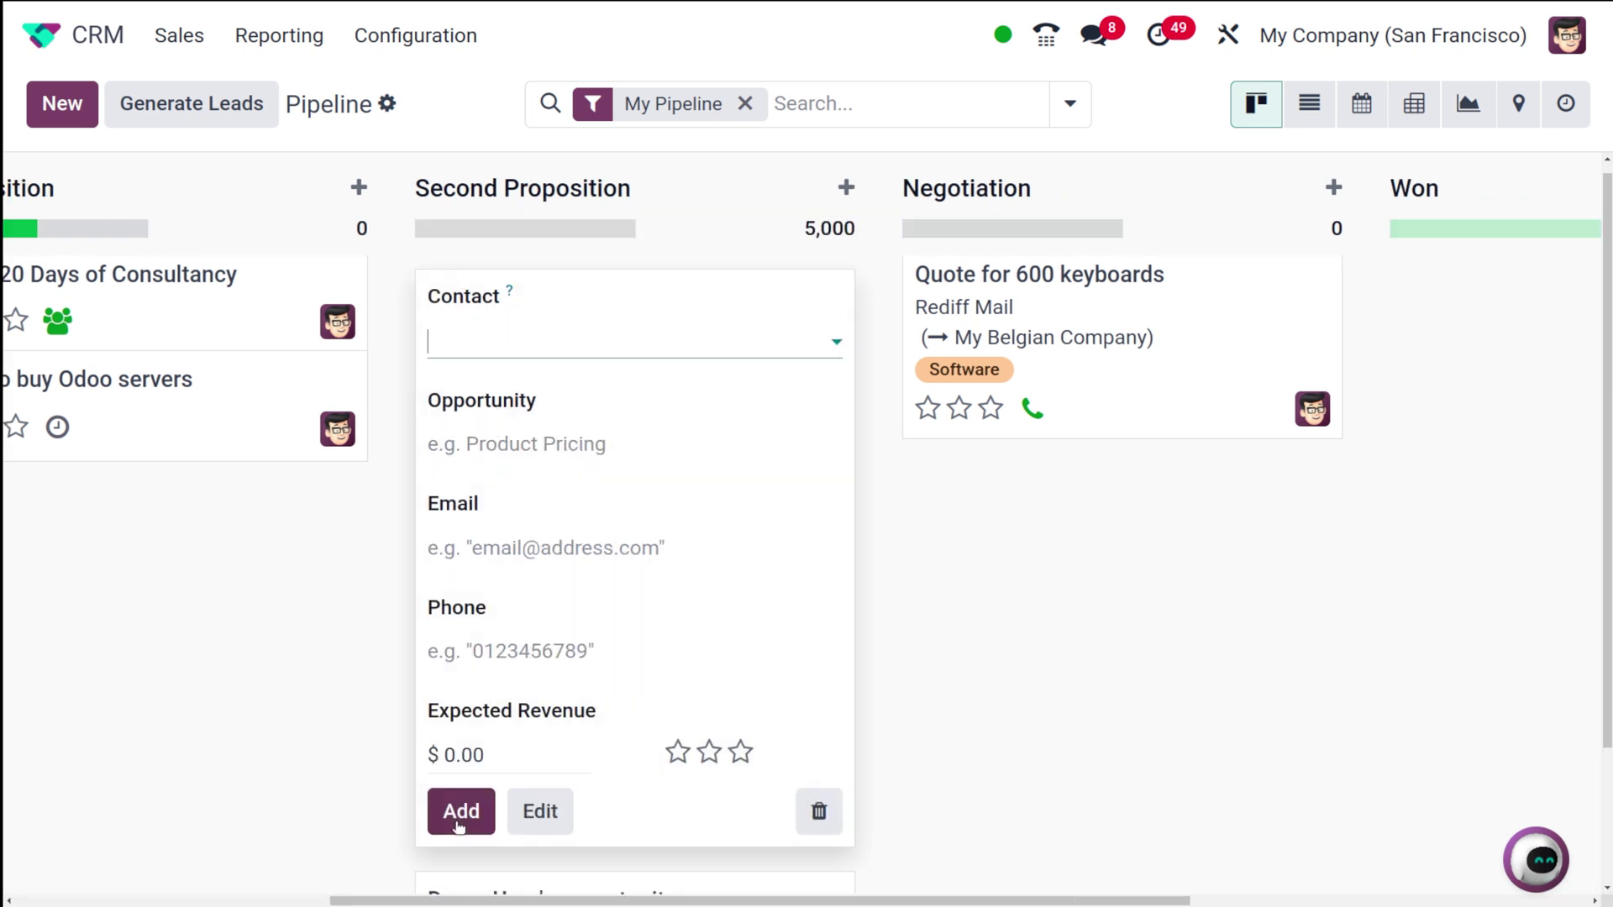
left_click(981, 677)
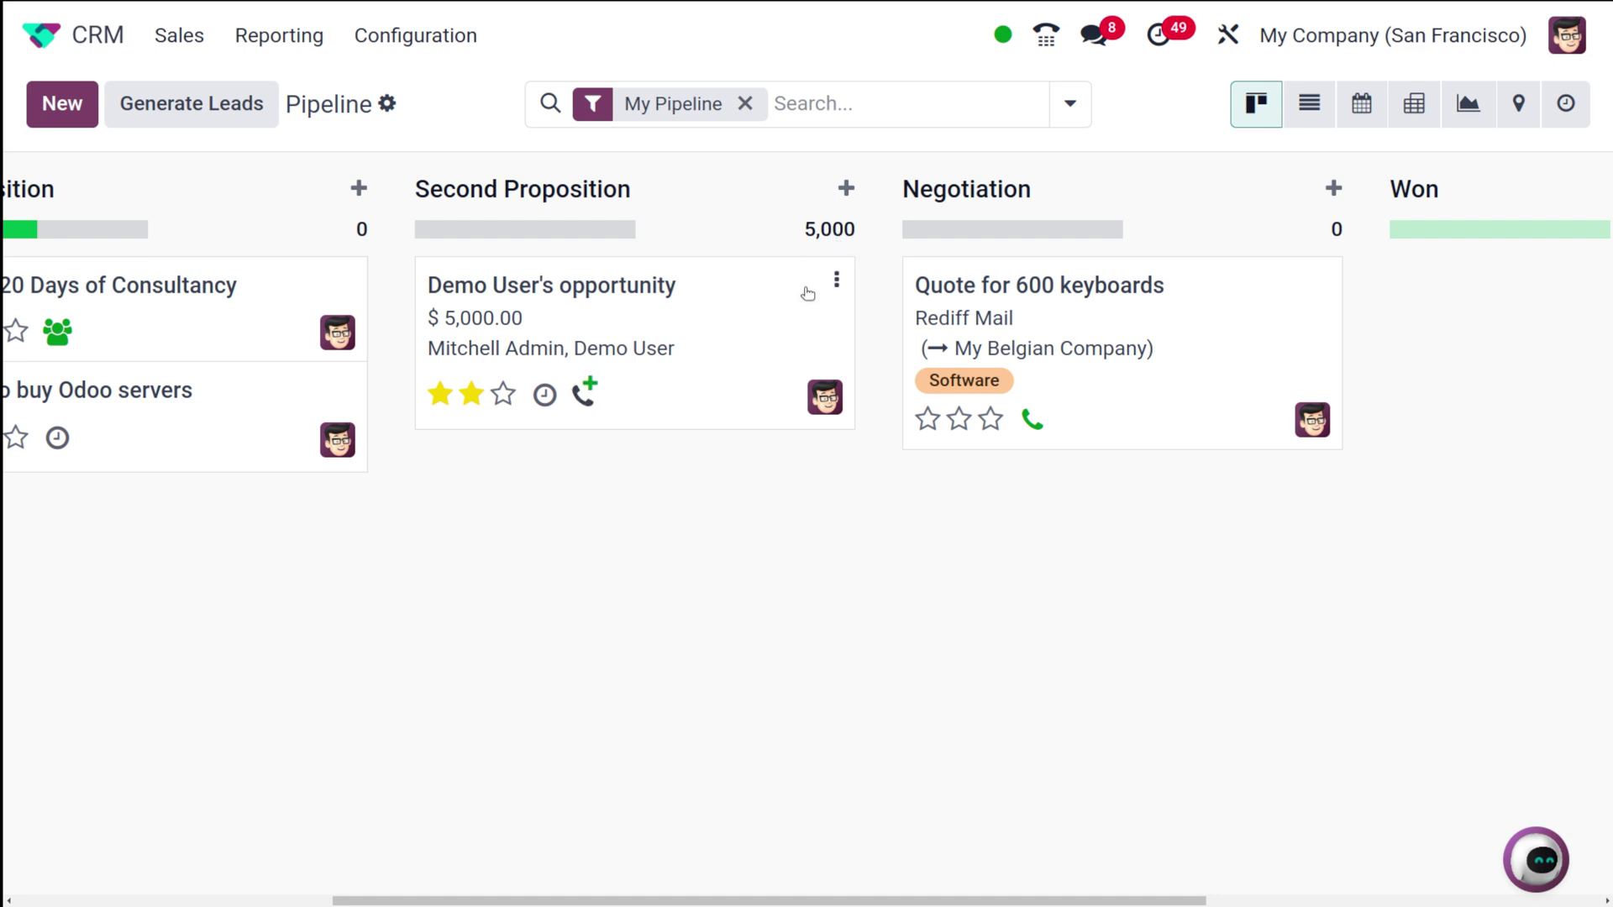
left_click(846, 188)
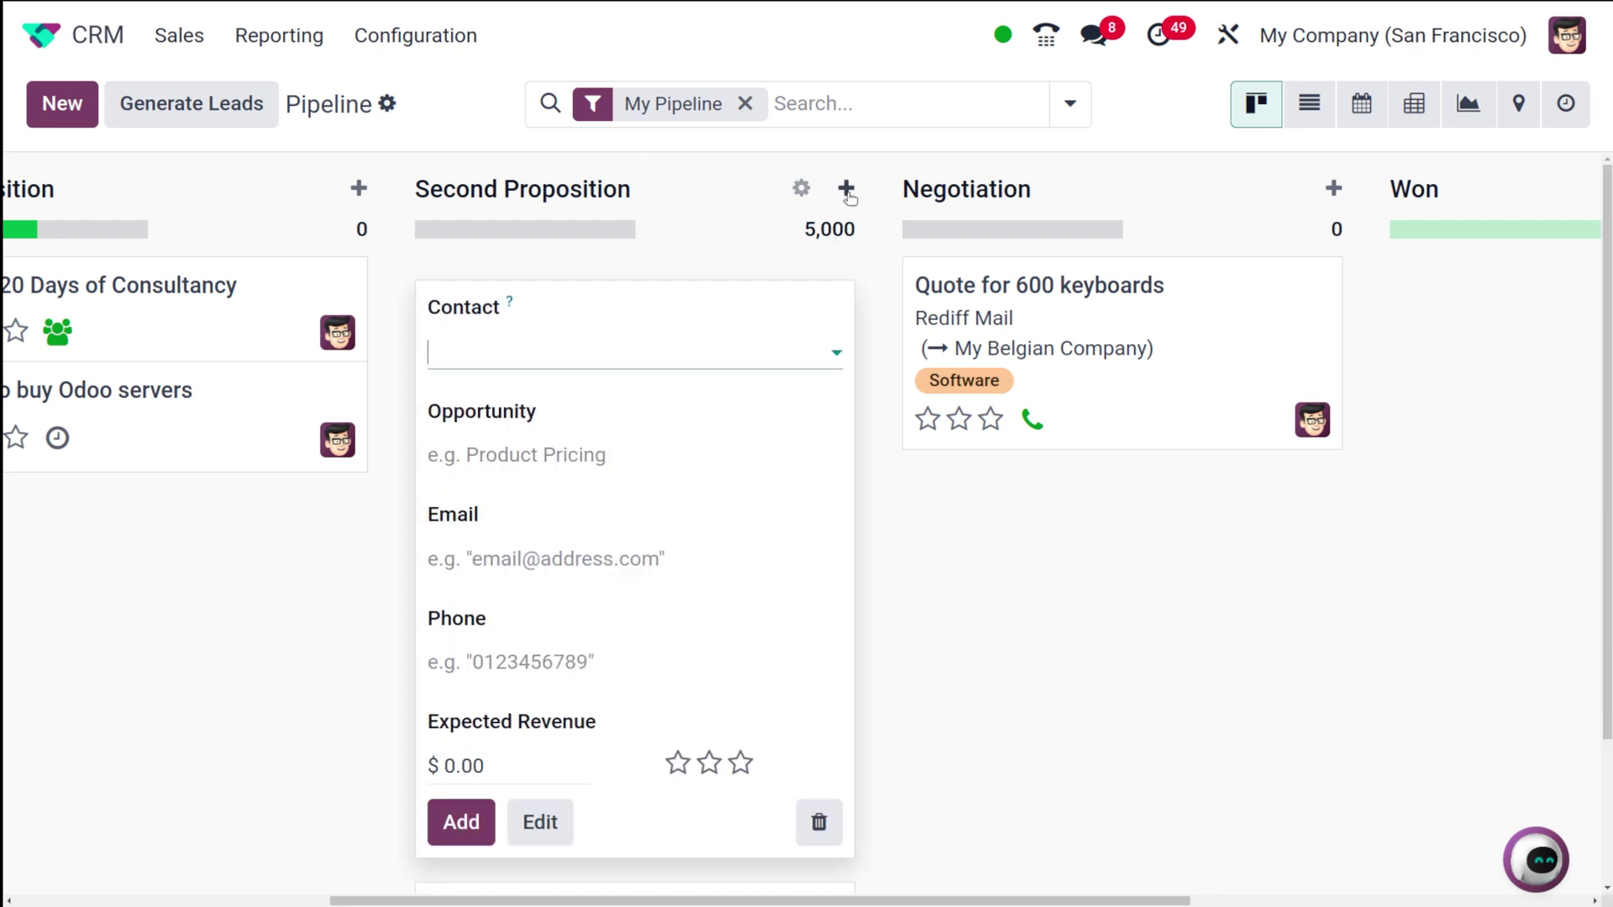
left_click(603, 349)
left_click(514, 440)
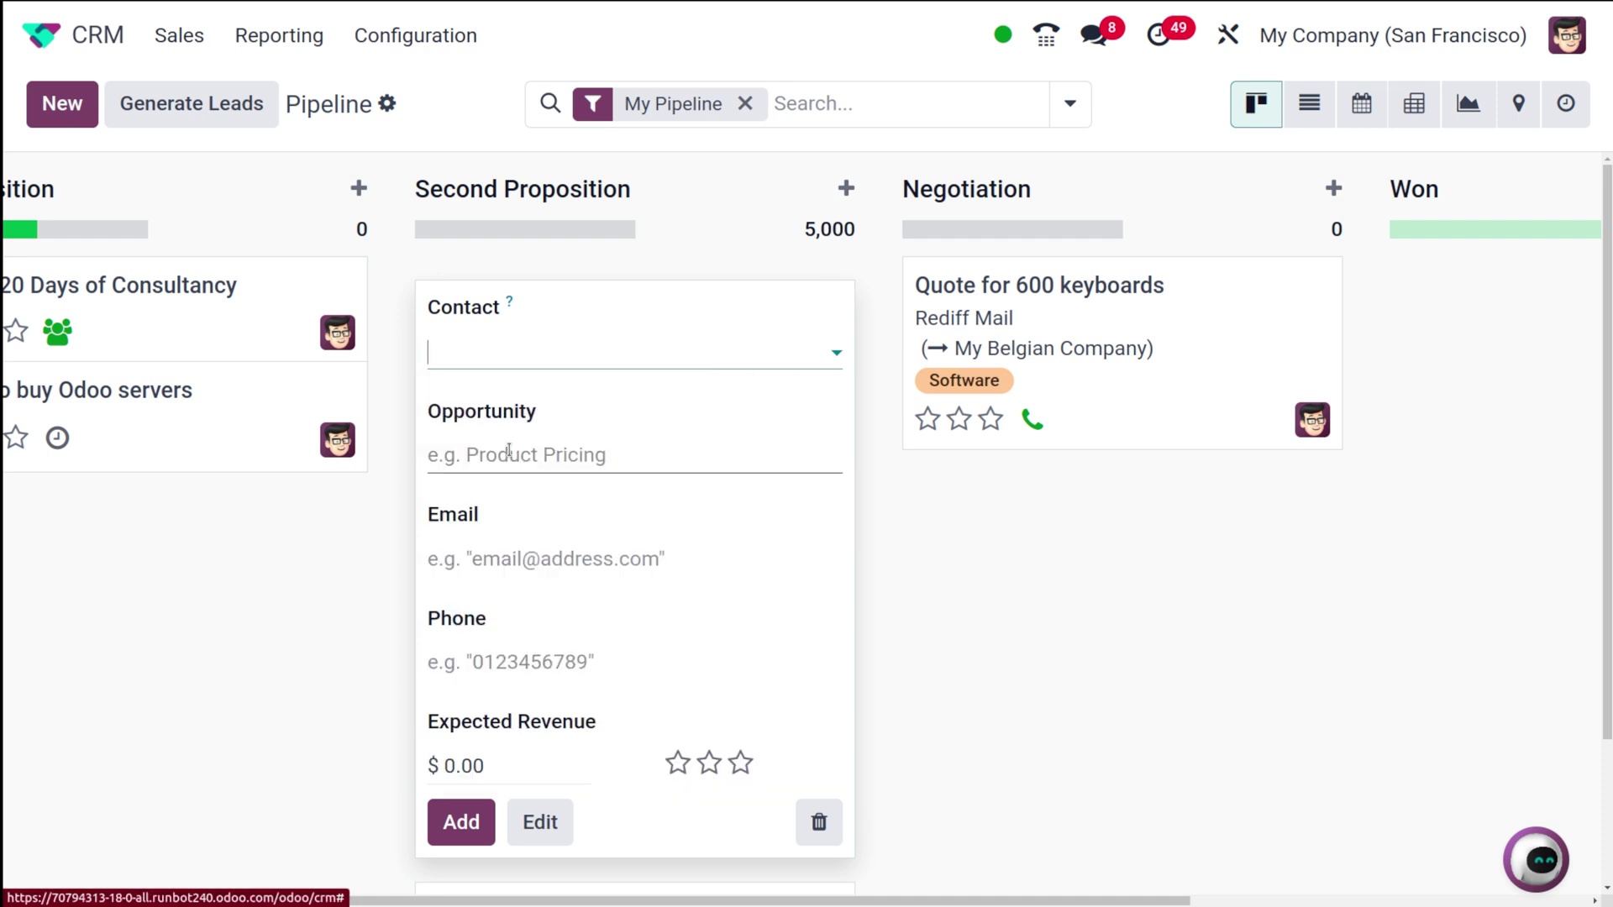
left_click(478, 763)
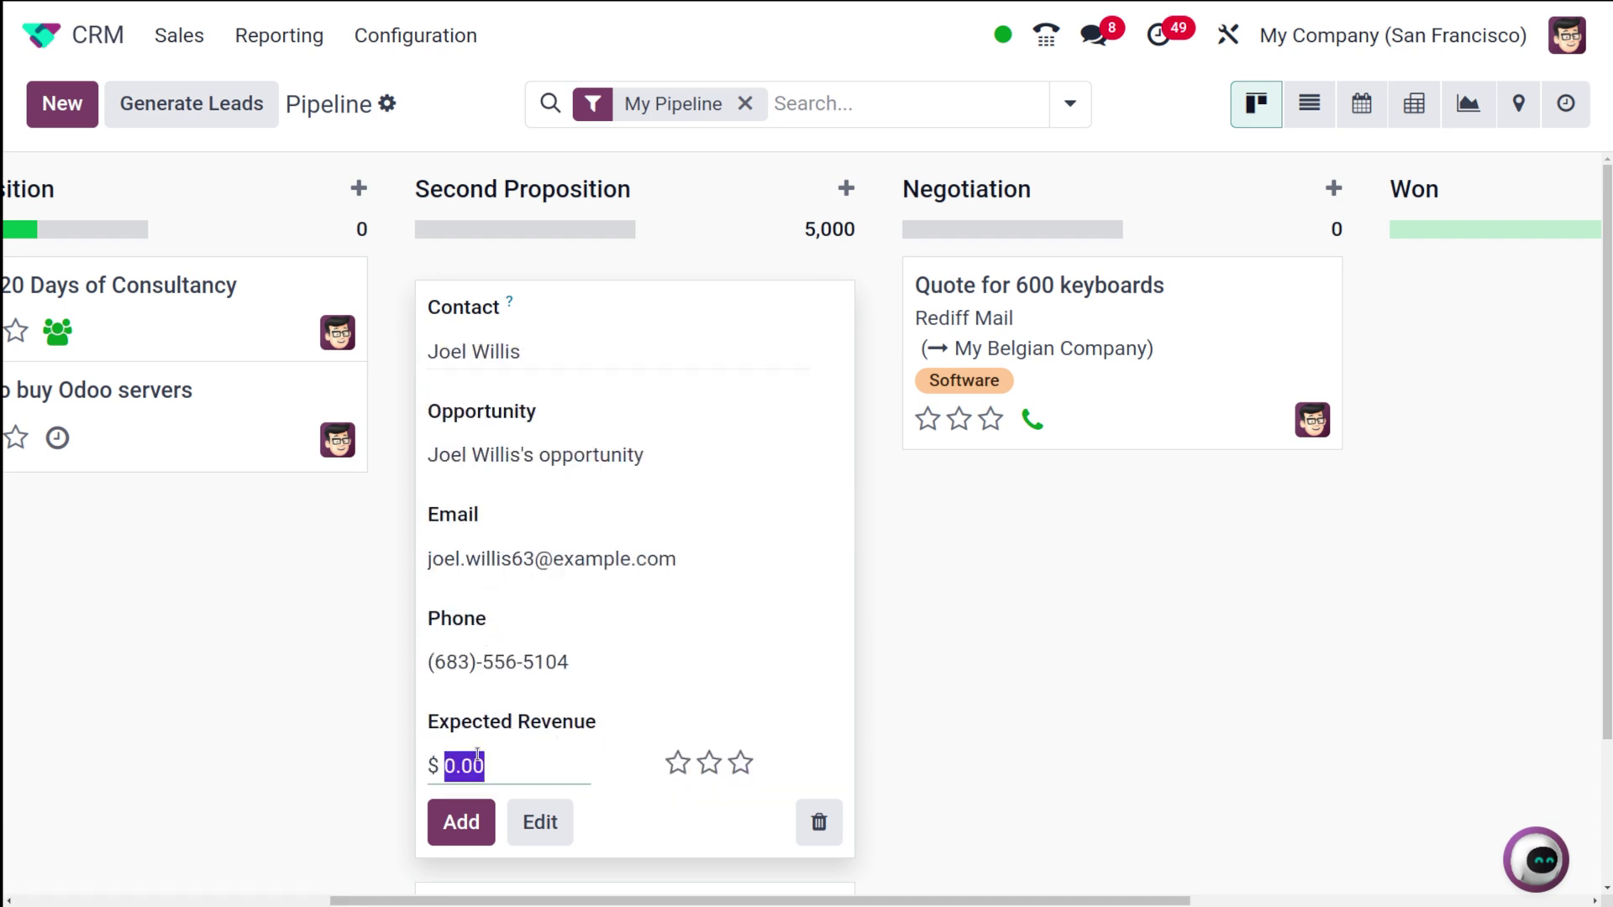
type("2500")
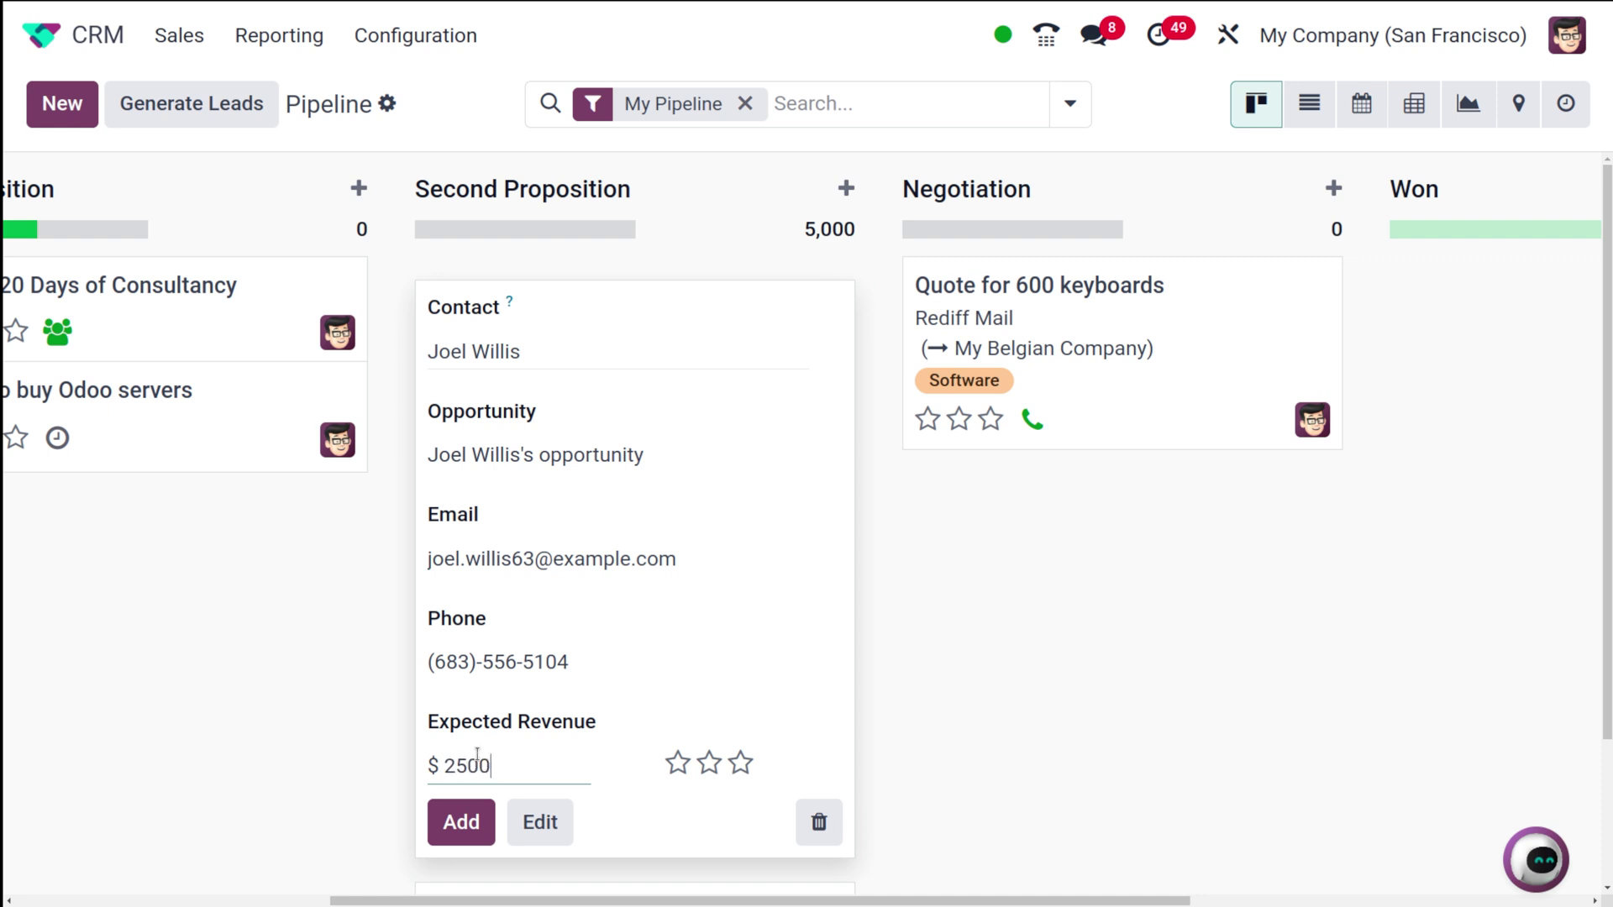
left_click(679, 765)
left_click(461, 822)
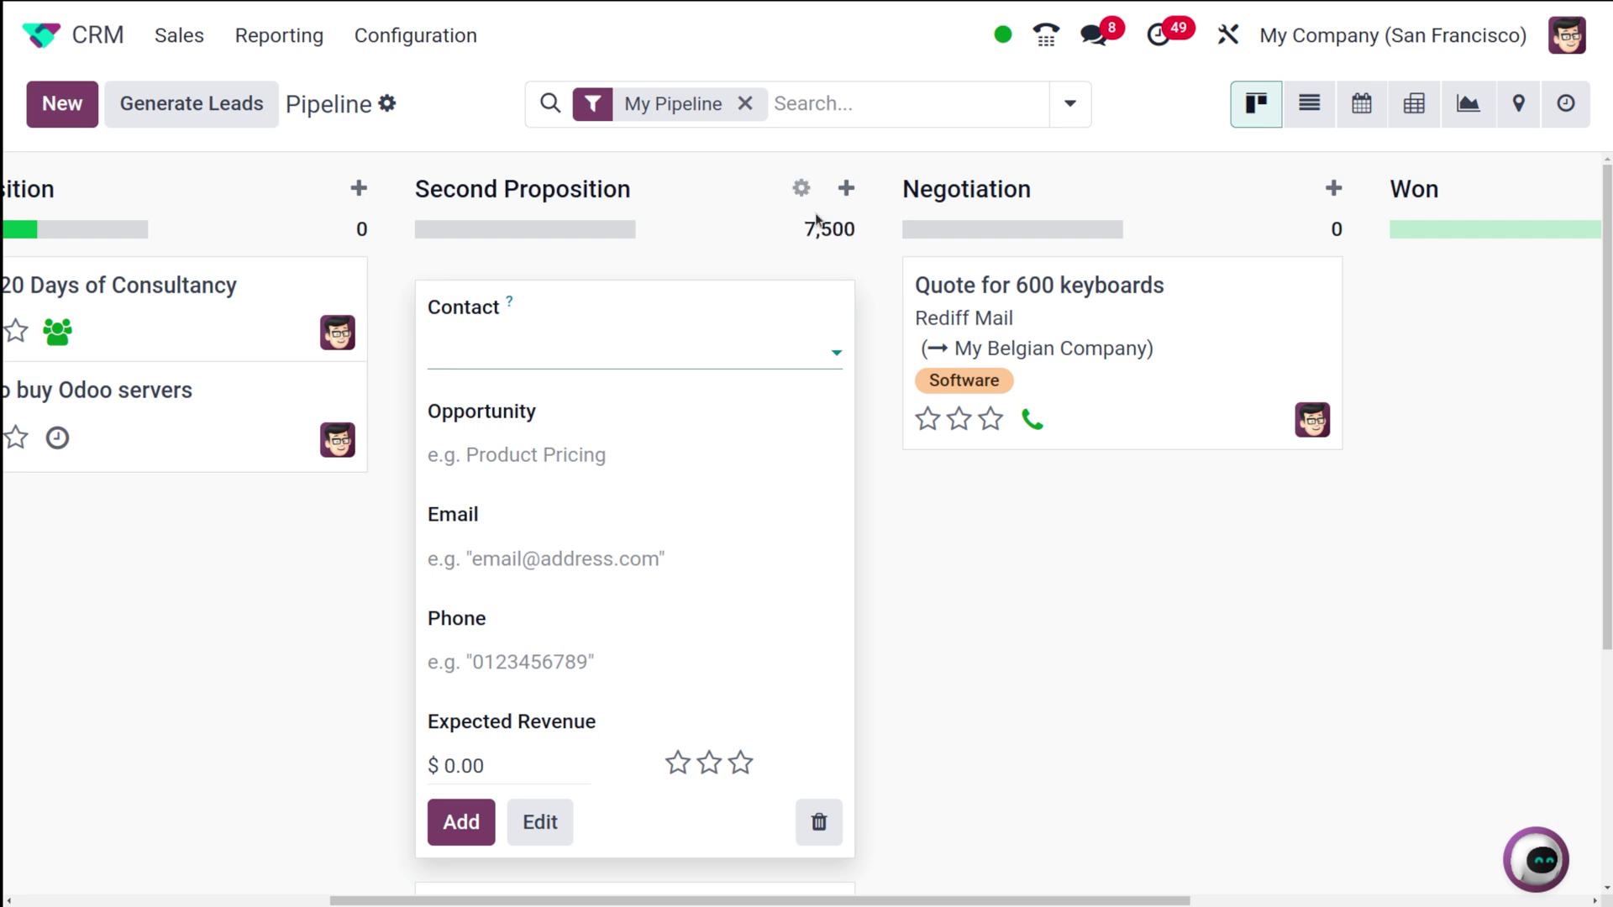
left_click(761, 202)
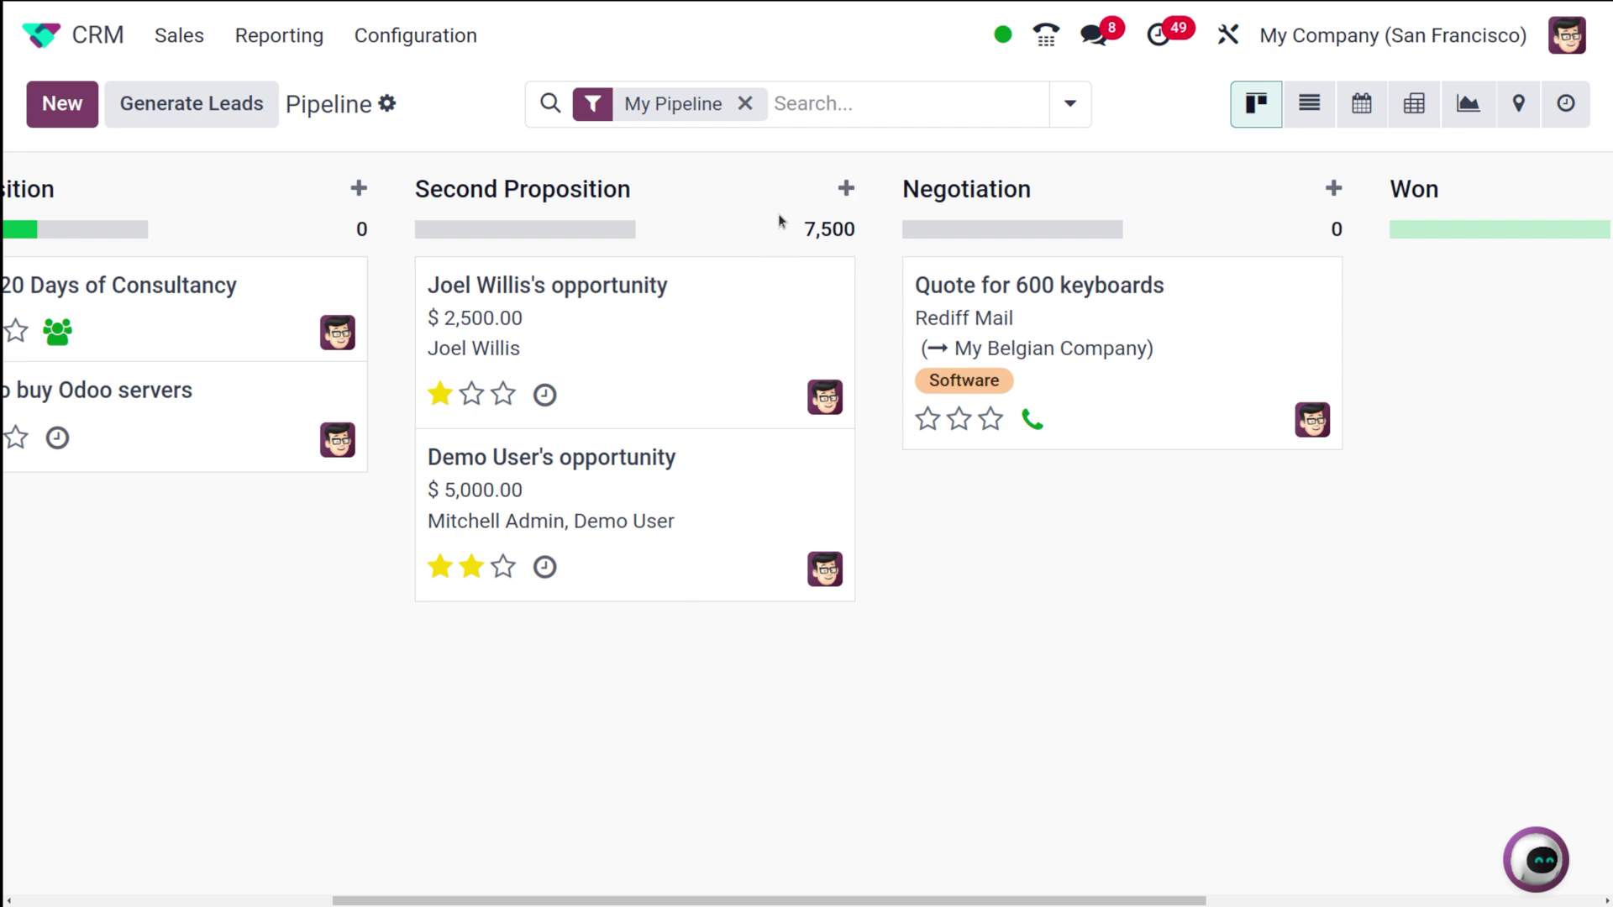
Step: Fold the Second Proposition column, unfold it to full width, and bring up its gear menu
left_click(801, 187)
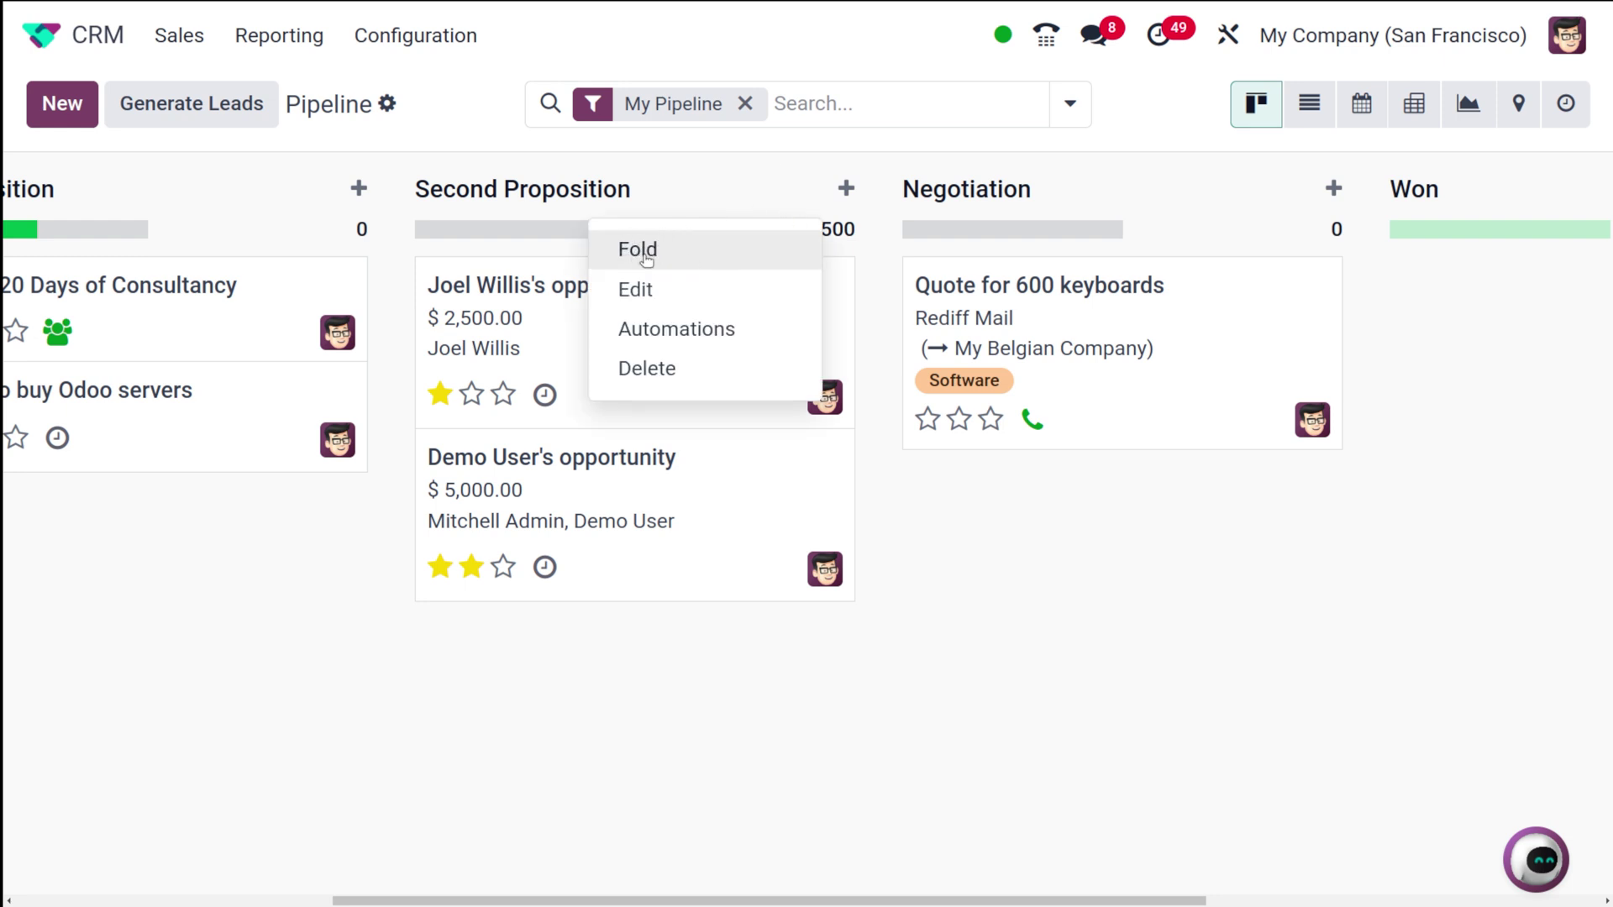
left_click(695, 250)
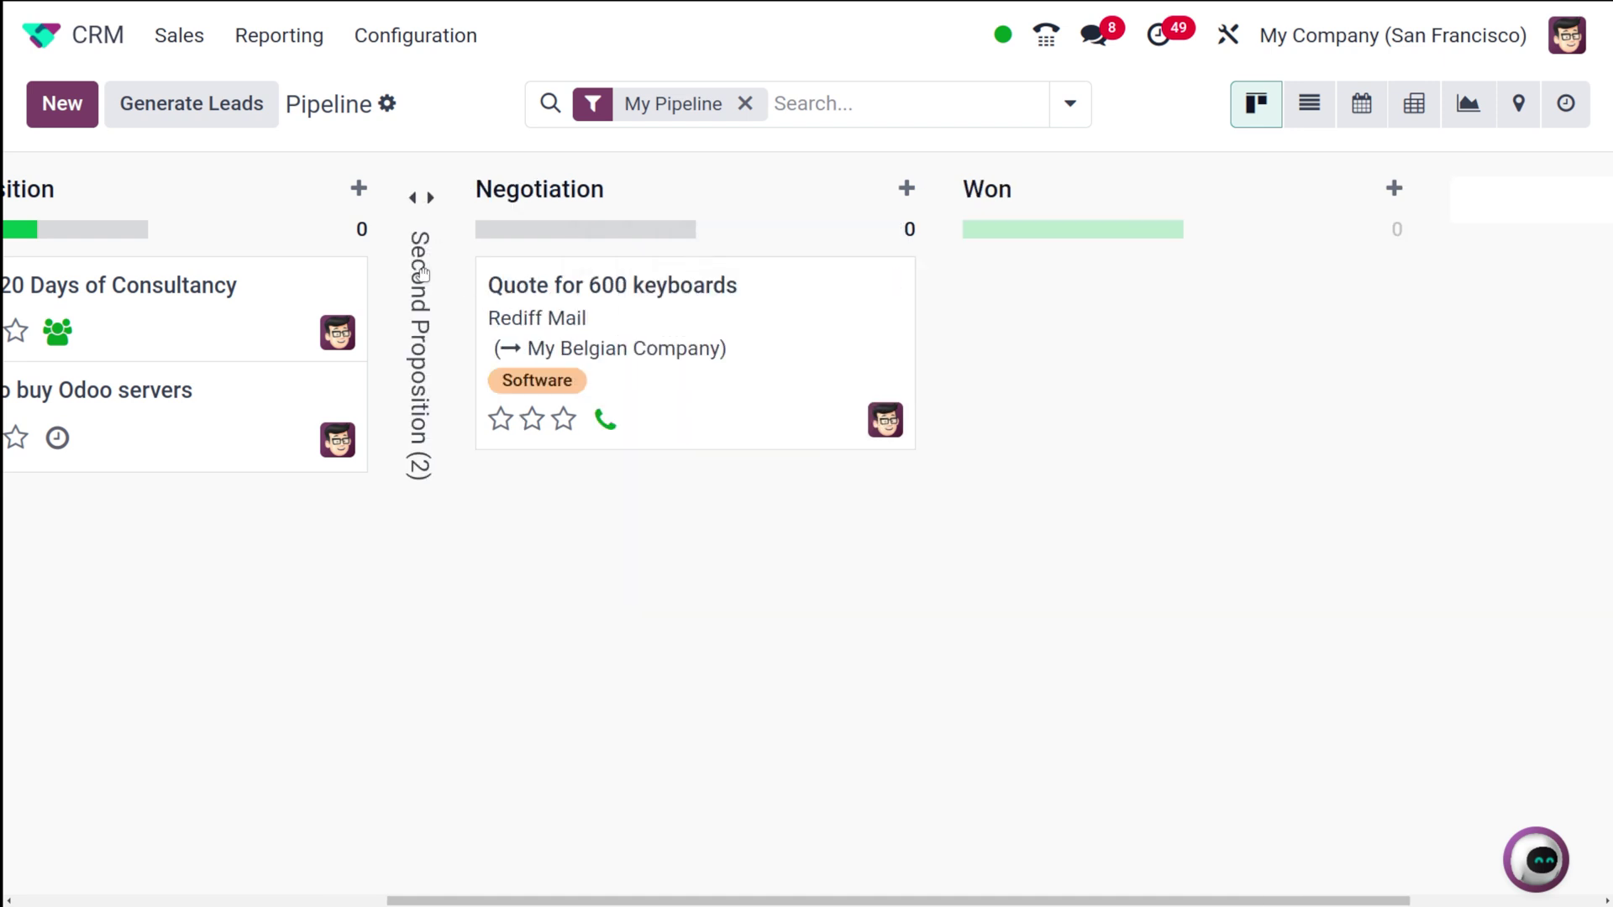
left_click(425, 353)
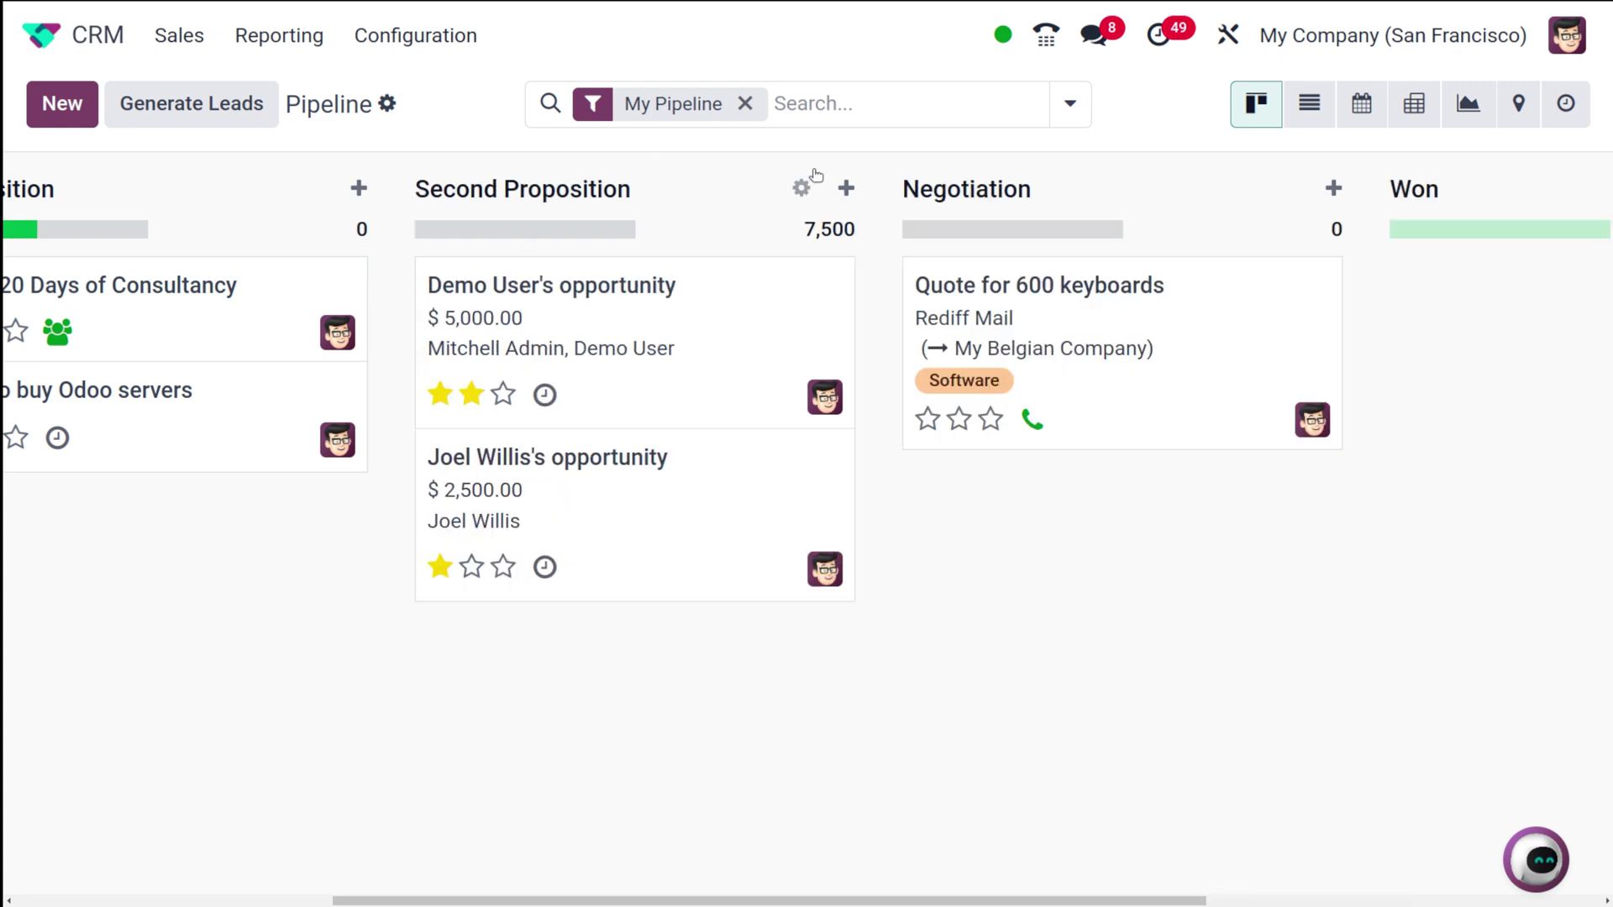
left_click(803, 188)
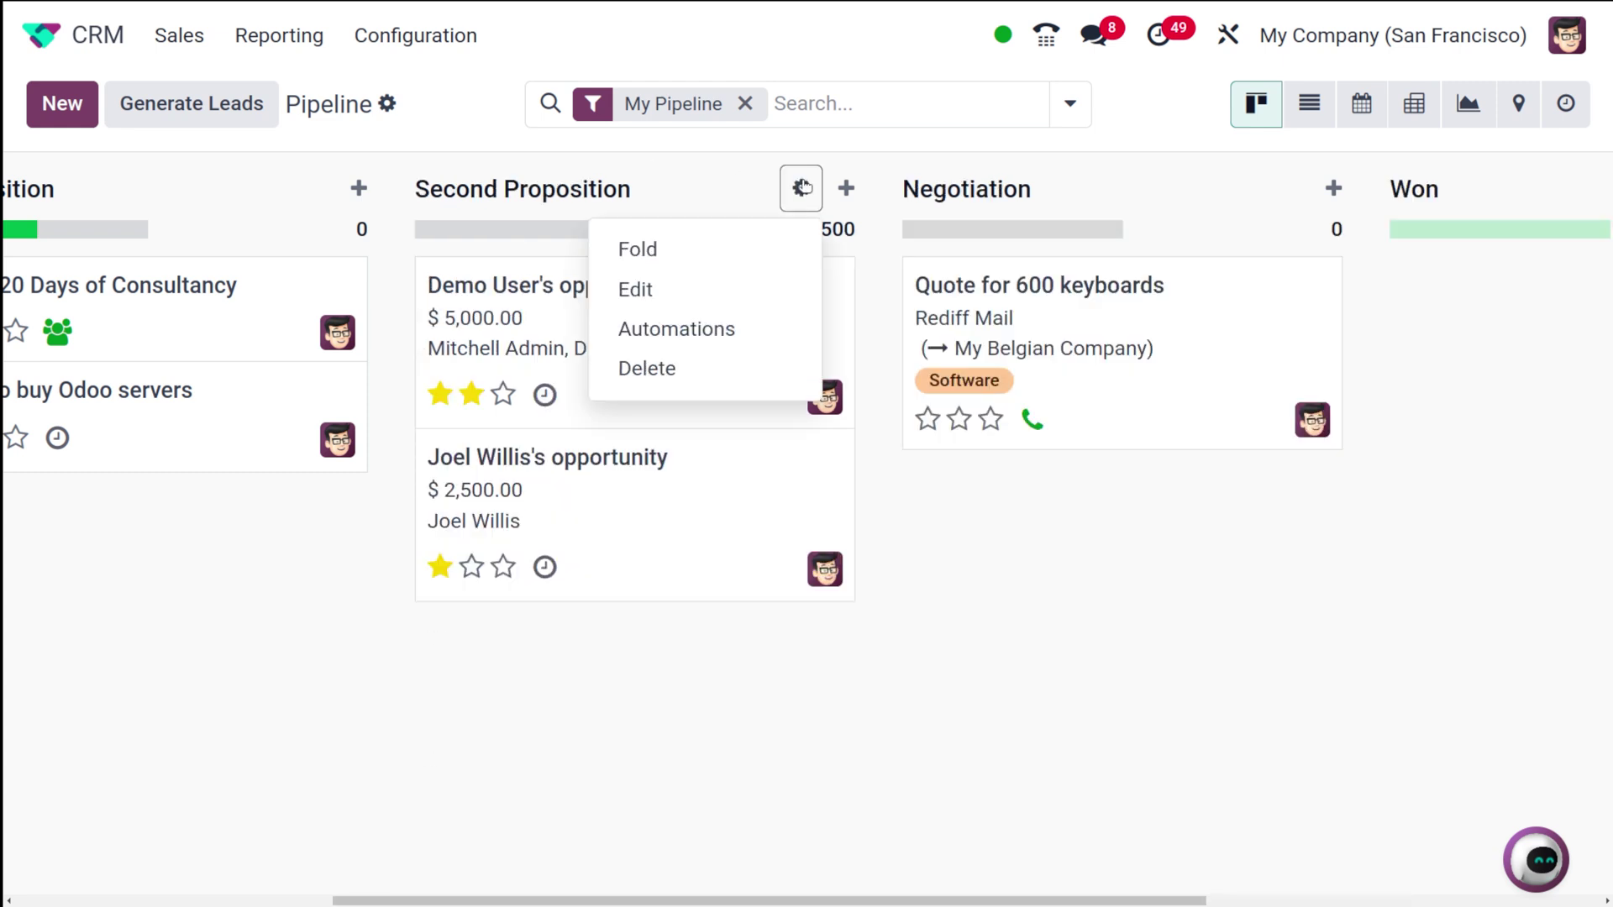
Step: Tick Is Won Stage? in the Second Proposition stage settings and save
left_click(643, 296)
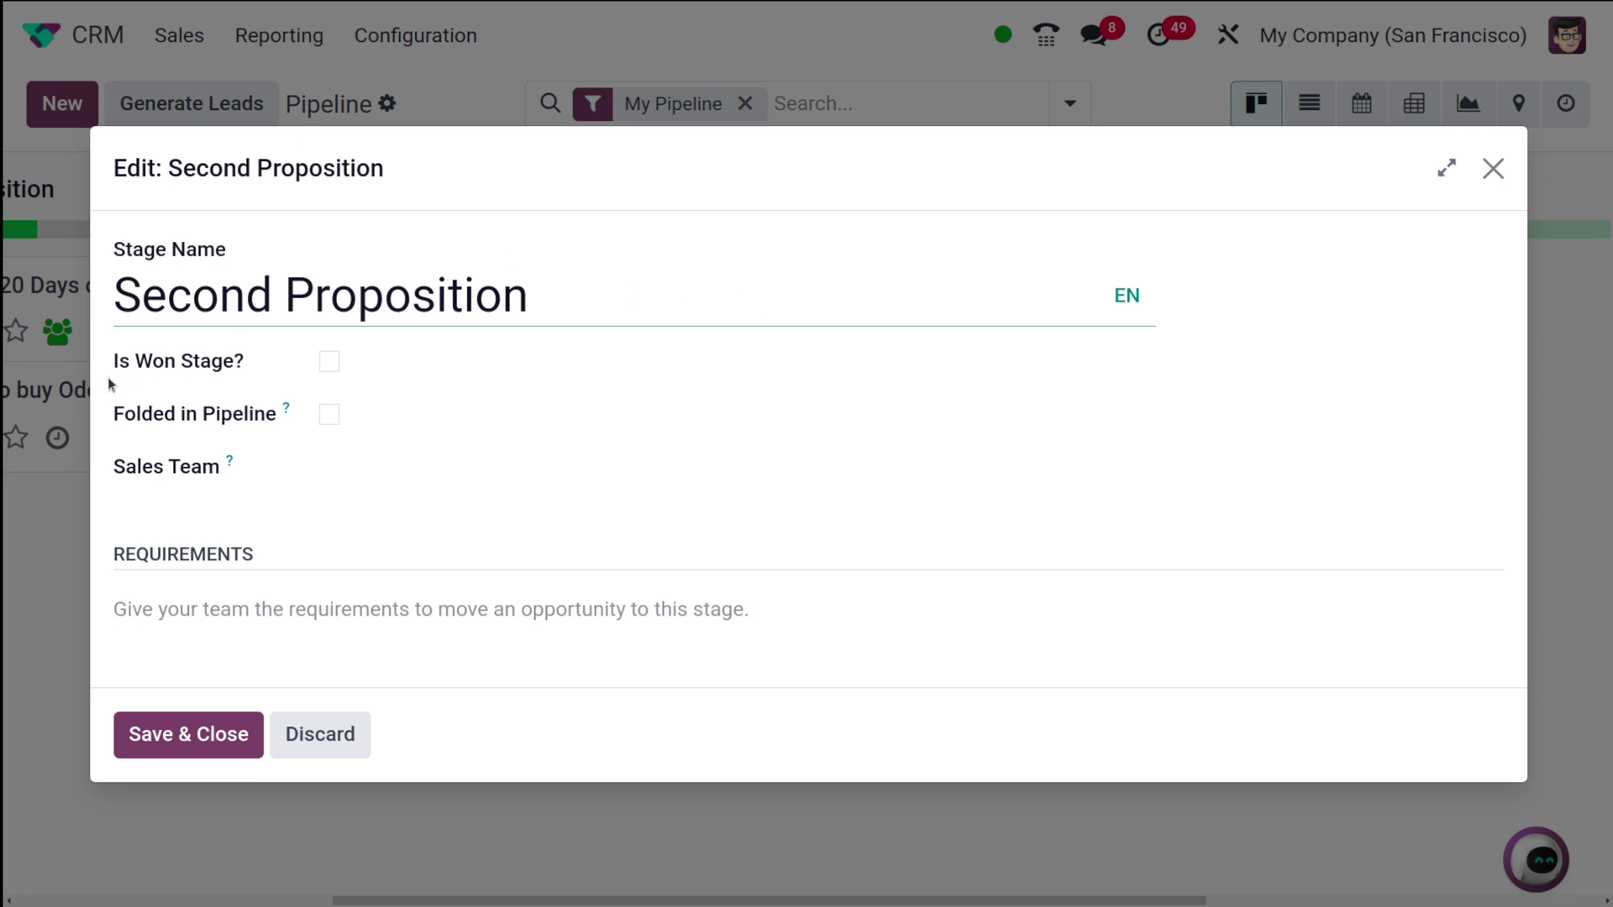
left_click(325, 364)
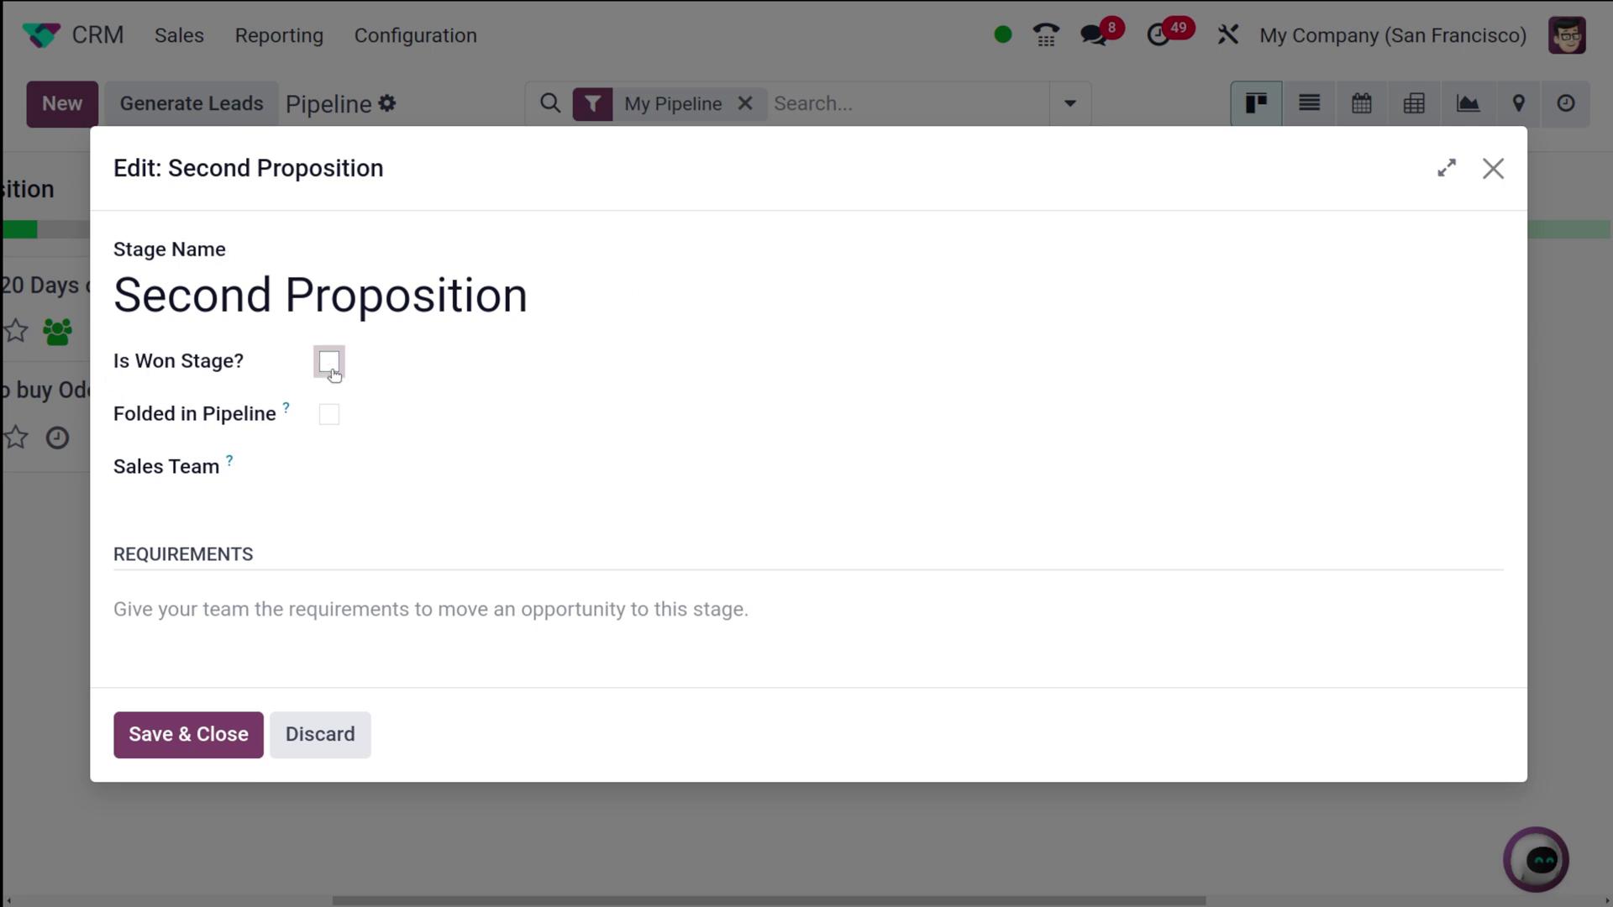
left_click(220, 733)
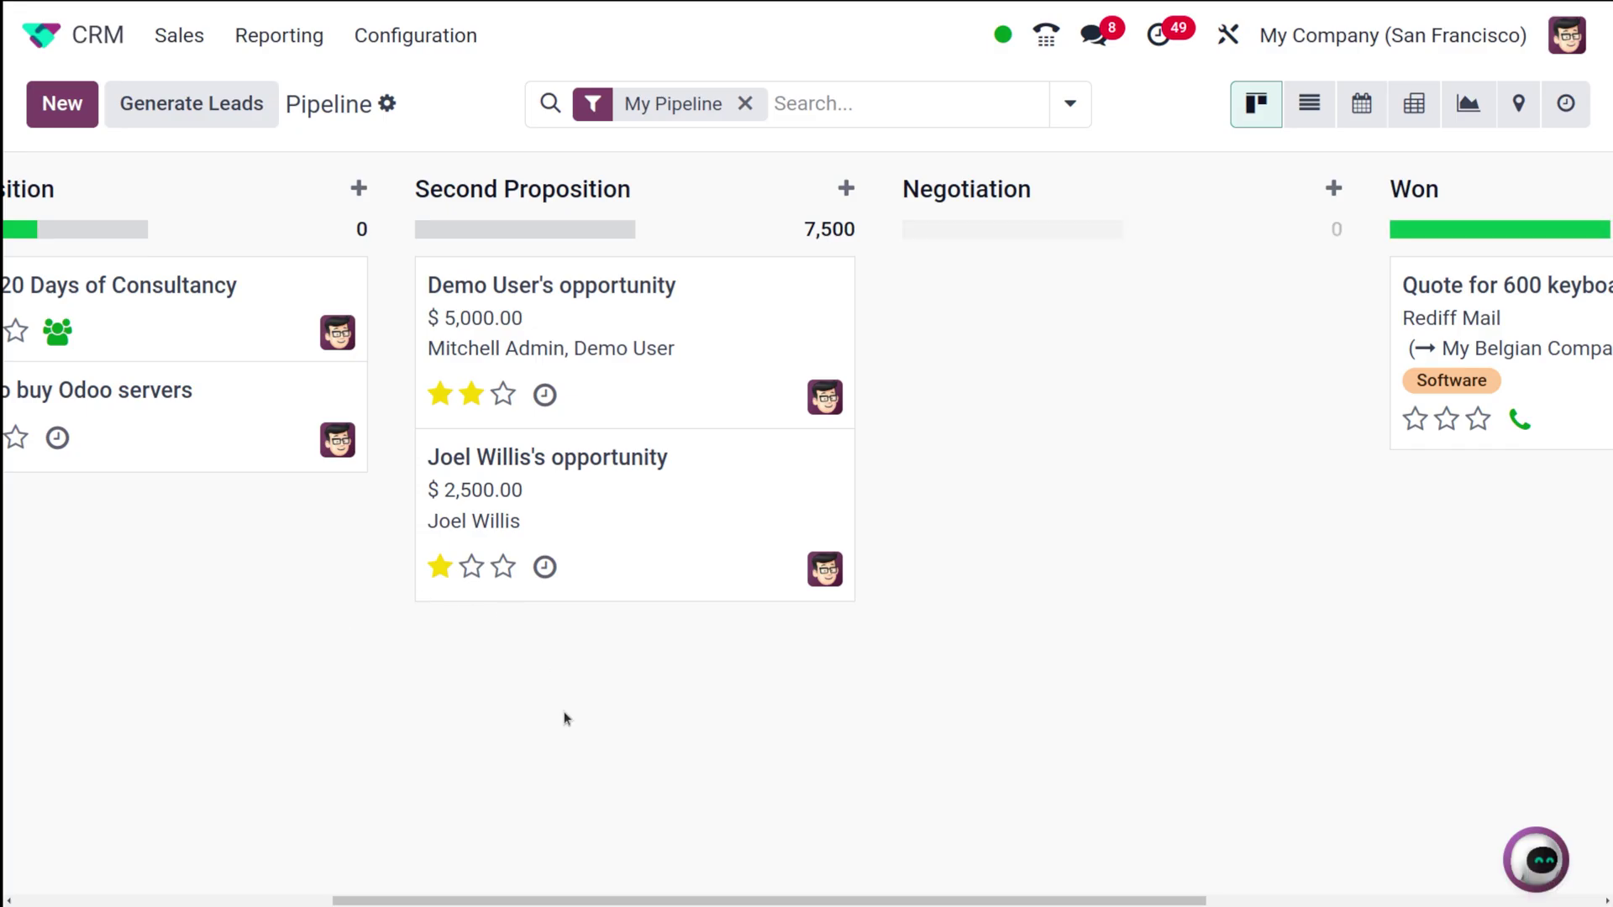
scroll(230, 582, "left", 2)
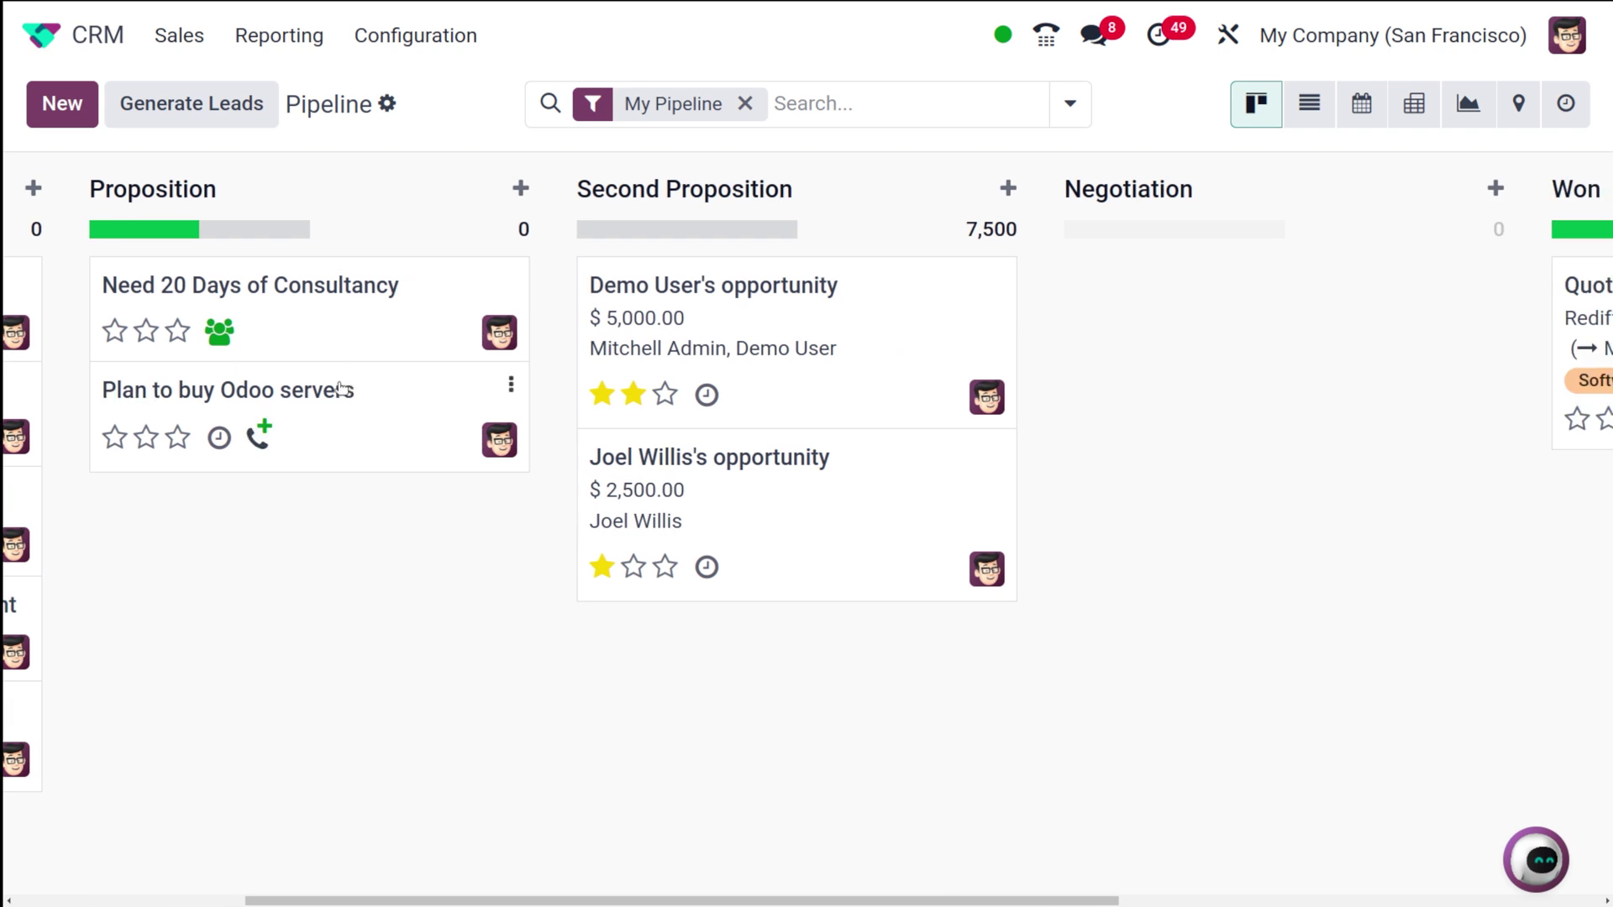
Step: Move 'Plan to buy Odoo servers' into Second Proposition and confirm it shows the WON ribbon
left_click_drag(342, 387, 838, 627)
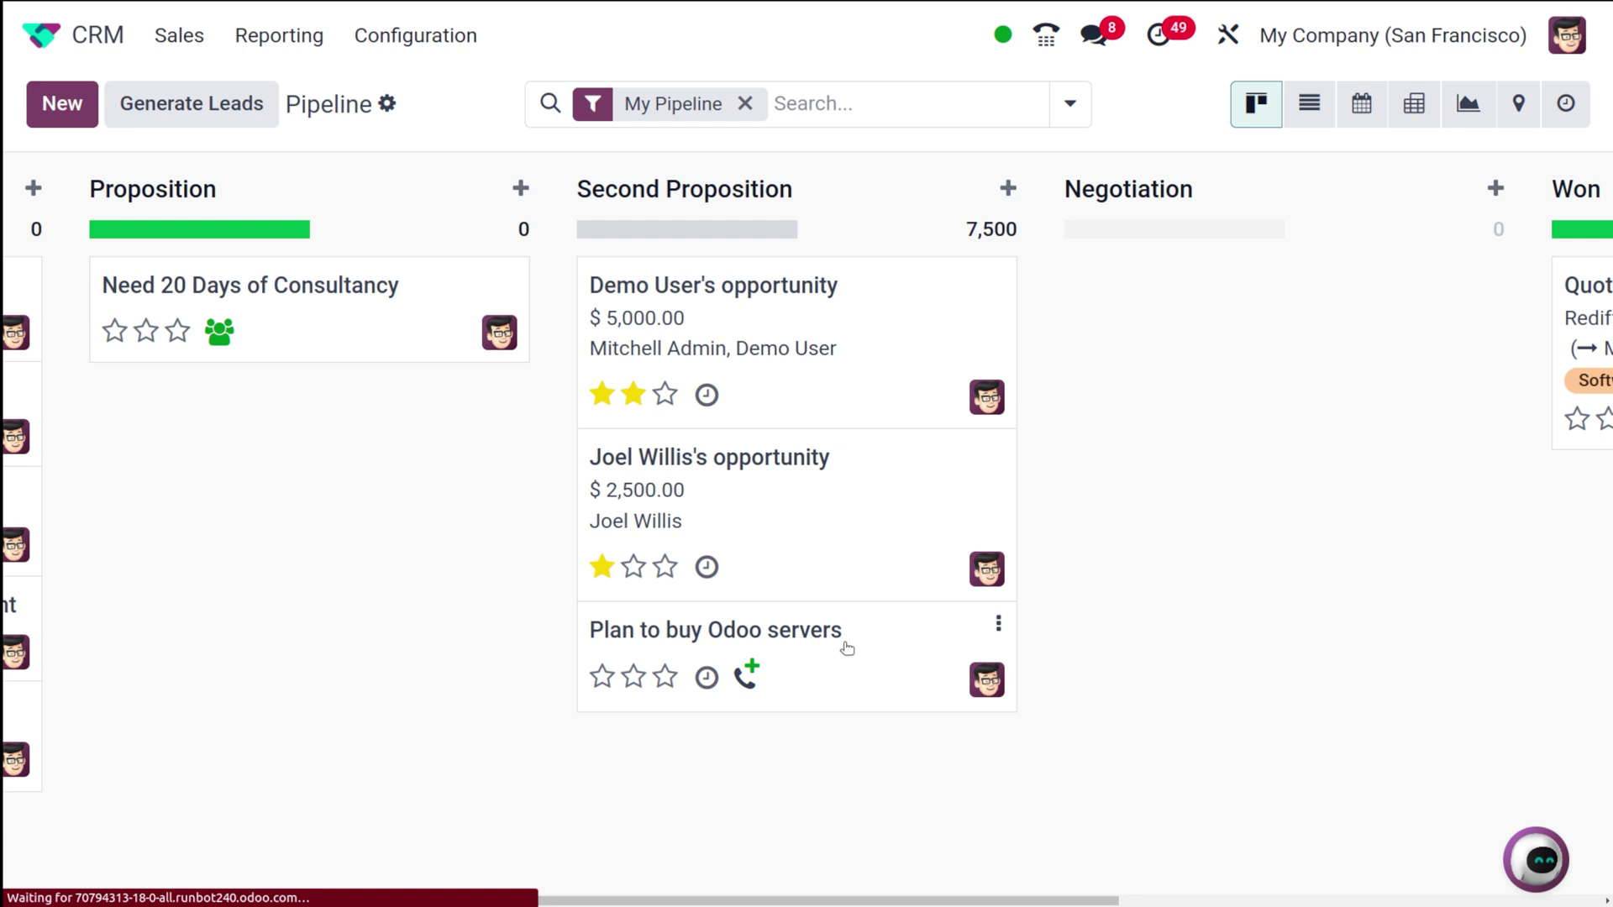
left_click(844, 646)
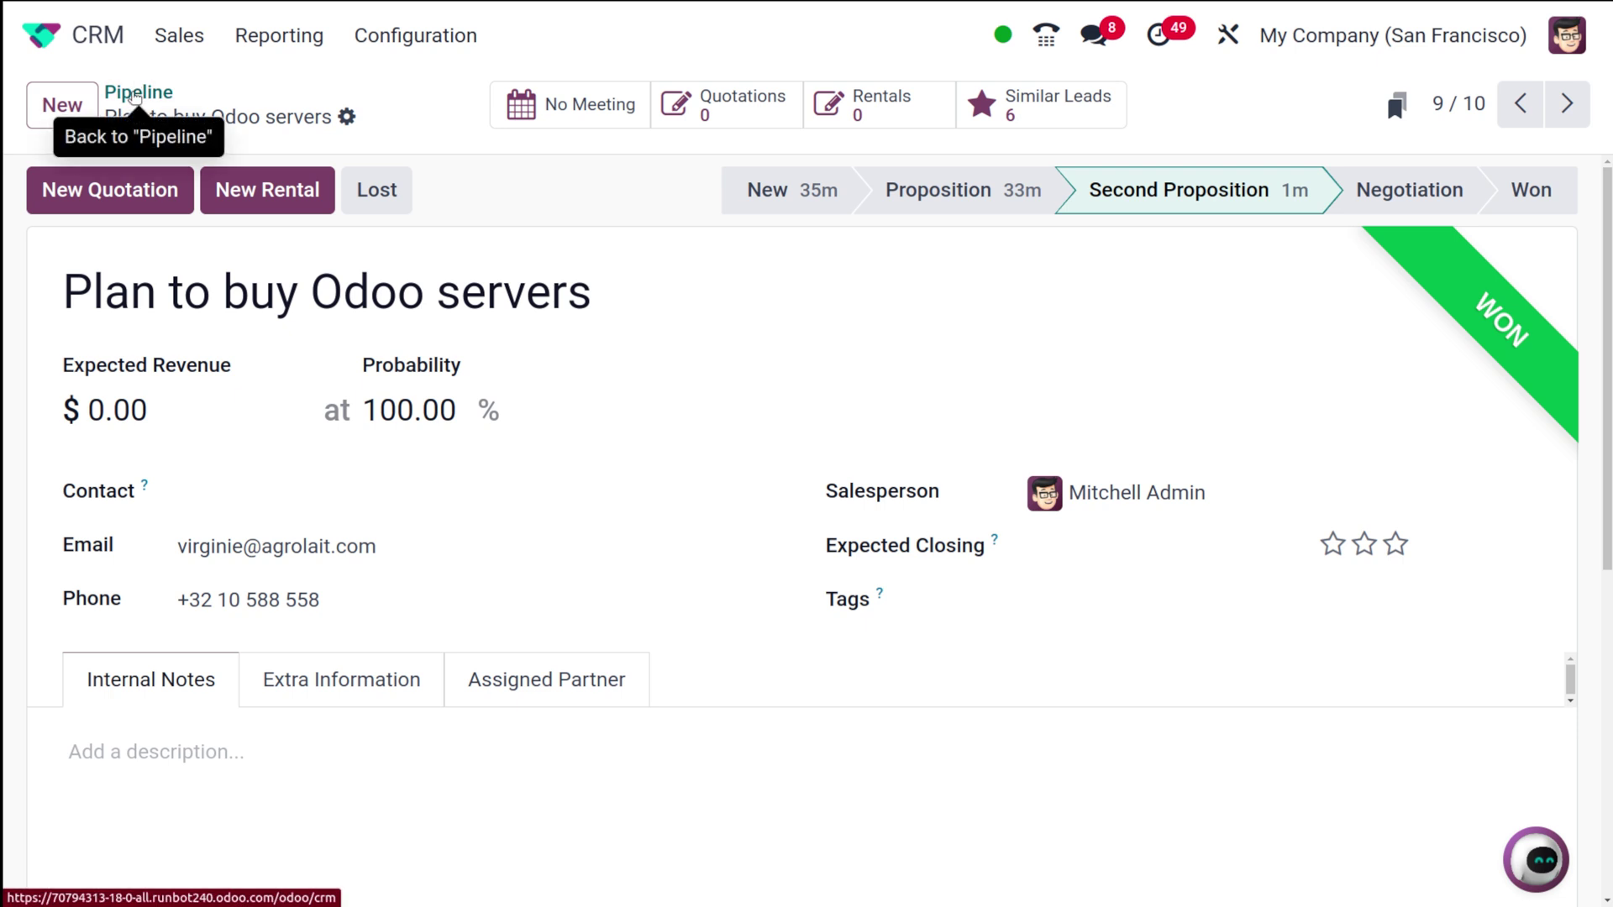
left_click(135, 97)
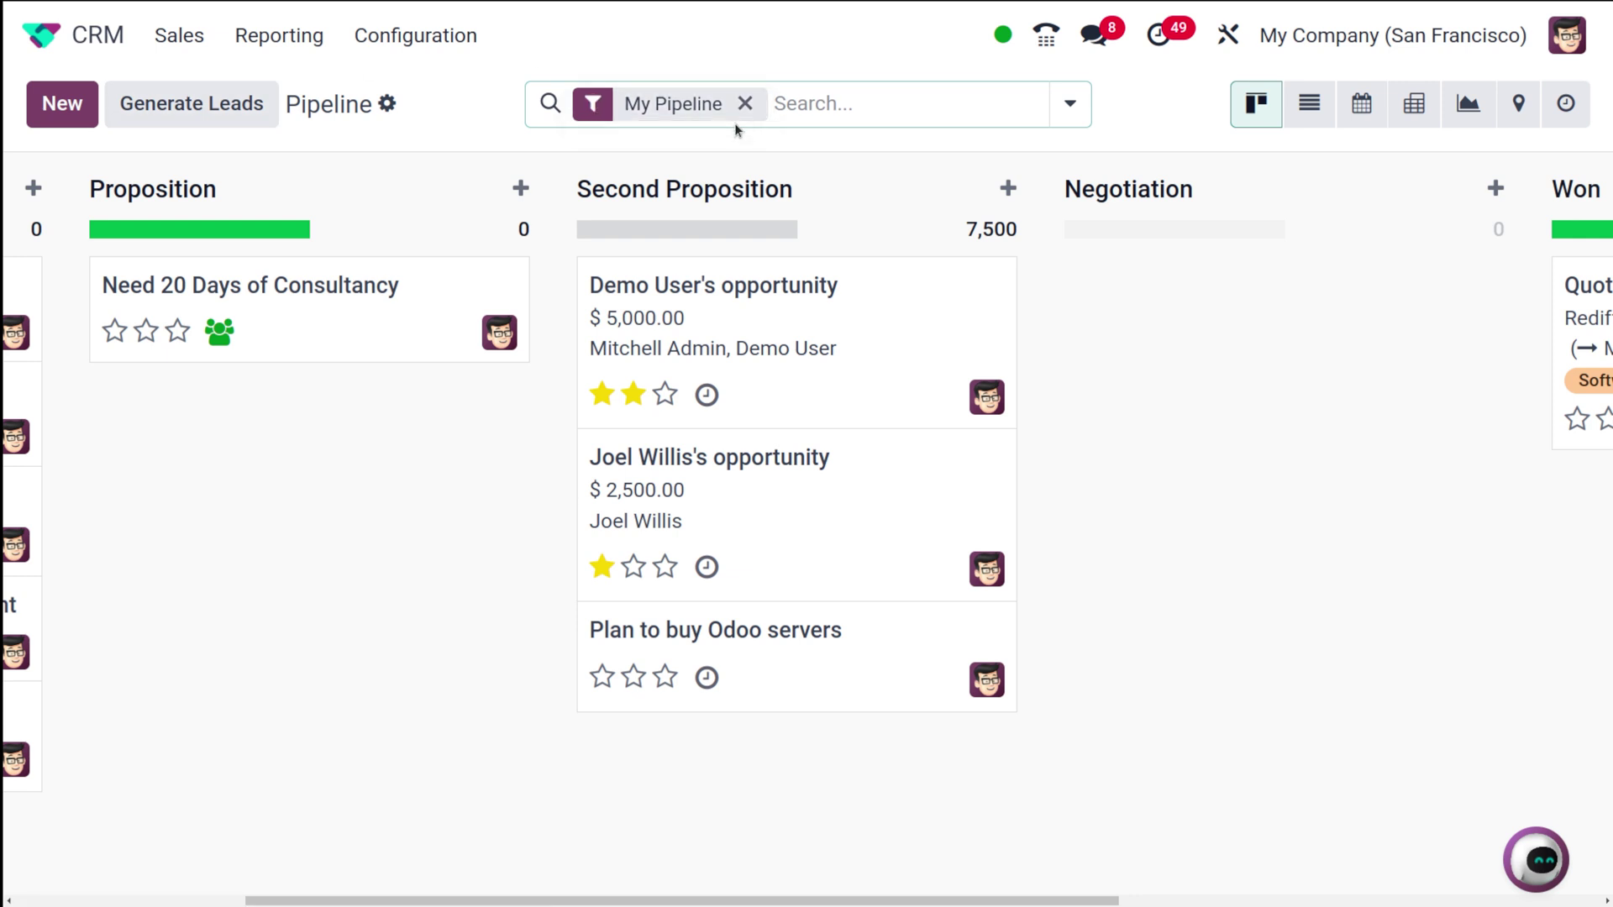
Step: Clear Is Won Stage? and turn on Folded in Pipeline for Second Proposition, then save
left_click(964, 188)
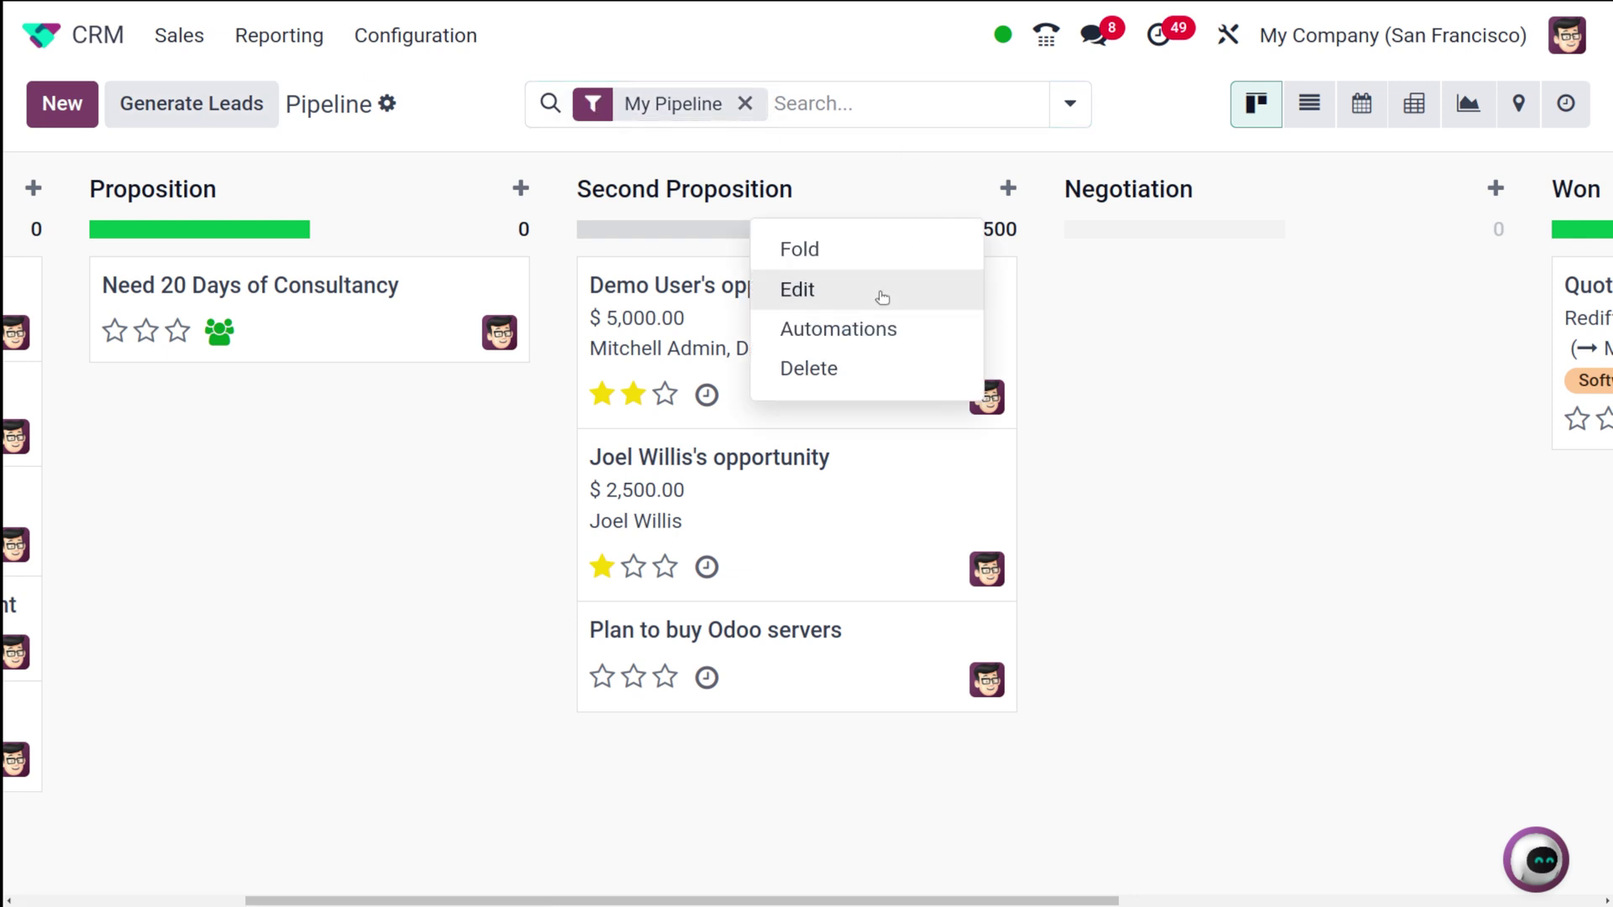
left_click(853, 288)
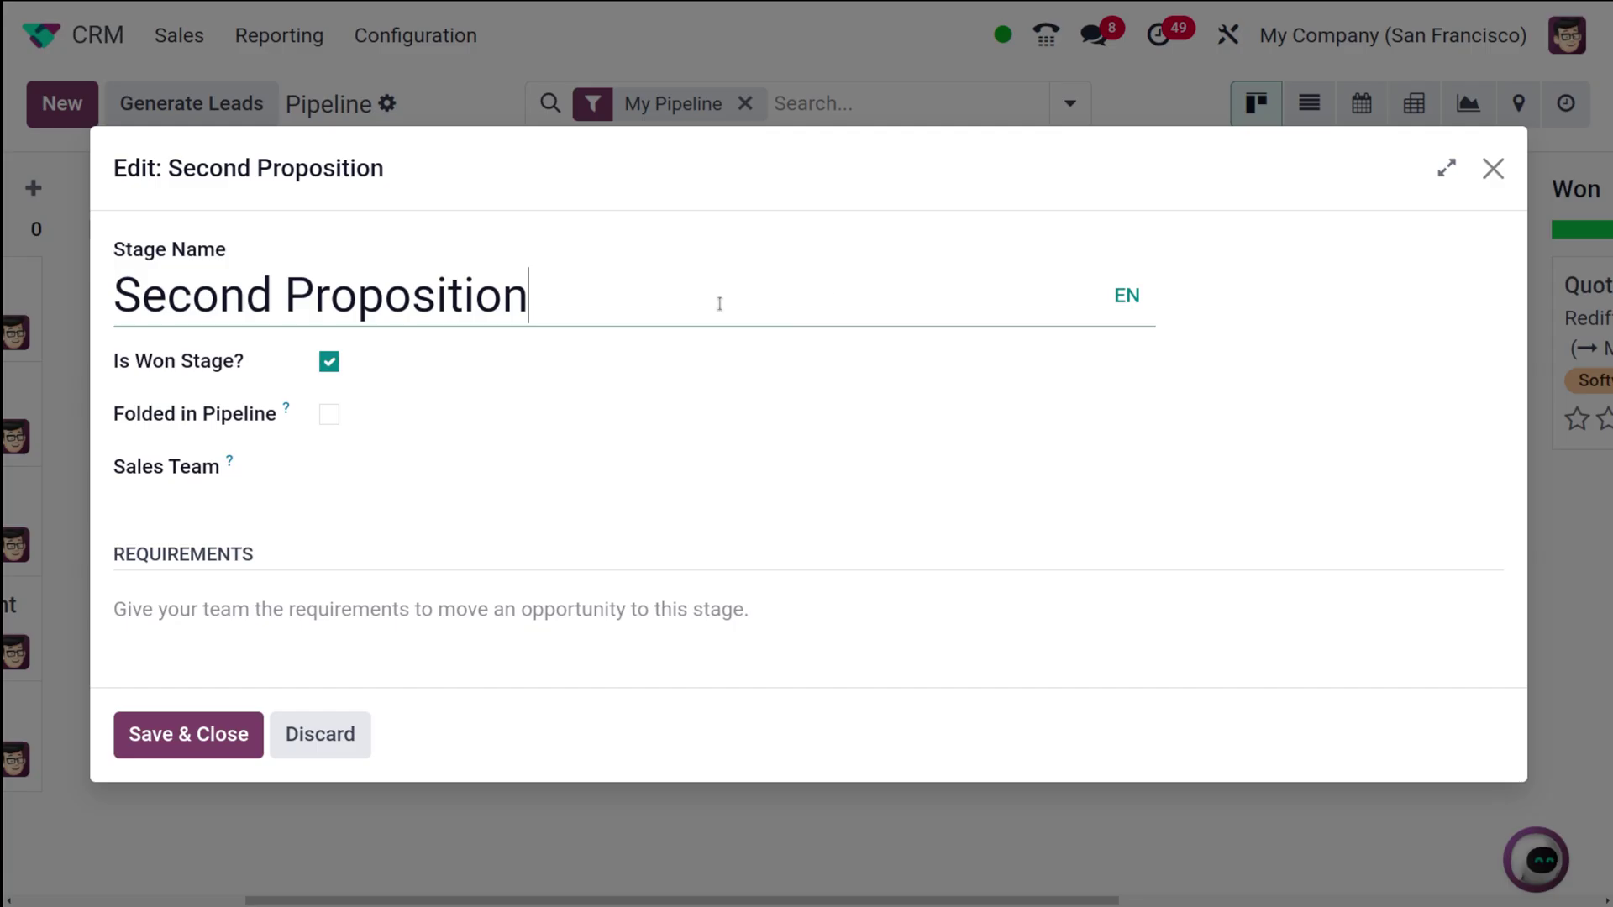
left_click(329, 363)
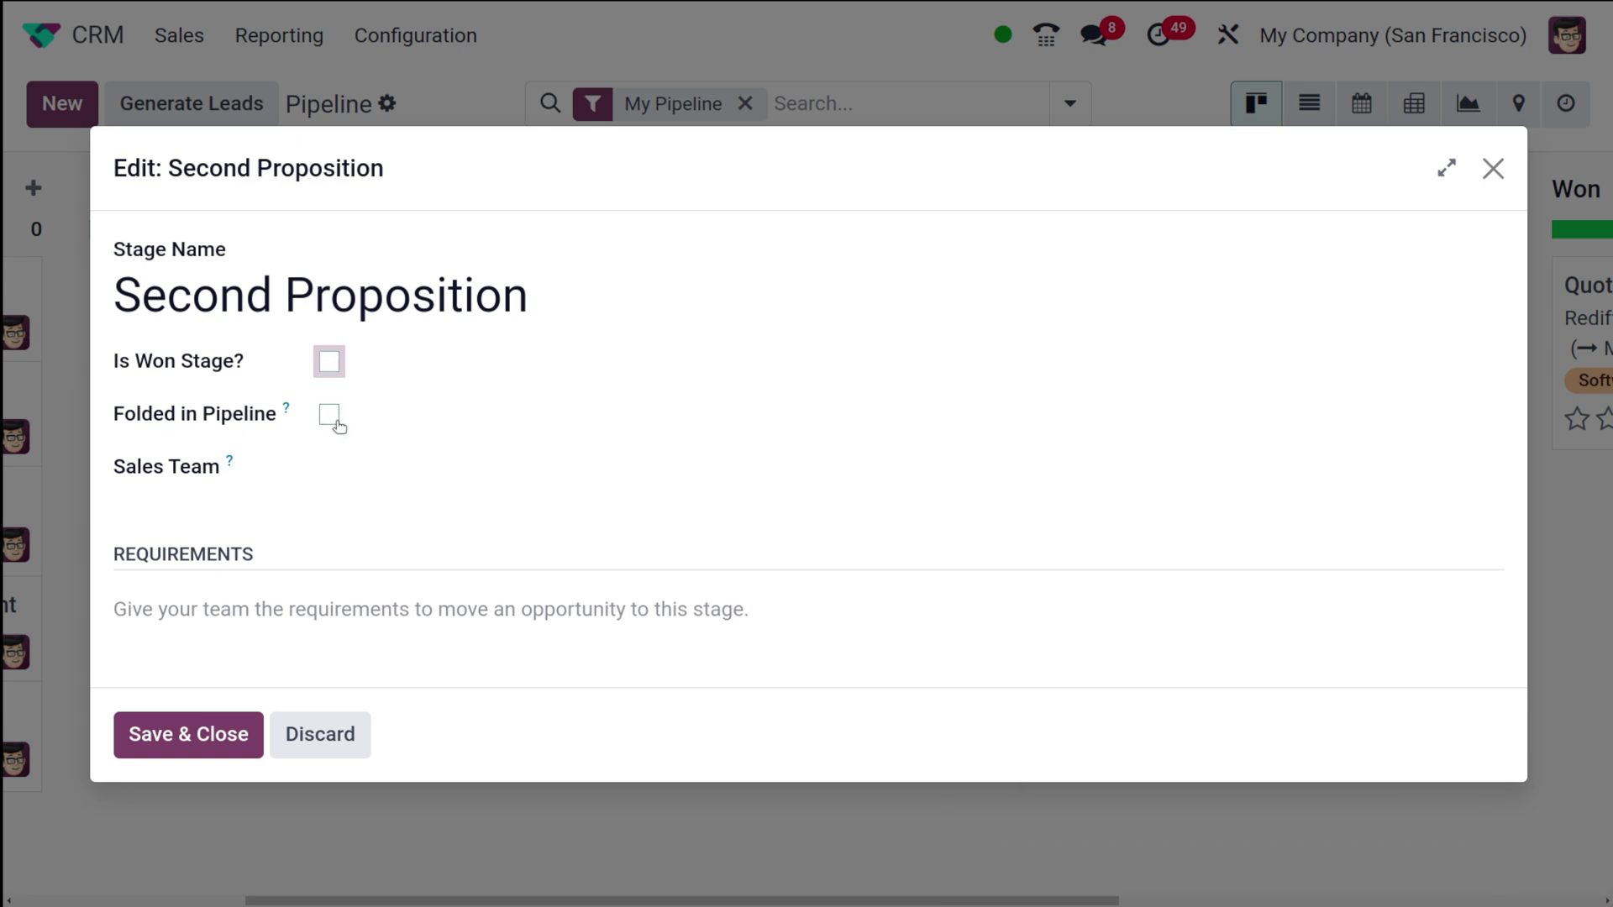
left_click(329, 415)
left_click(190, 733)
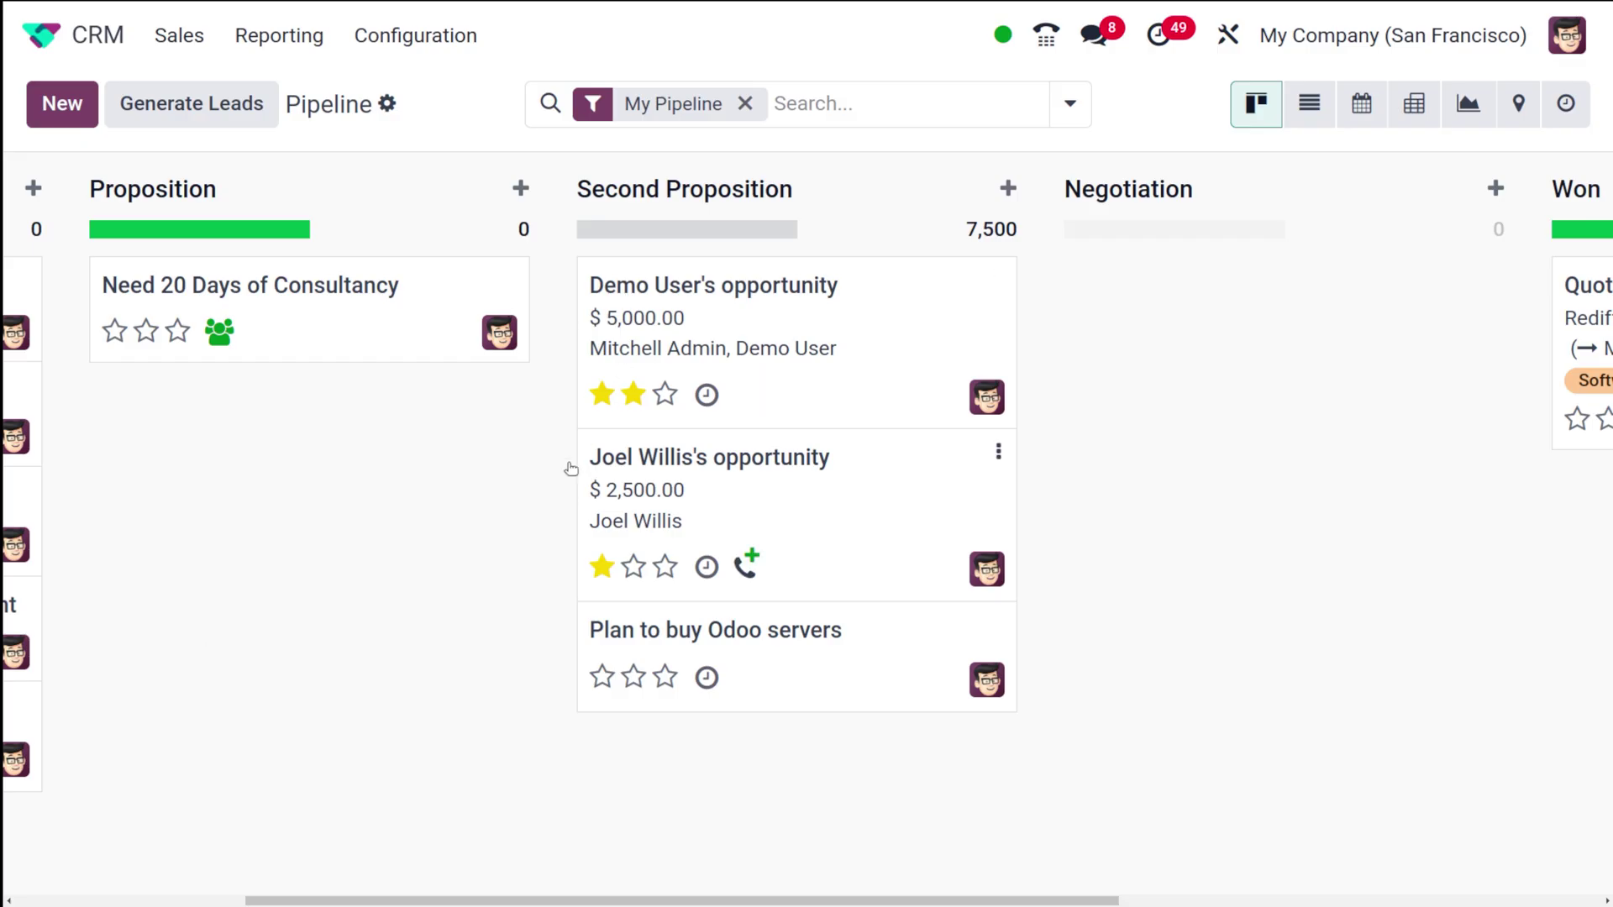
Step: Untick Folded in Pipeline and add the requirement 'This is a demo stage', then save
left_click(962, 187)
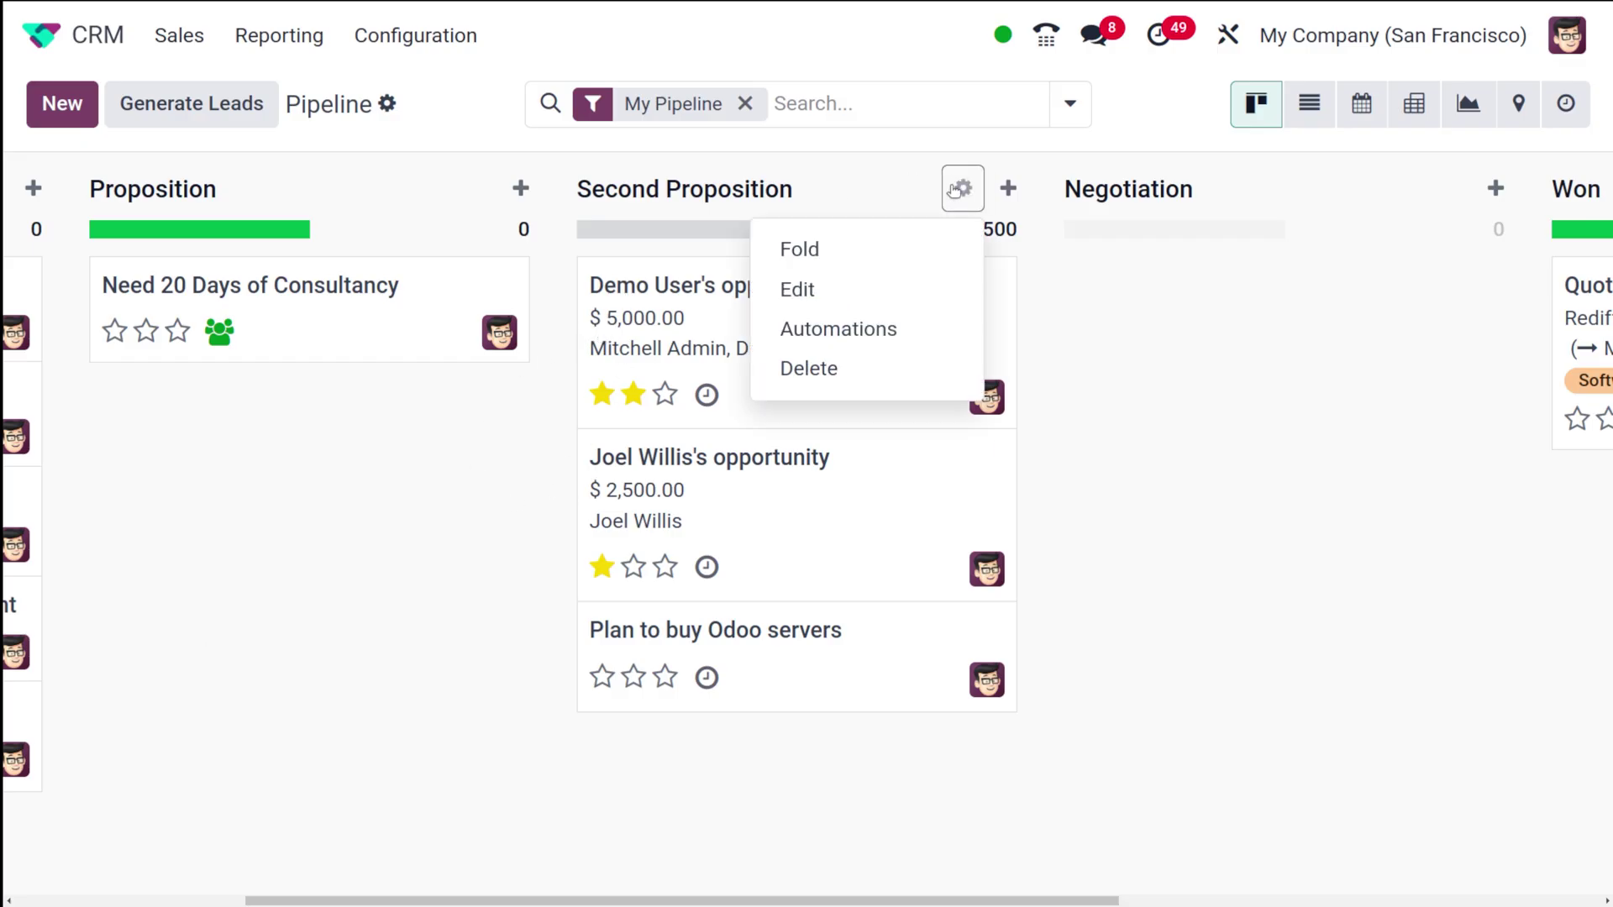
left_click(852, 307)
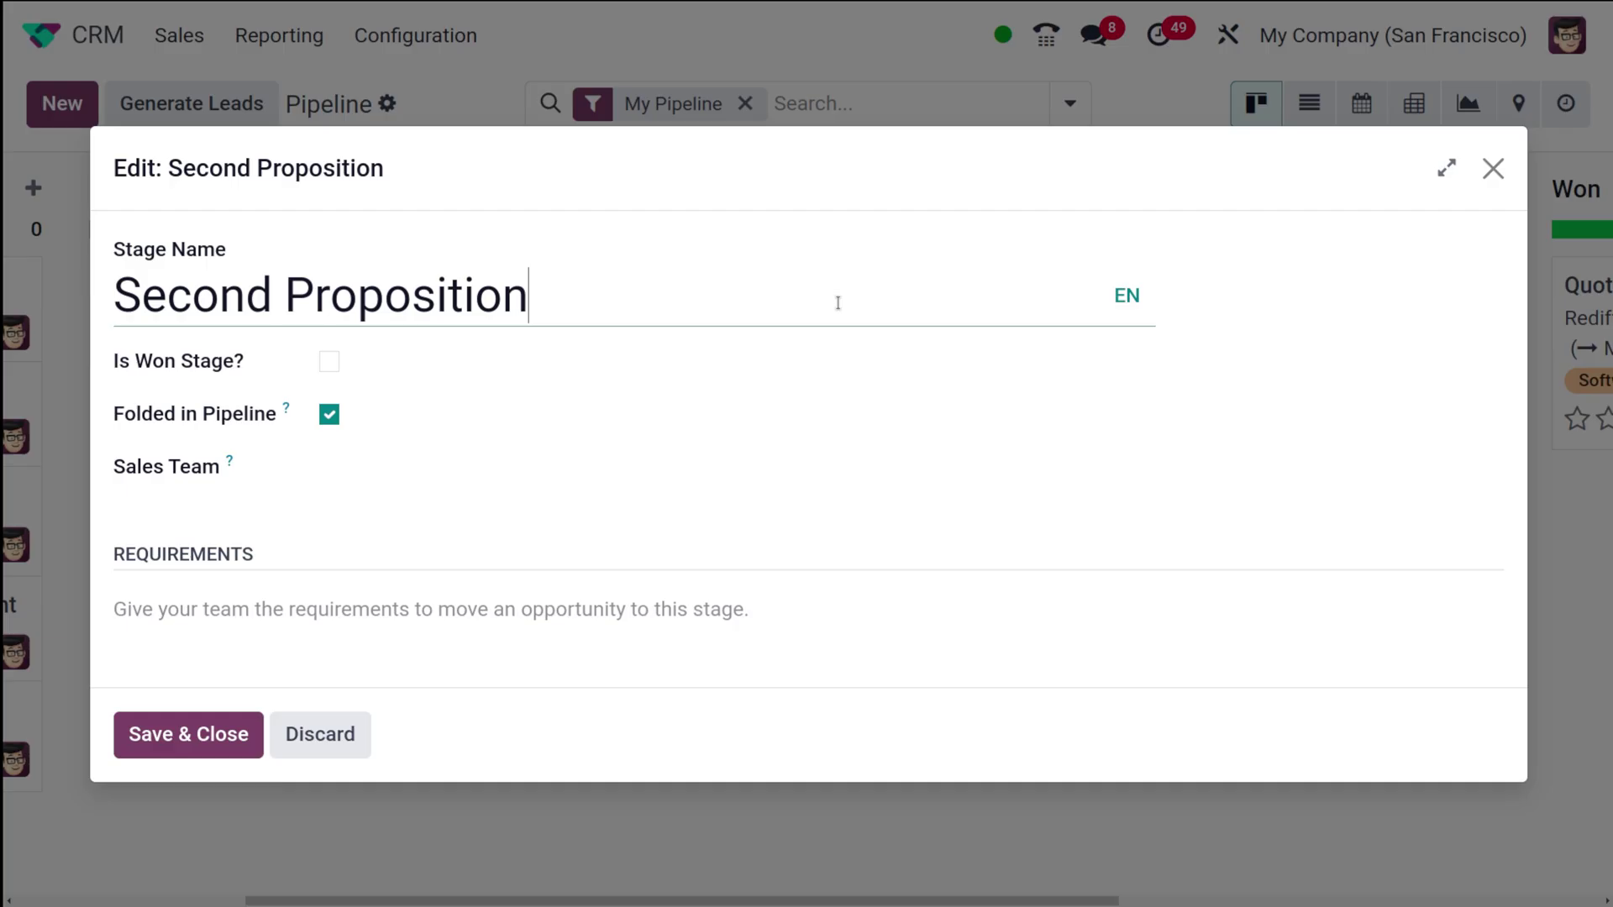
left_click(329, 415)
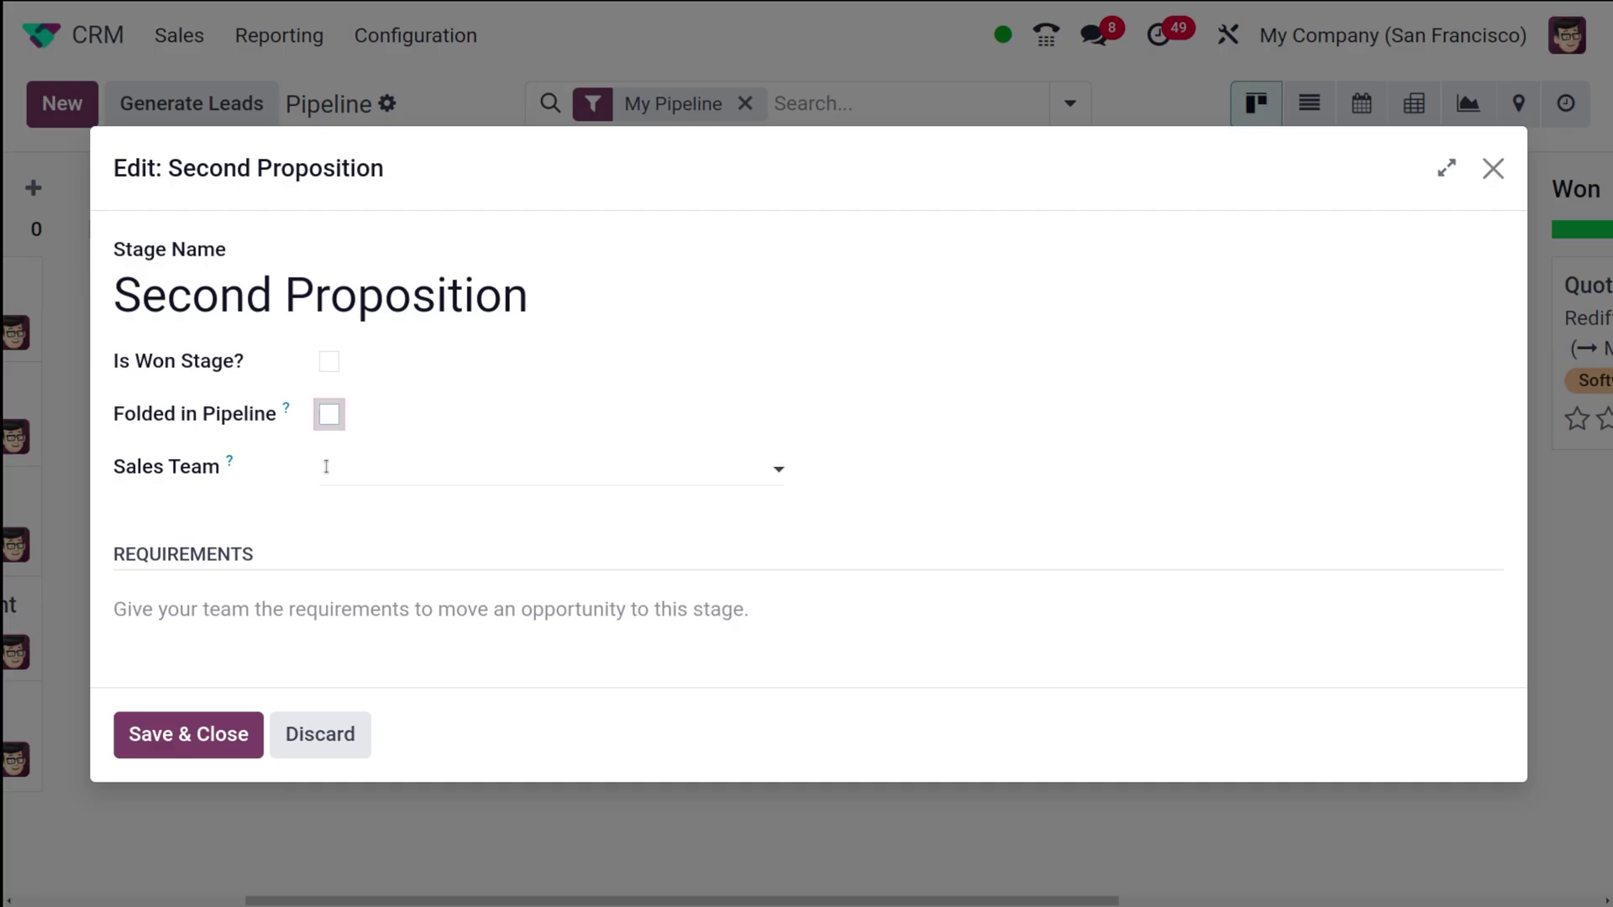
left_click(328, 475)
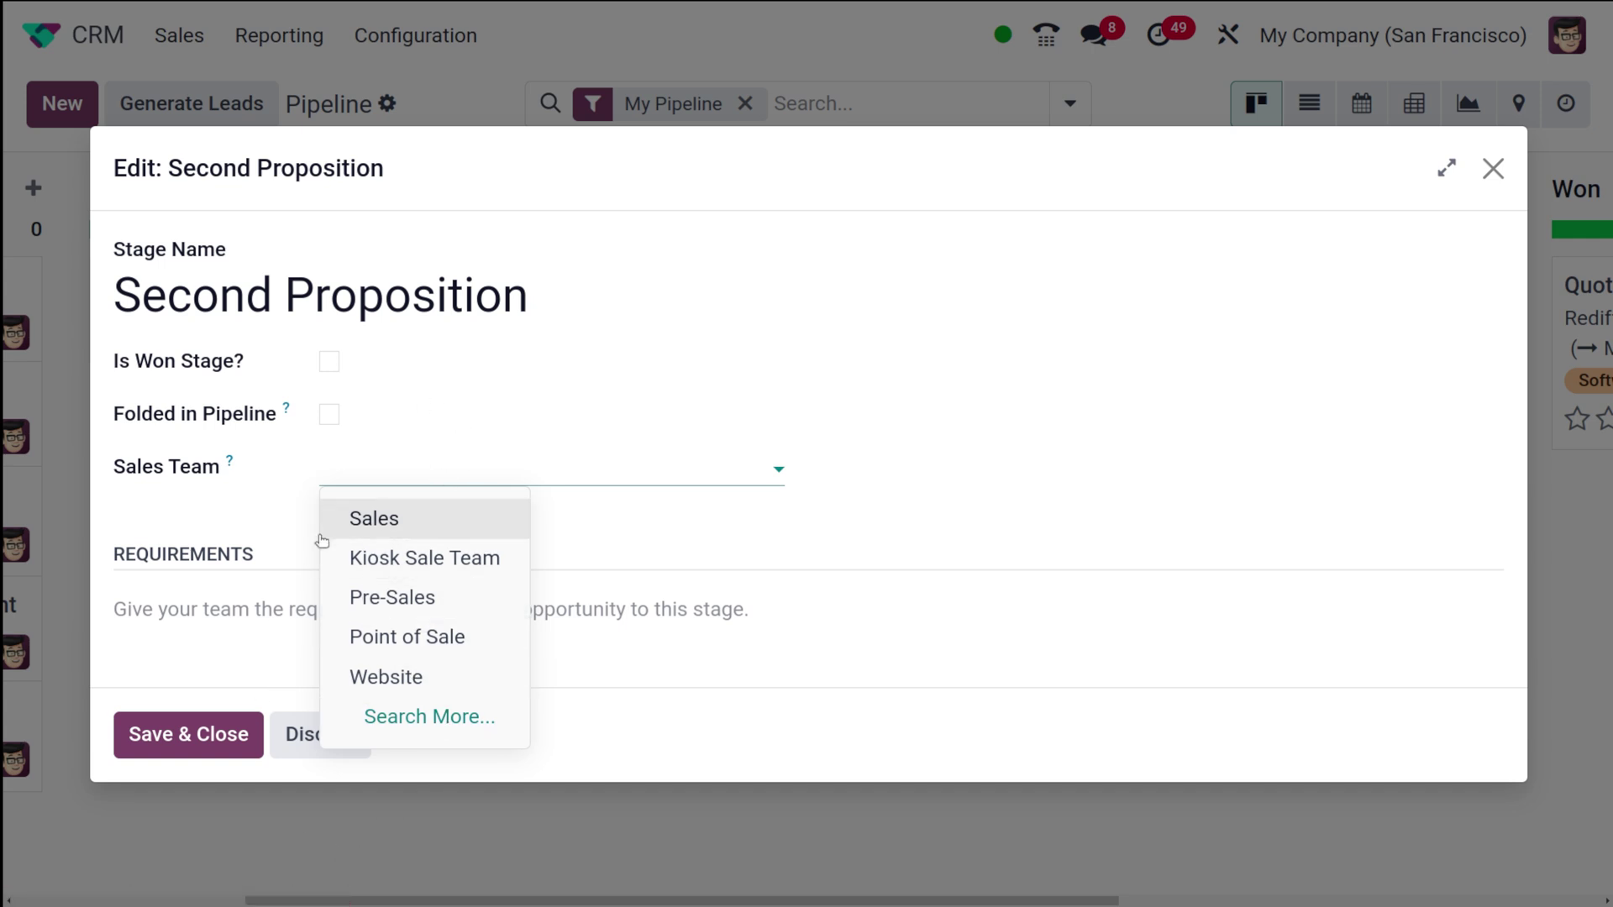
left_click(288, 531)
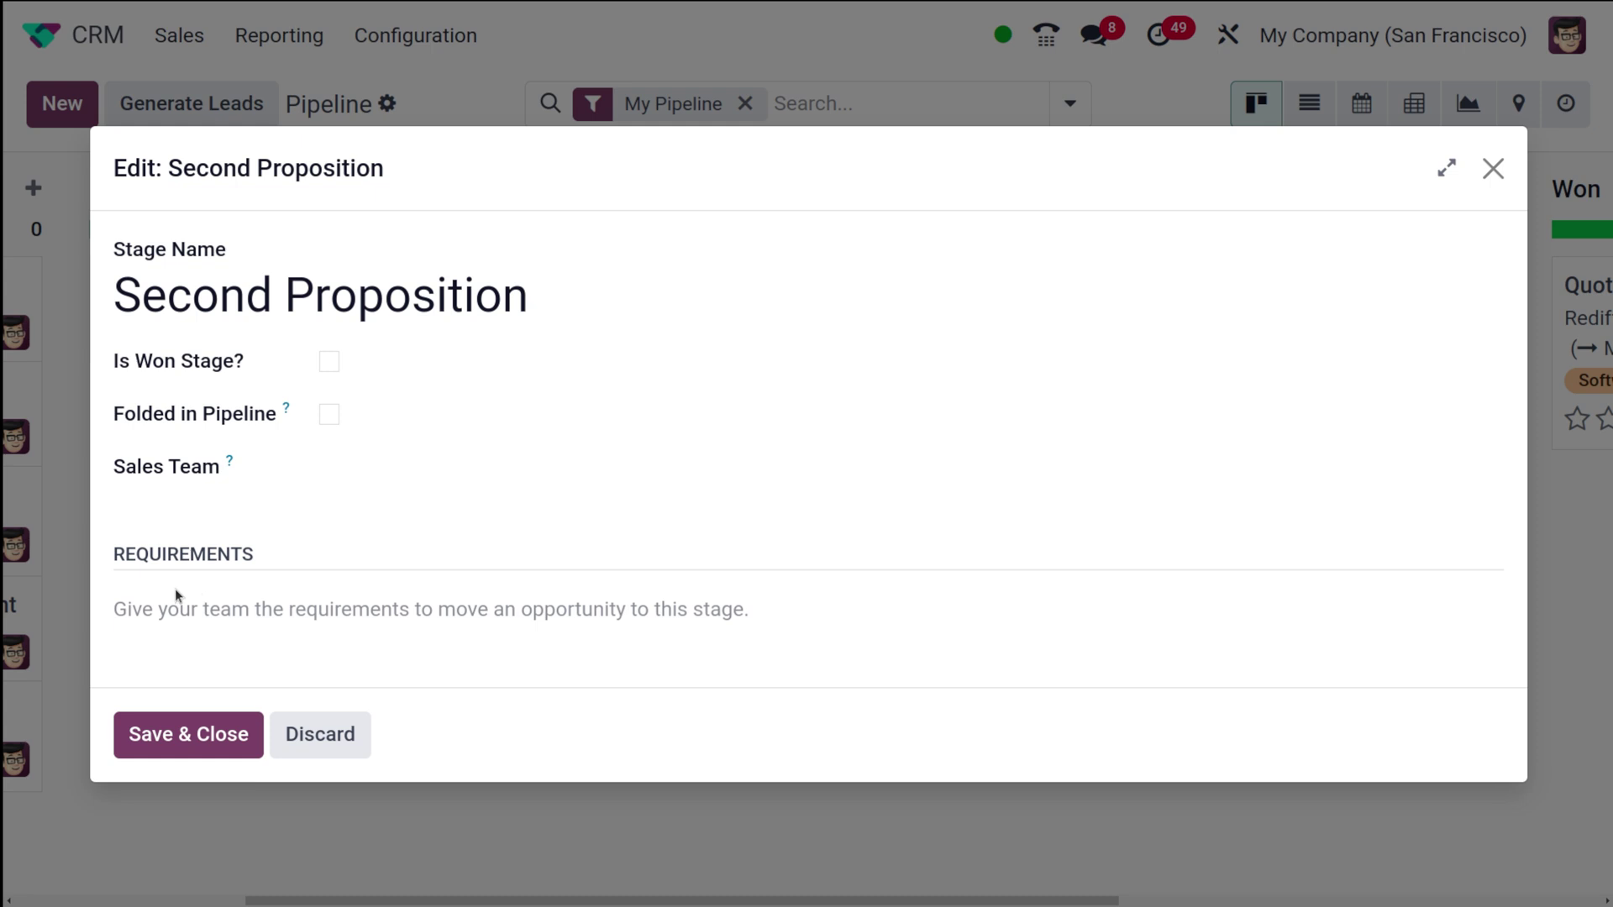
left_click(190, 627)
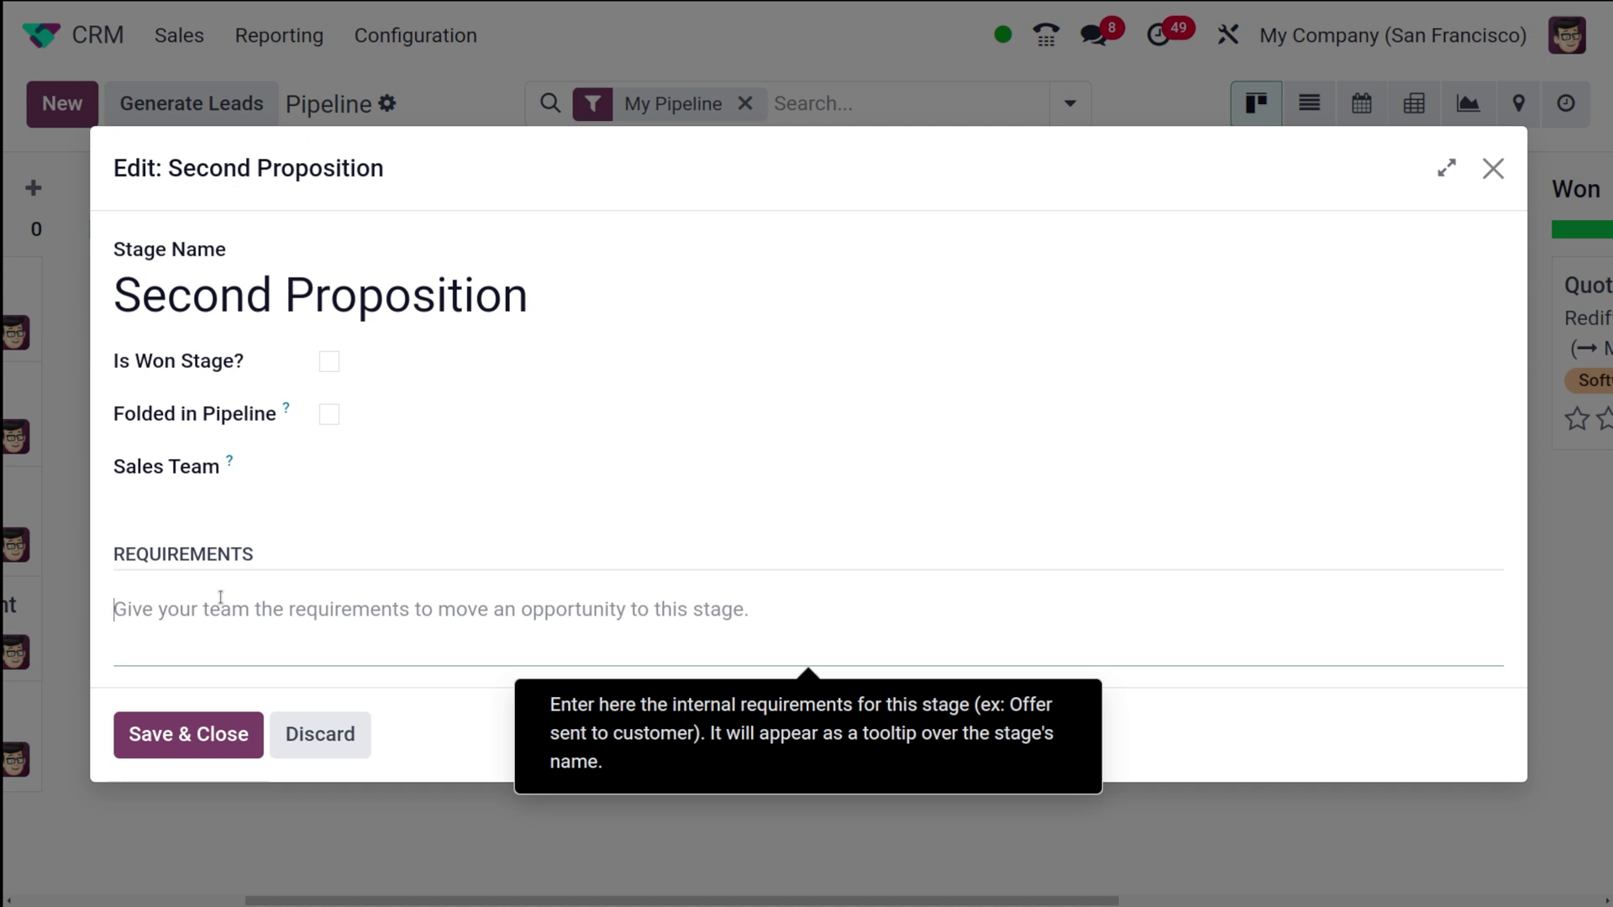
type("This i")
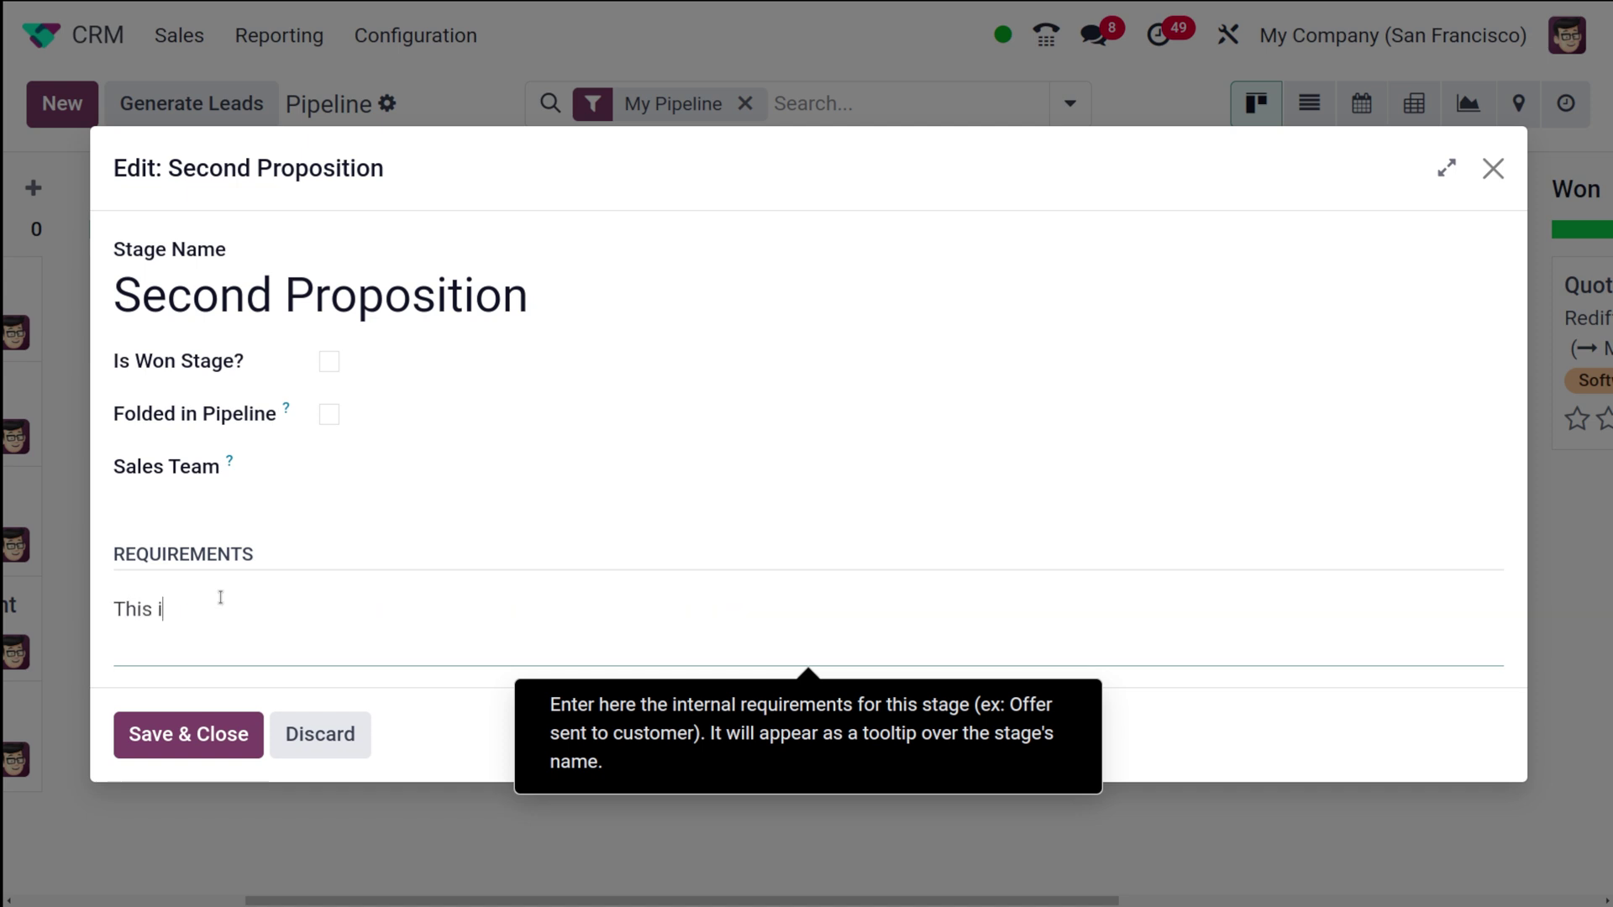
type("s a demo stage.")
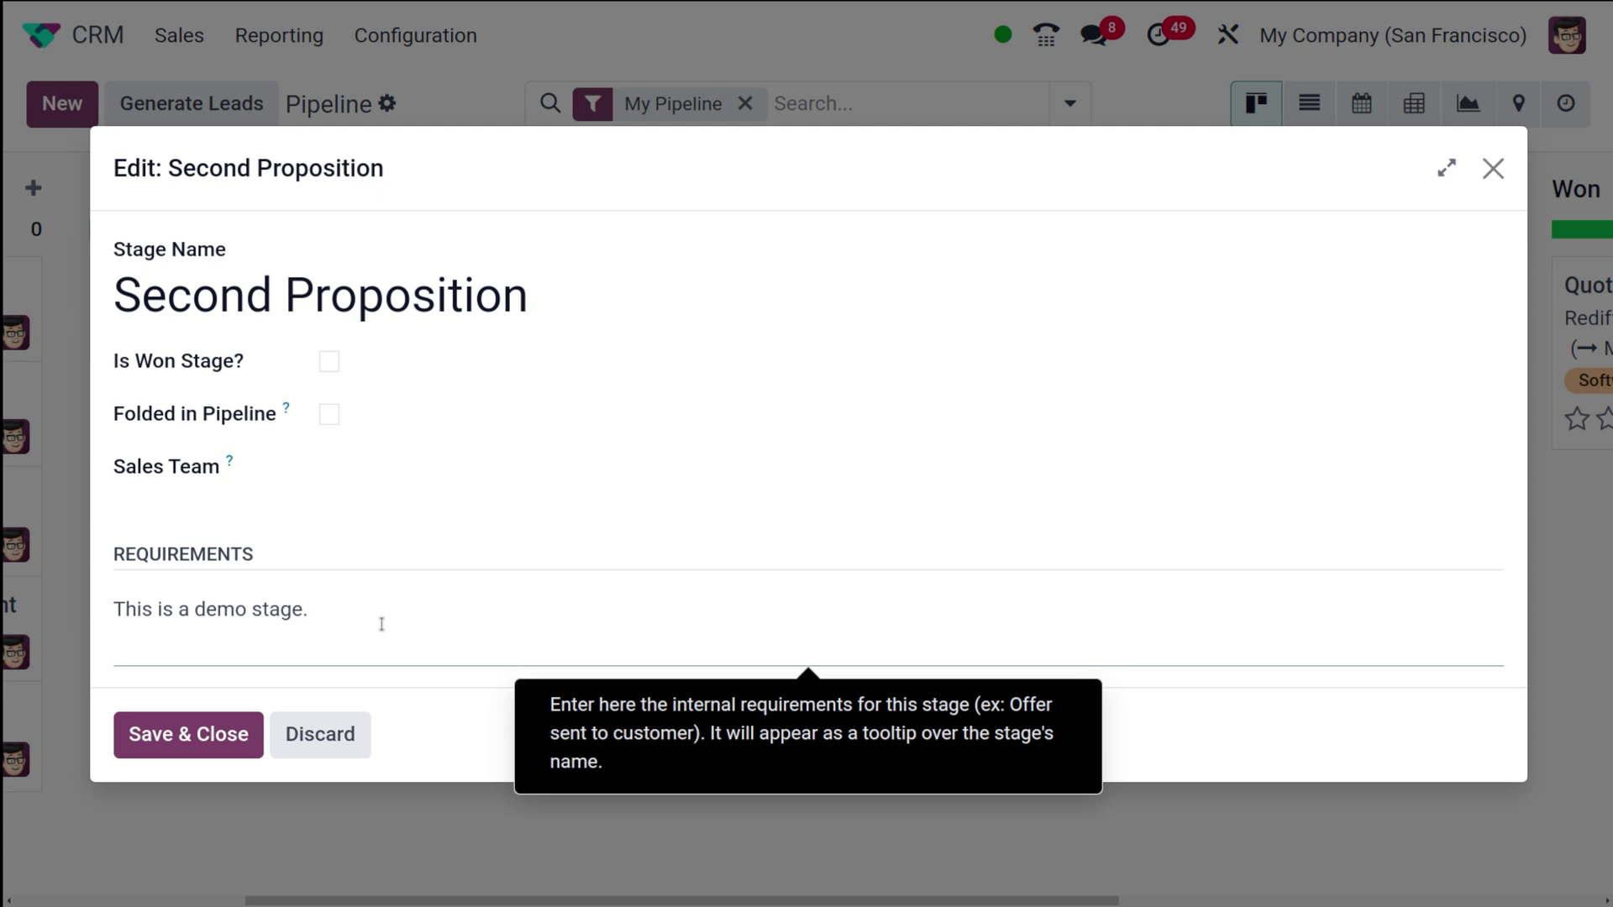
left_click(249, 727)
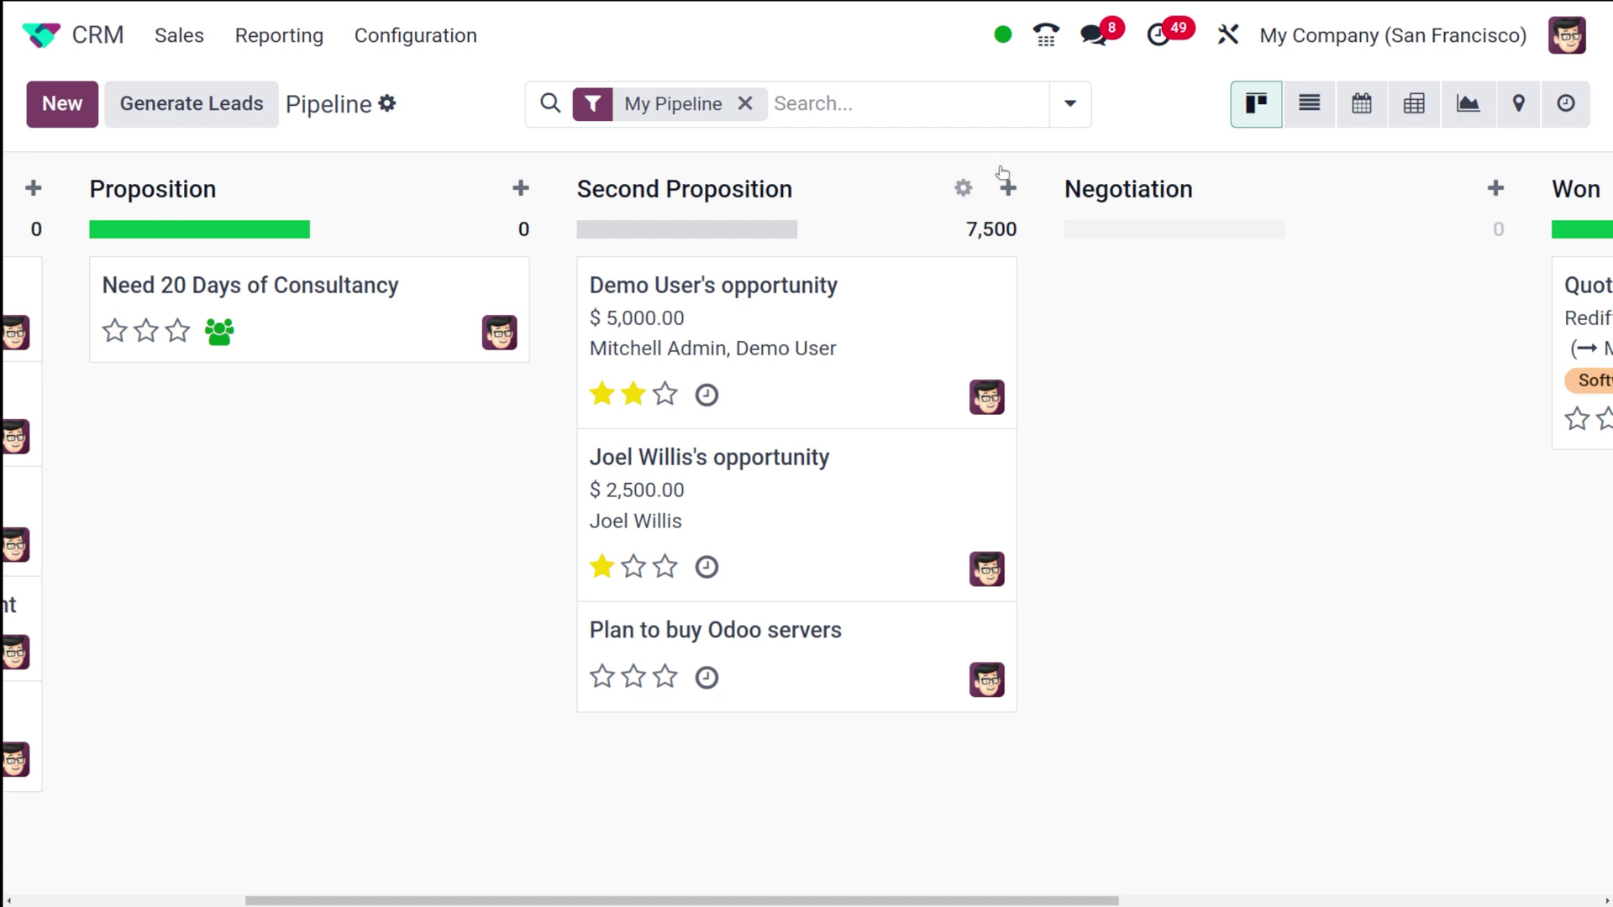
Step: Open the Lead/Opportunity Automation Rules page from the Second Proposition gear menu
left_click(962, 188)
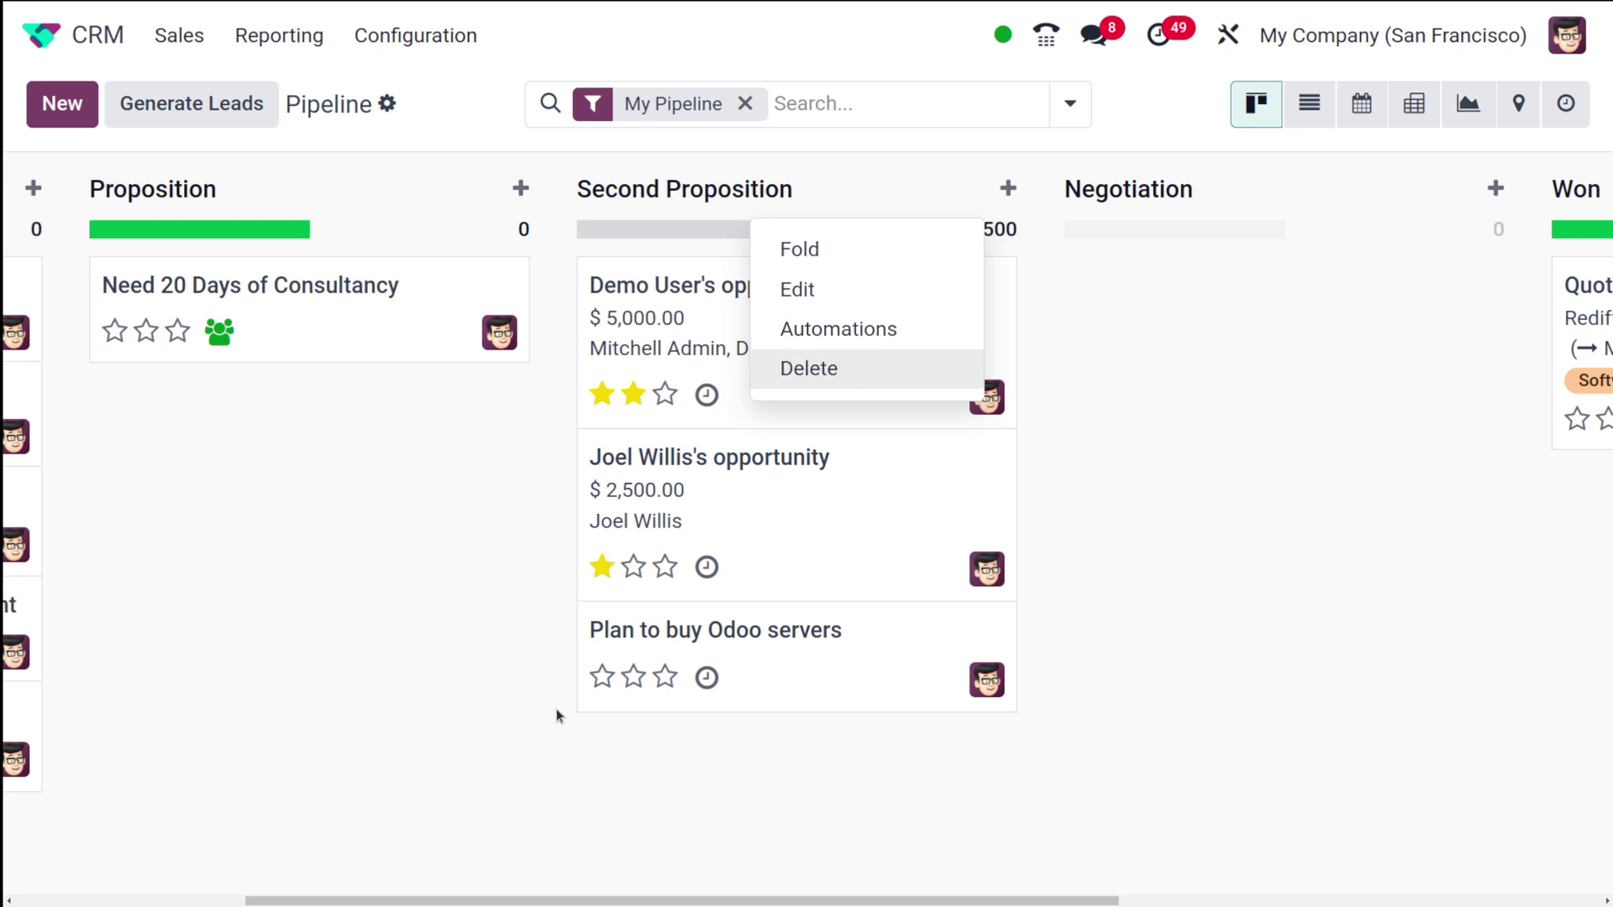
left_click(518, 704)
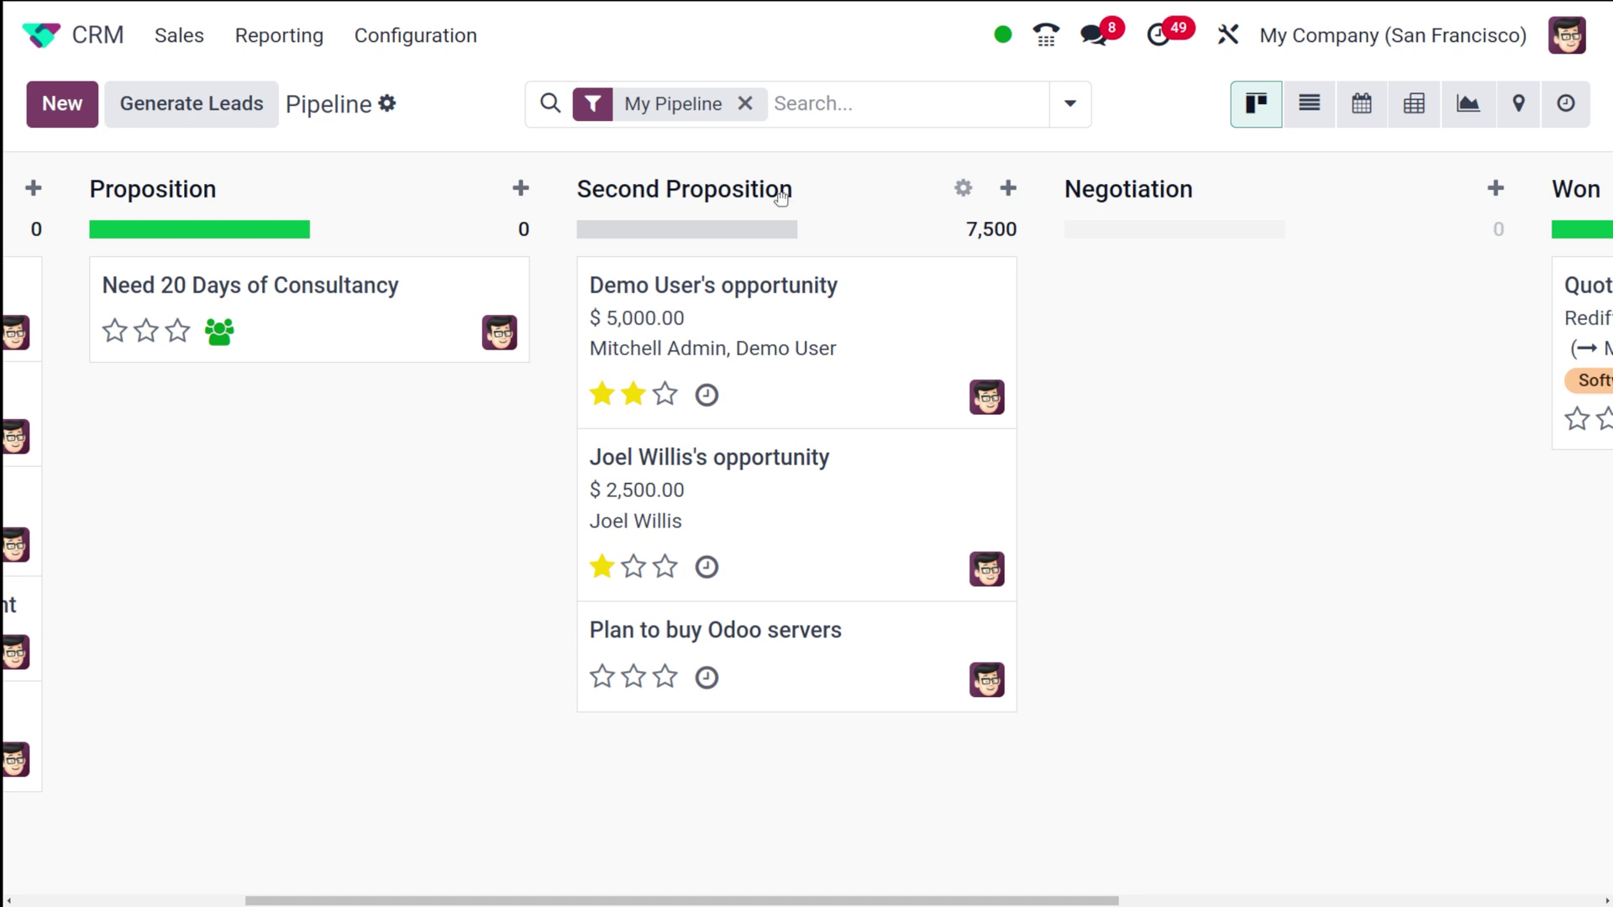
left_click_drag(781, 193, 845, 269)
left_click(962, 191)
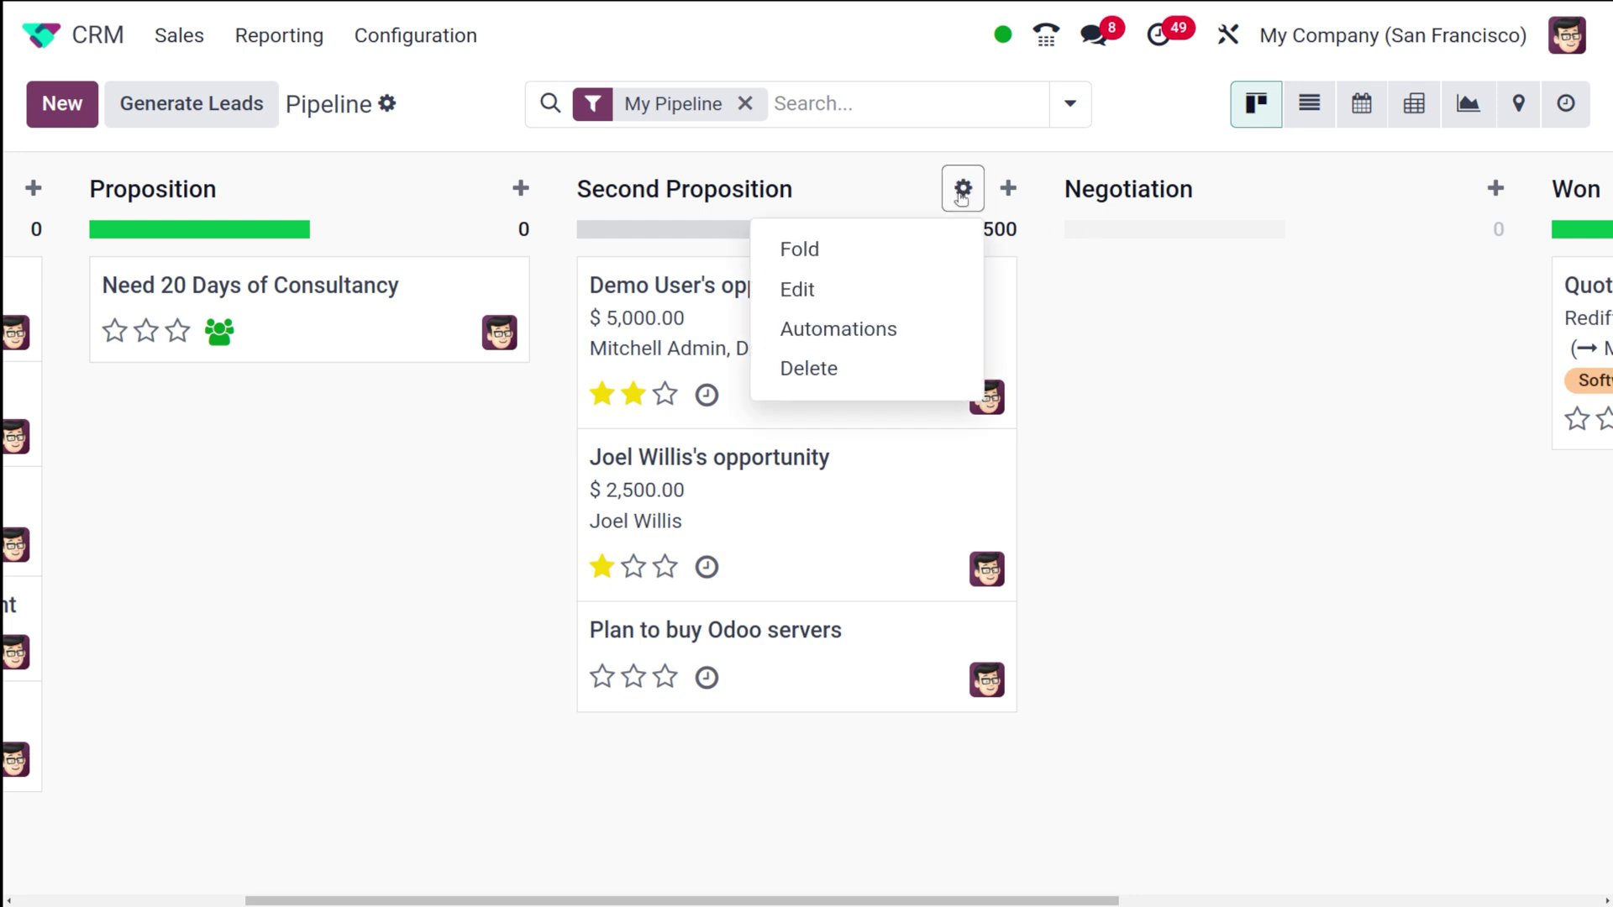
left_click(857, 326)
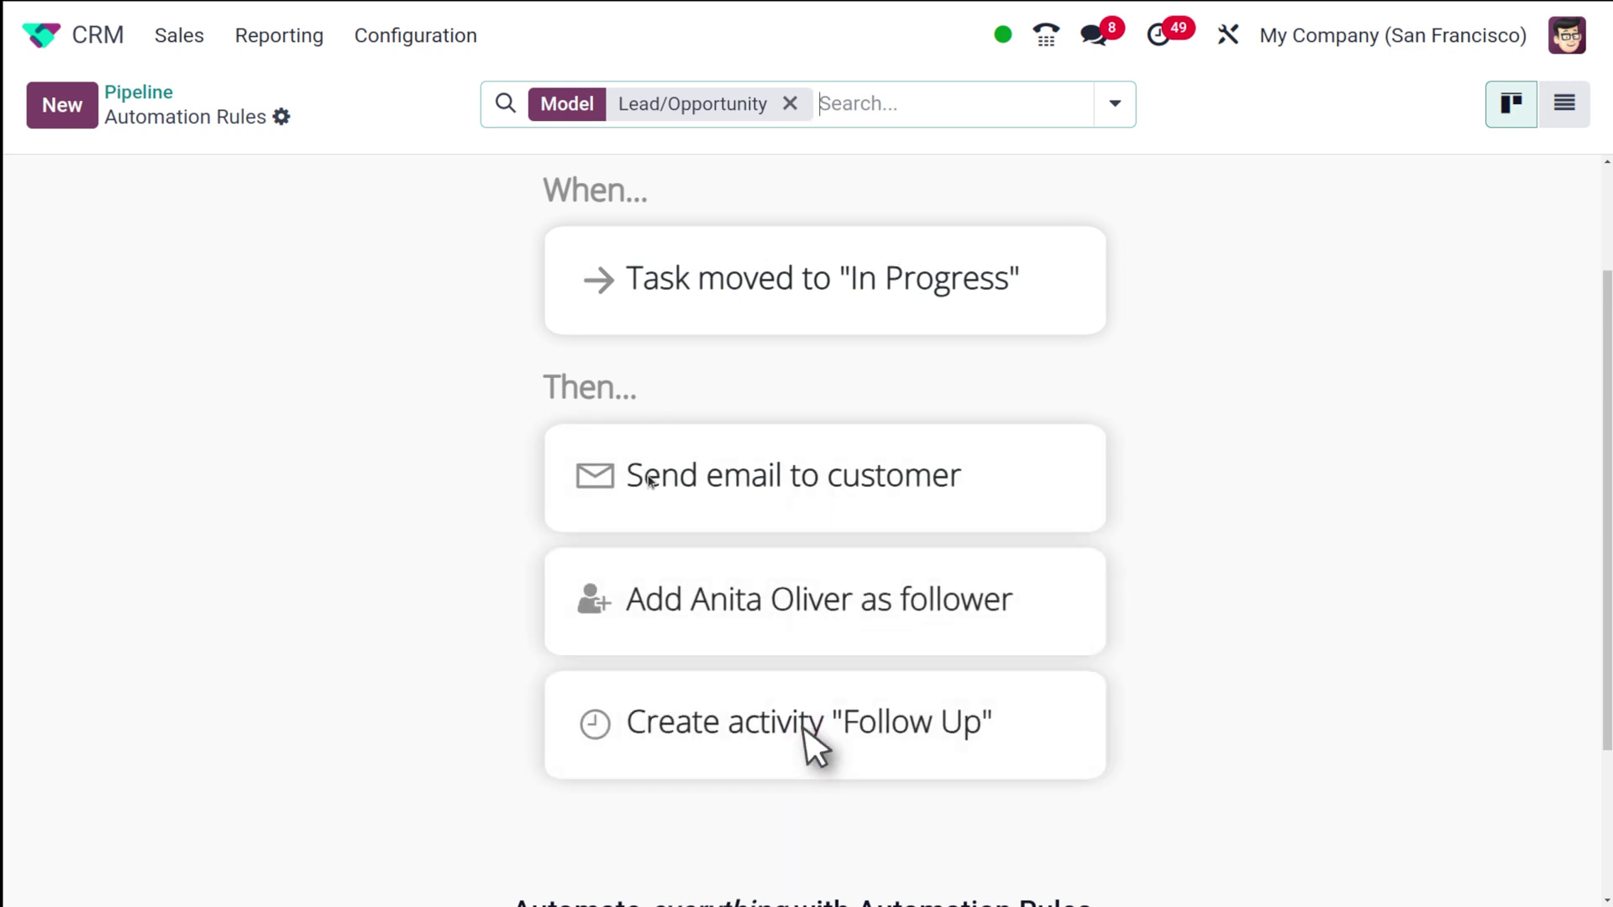
scroll(840, 521, "down", 3)
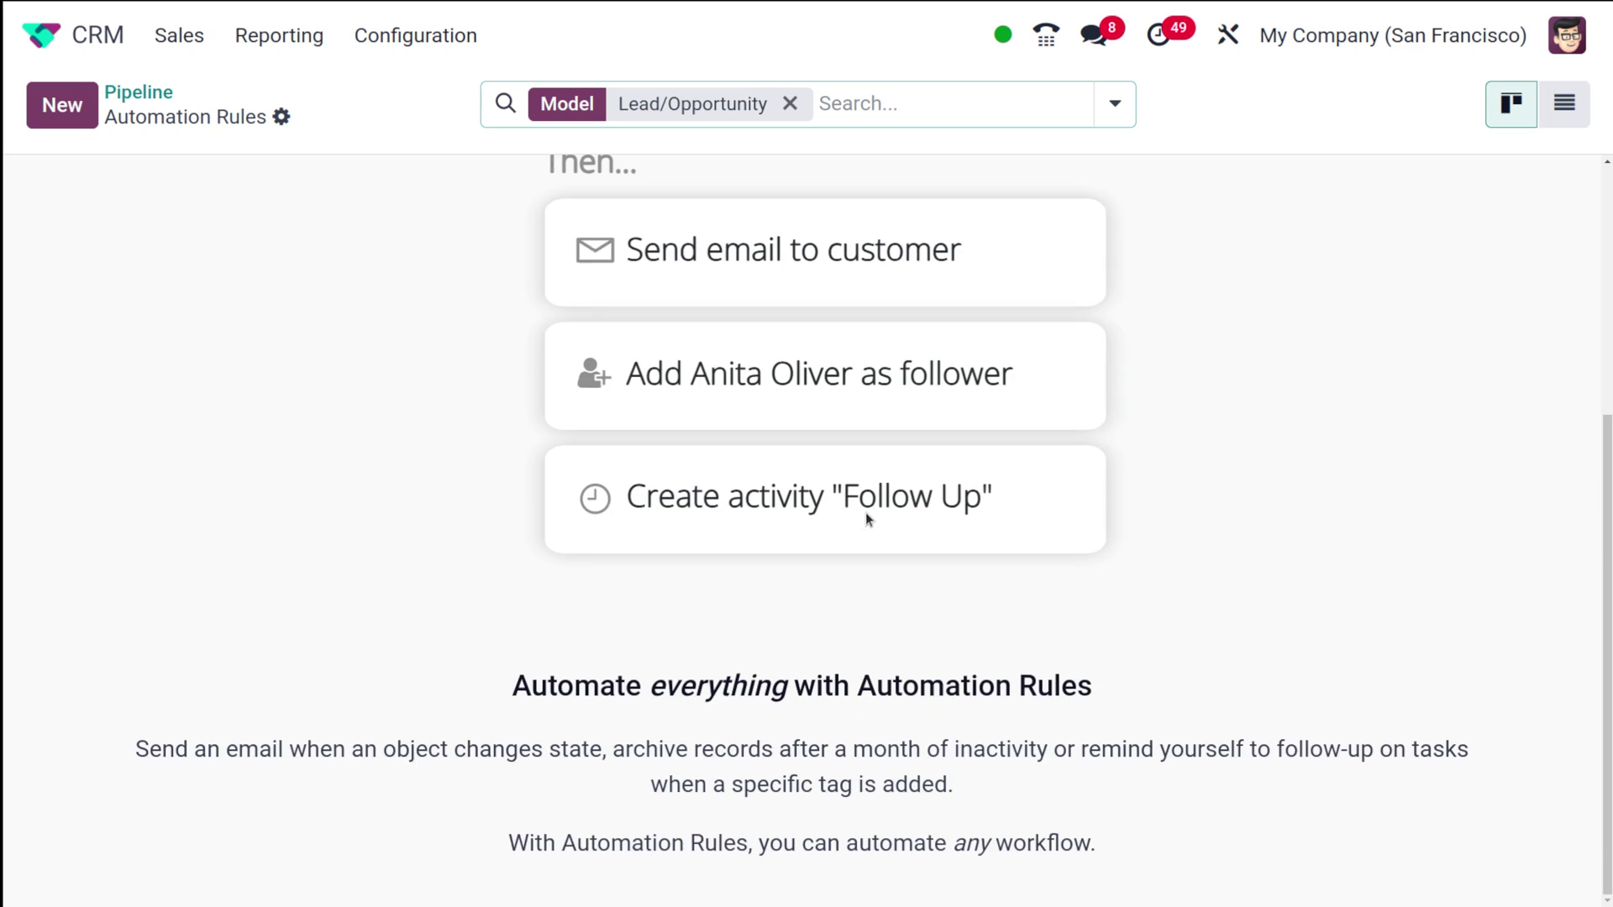
scroll(865, 515, "up", 5)
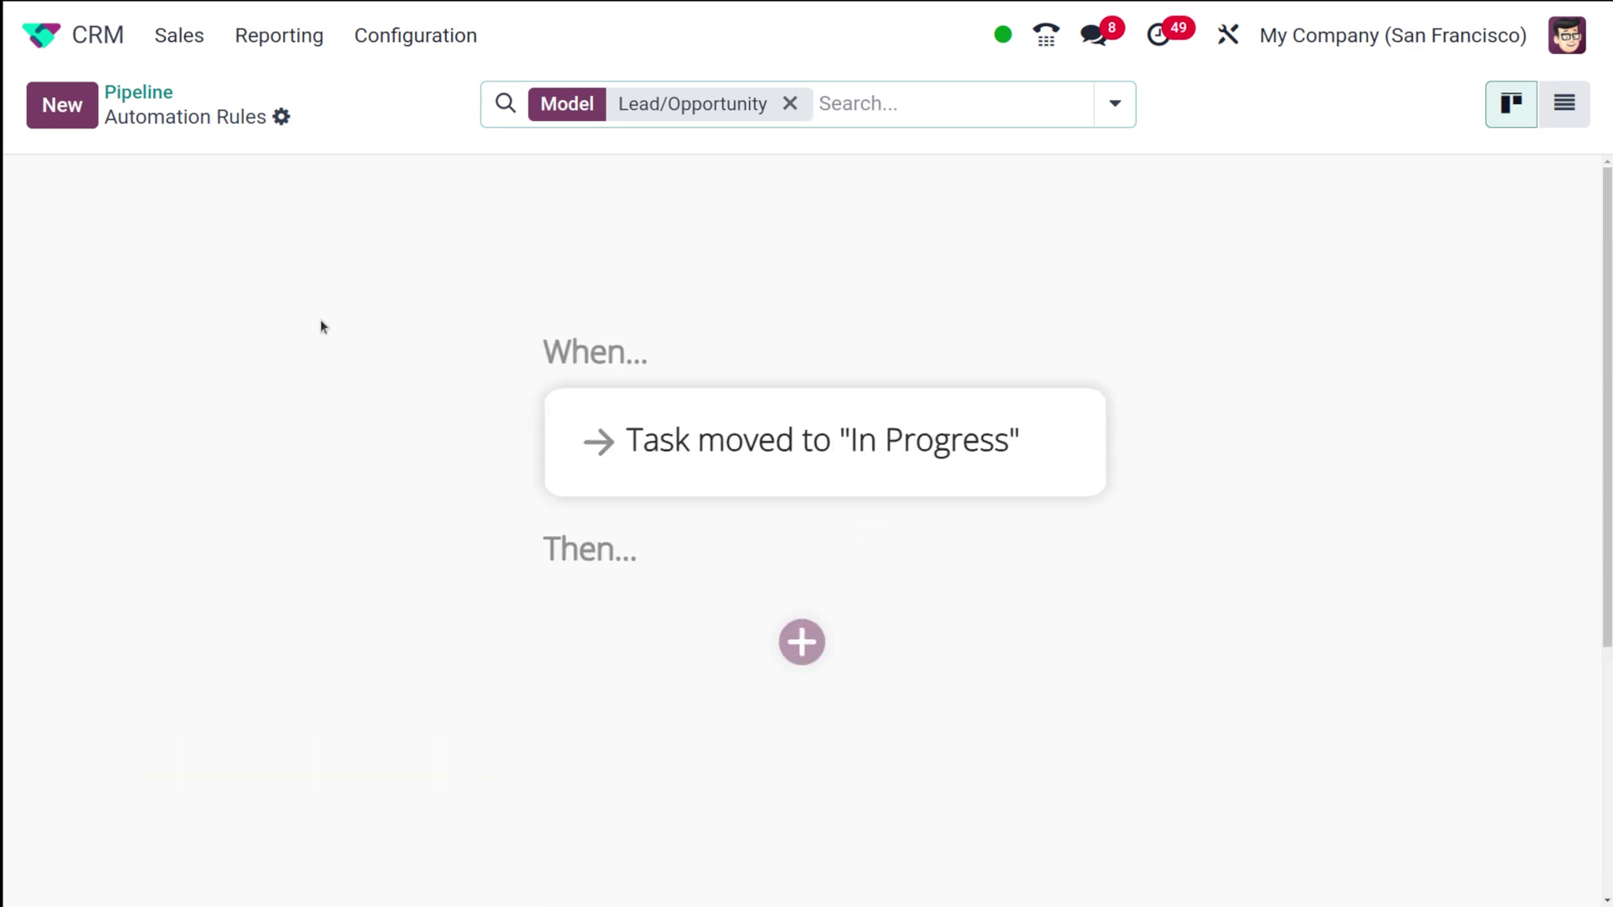
Step: Draft a new rule with trigger 'Stage is set to' Second Proposition and start adding an action
left_click(62, 105)
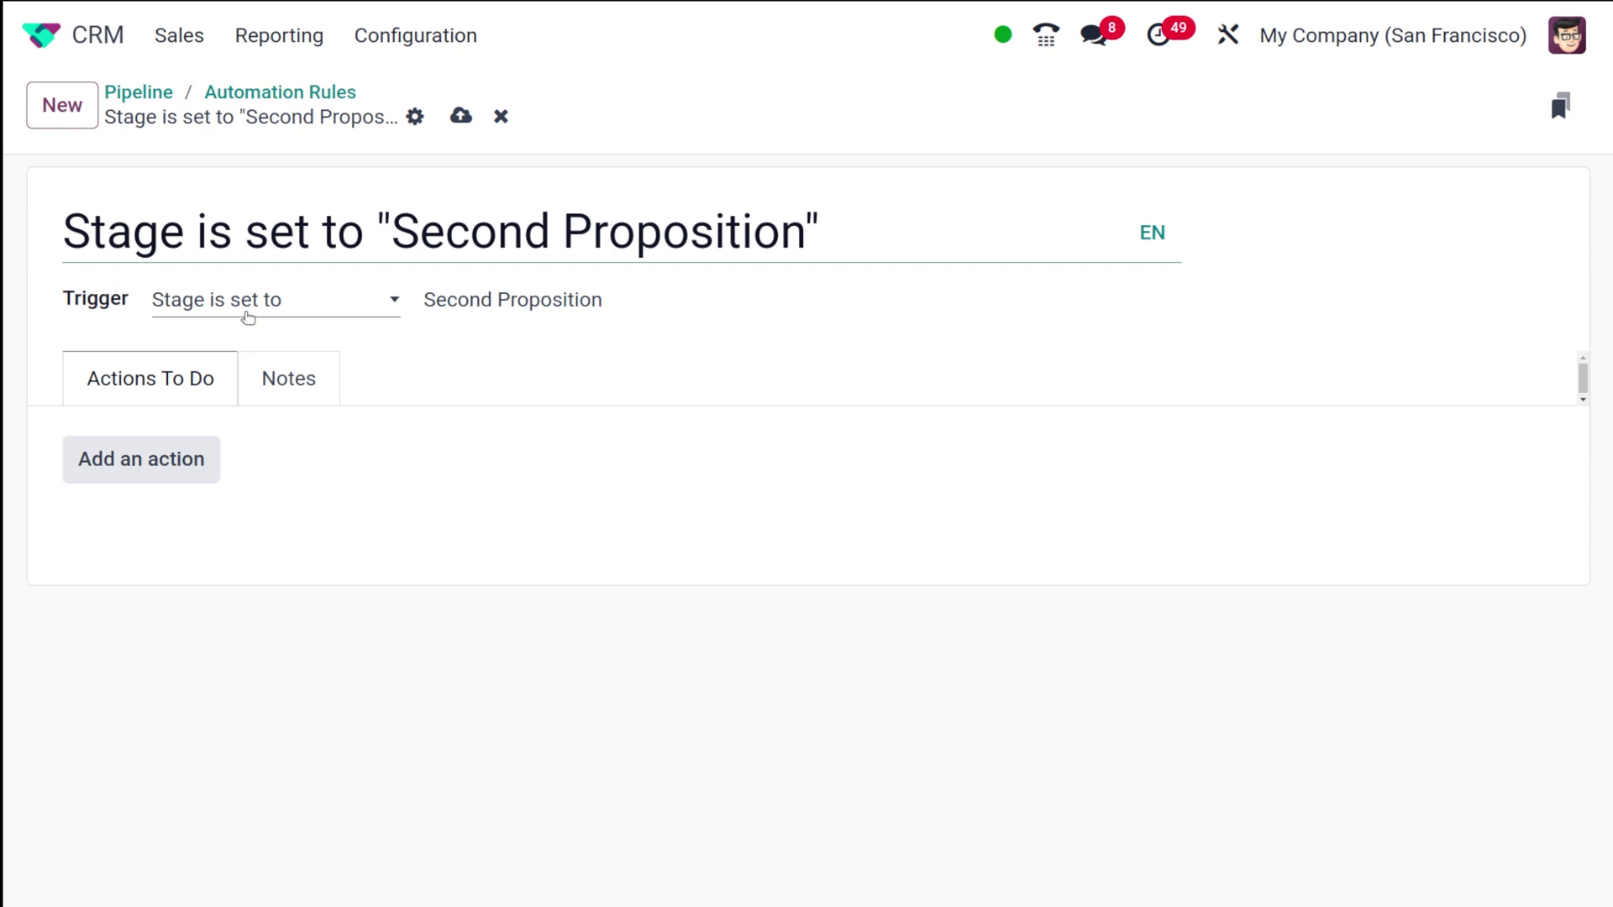
left_click(326, 305)
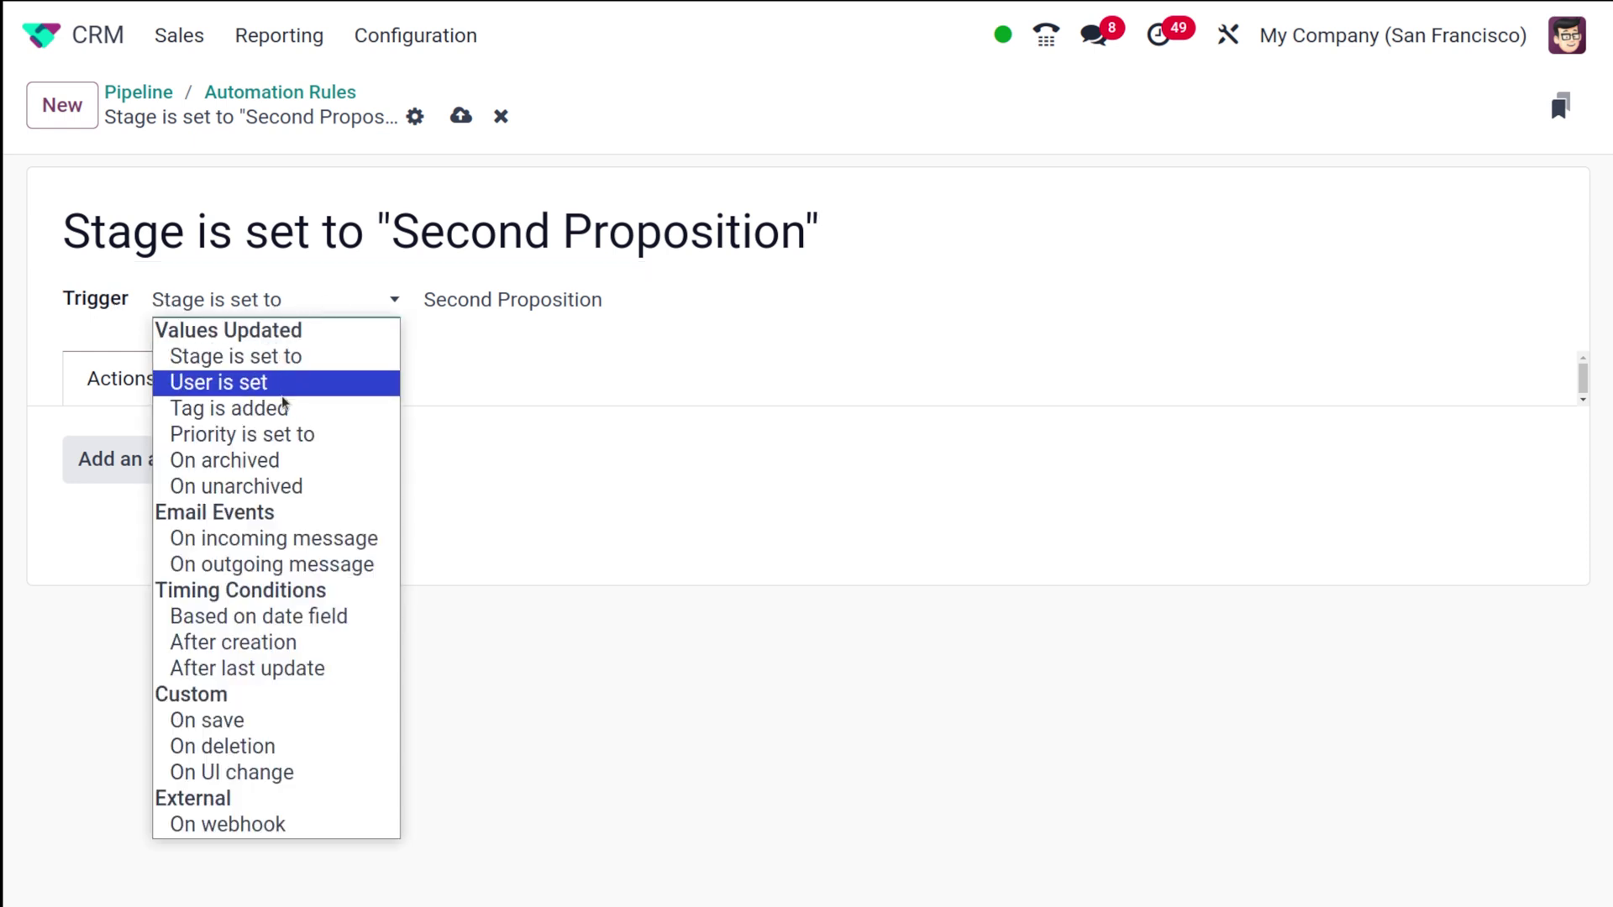
left_click(311, 361)
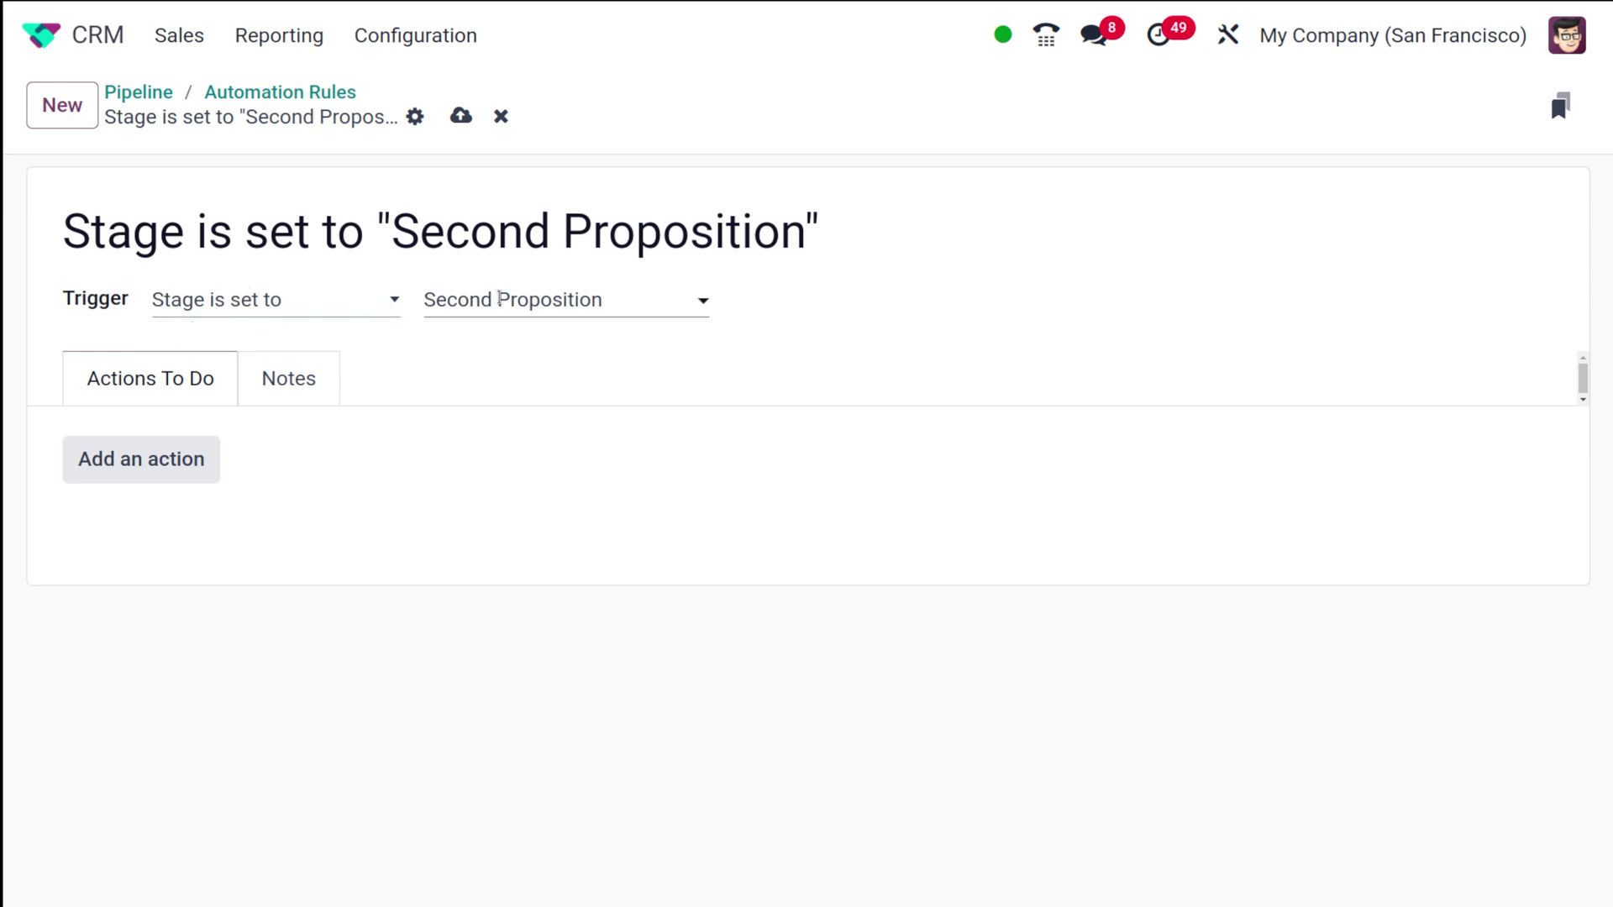
left_click(501, 301)
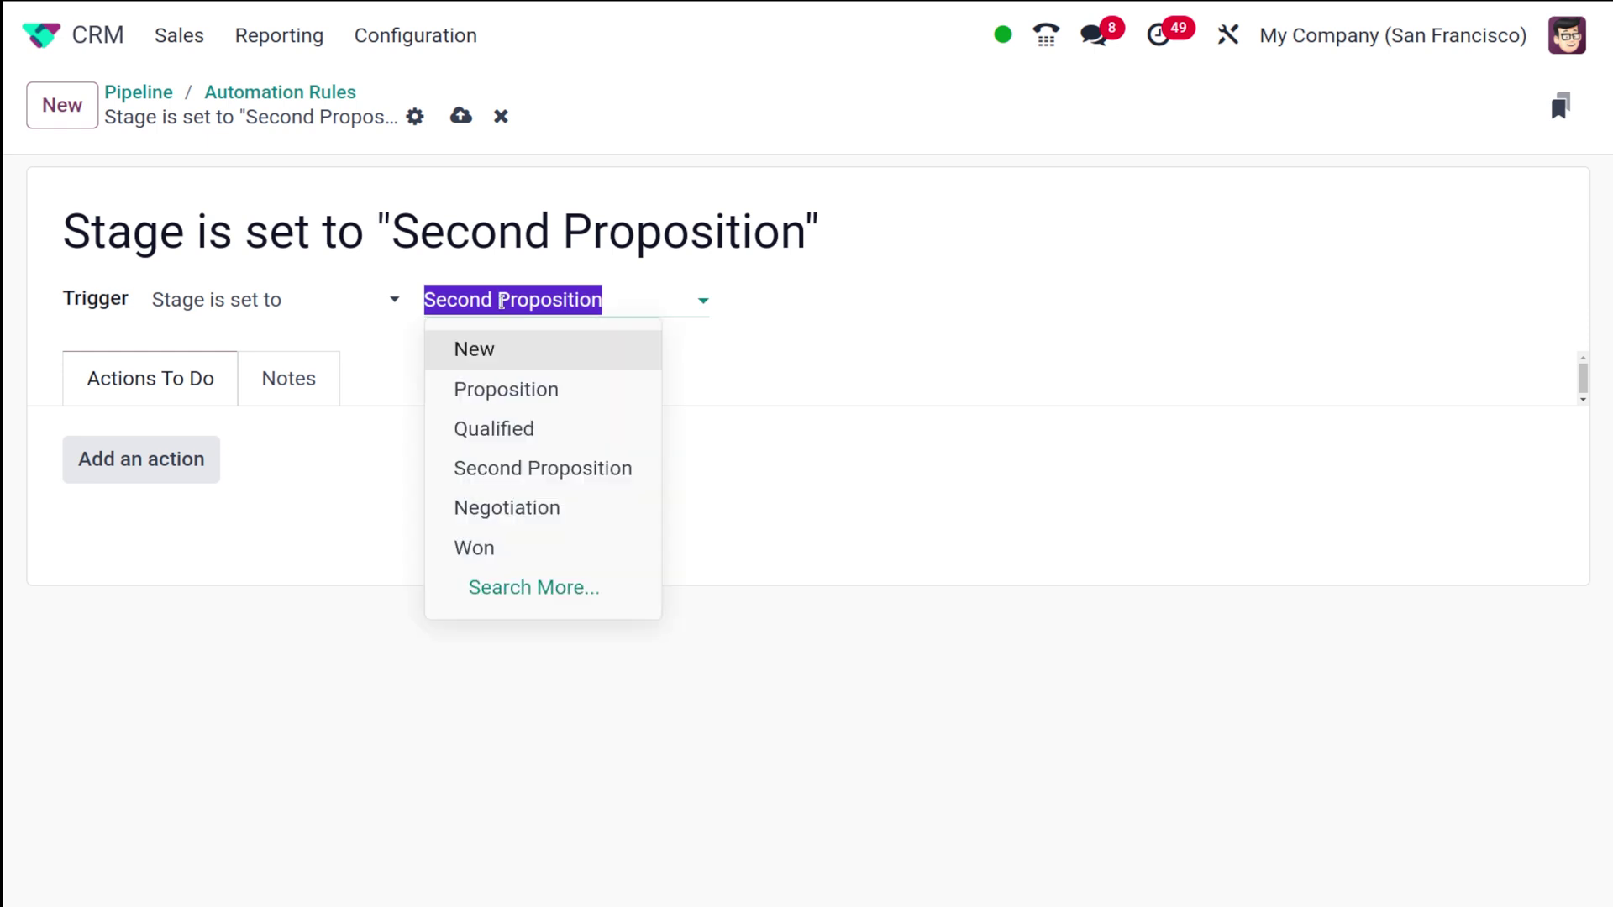
left_click(502, 301)
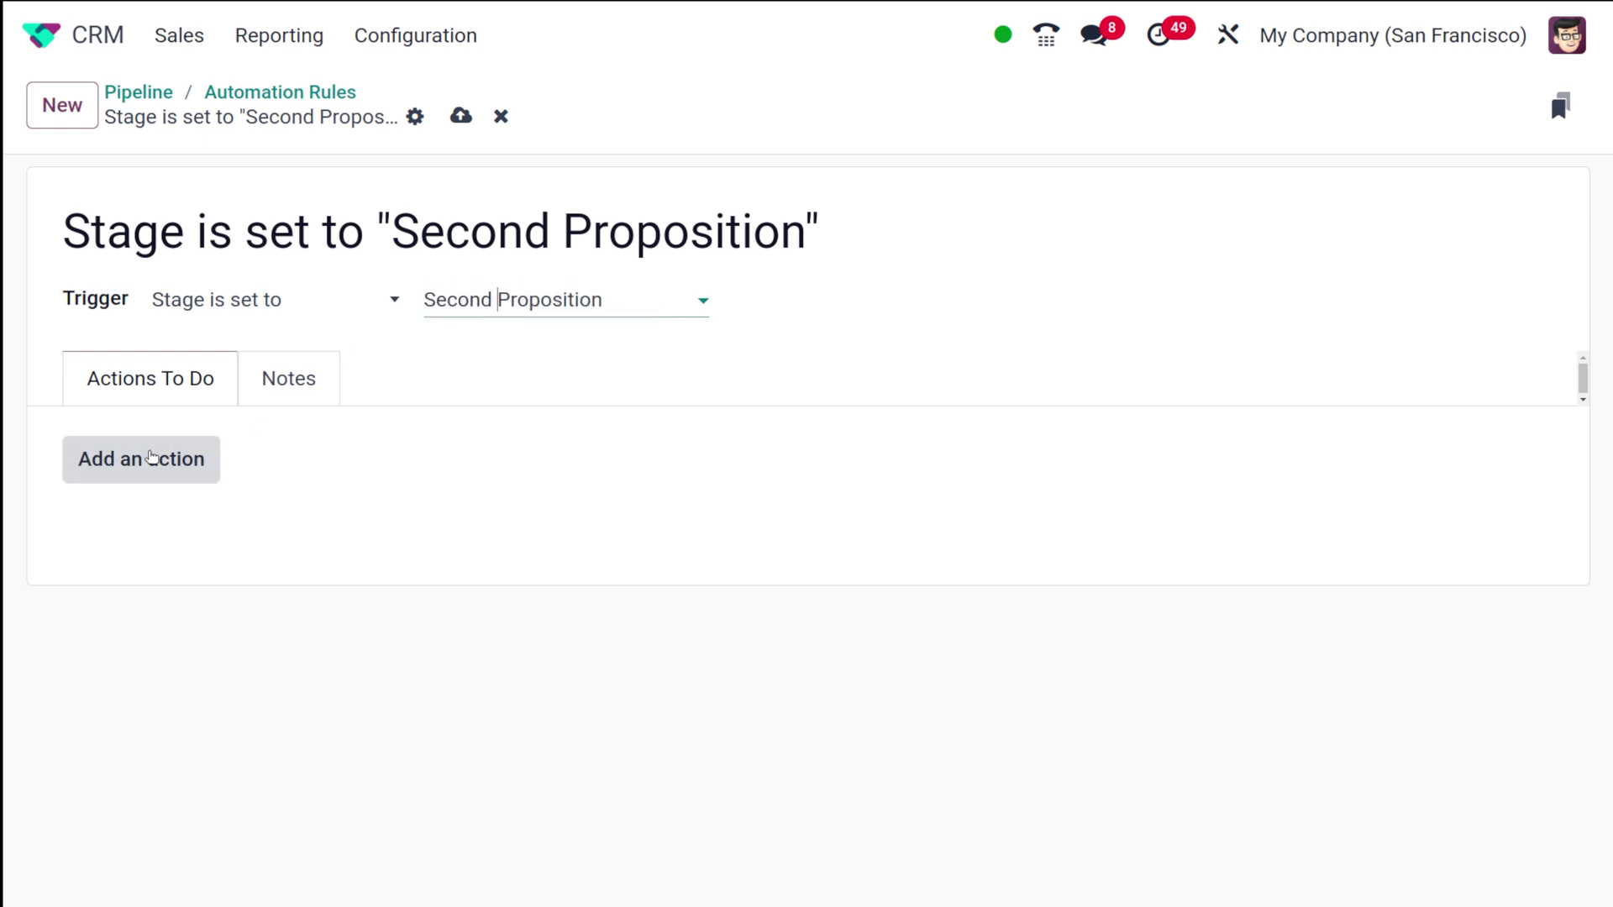
left_click(162, 468)
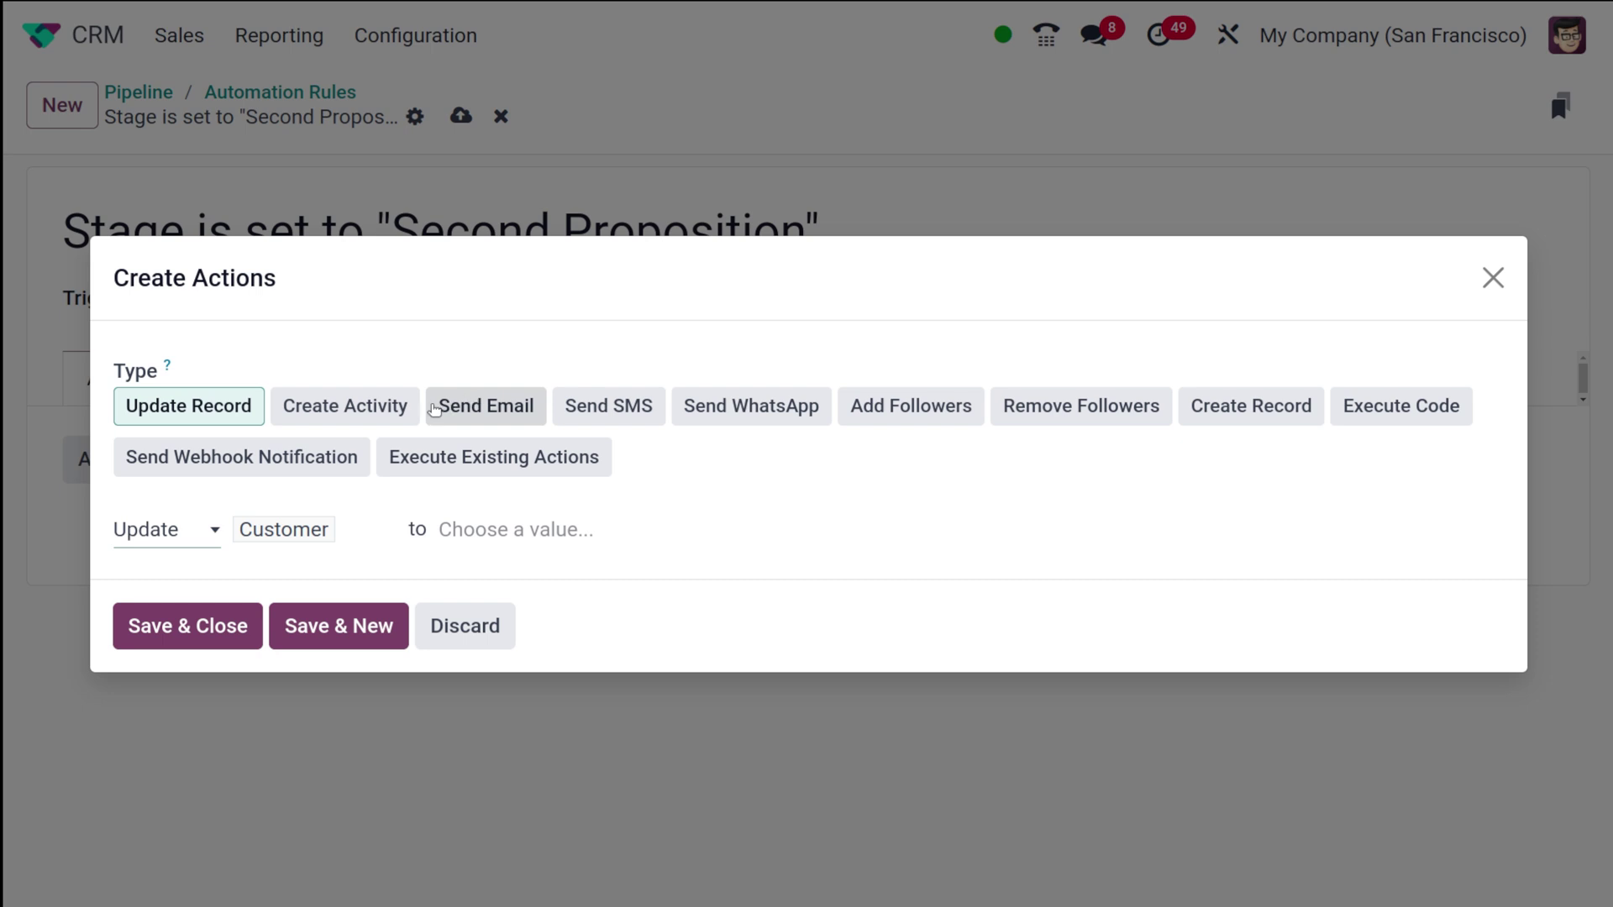
Step: Add a Send Email action using the Welcome Demo template, sent as a message
left_click(446, 410)
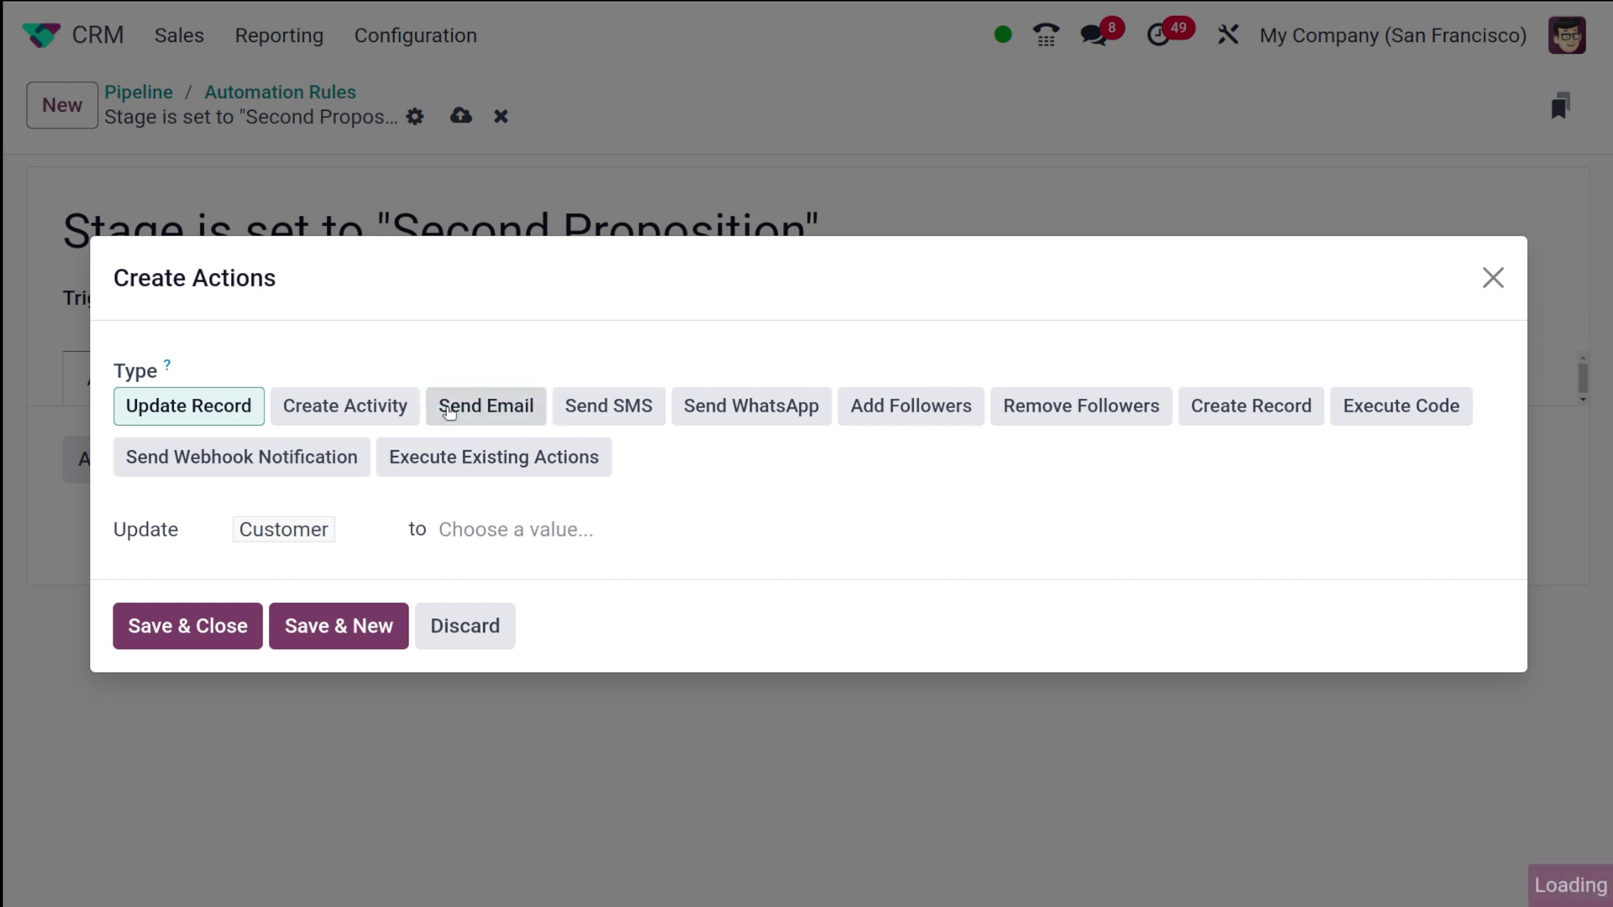
left_click(315, 458)
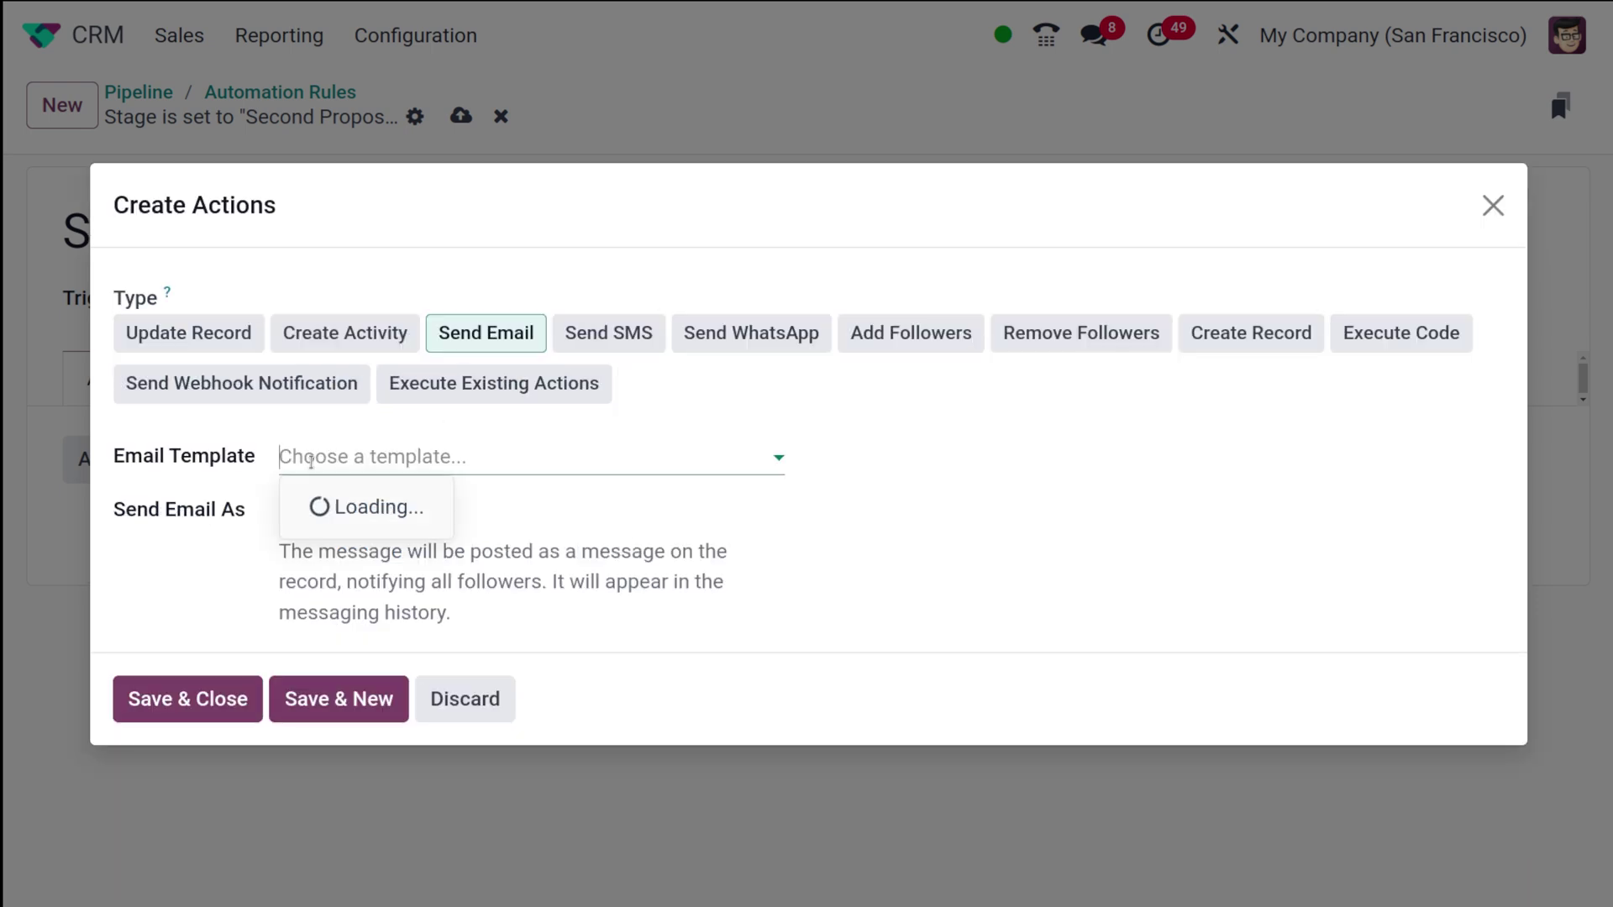
left_click(364, 507)
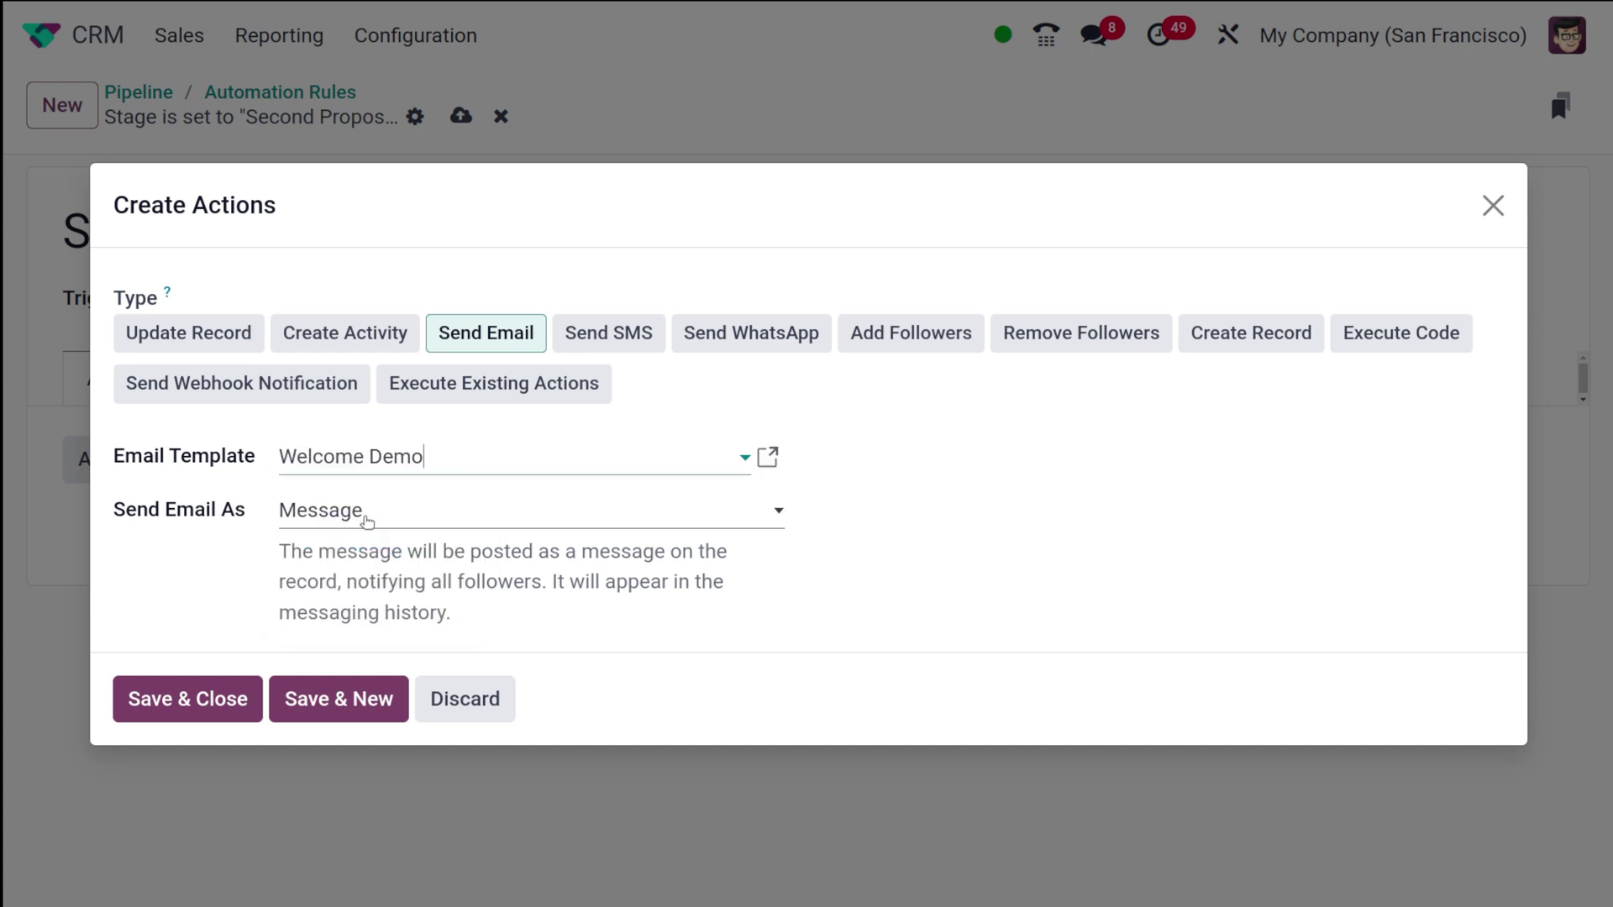
left_click(366, 519)
left_click(345, 572)
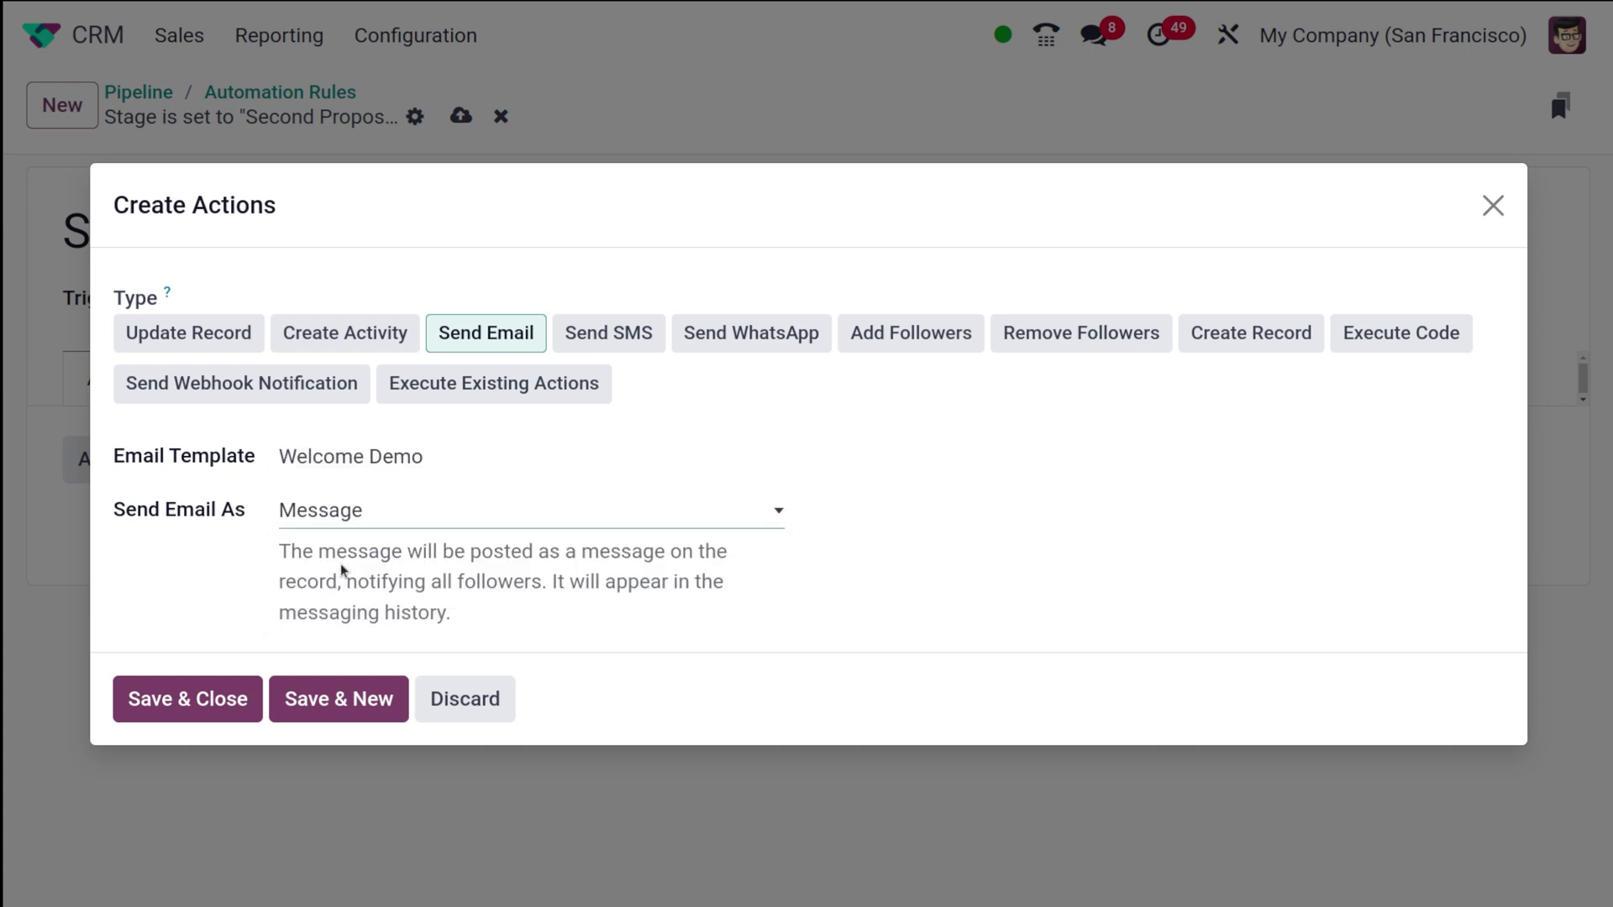
left_click(199, 703)
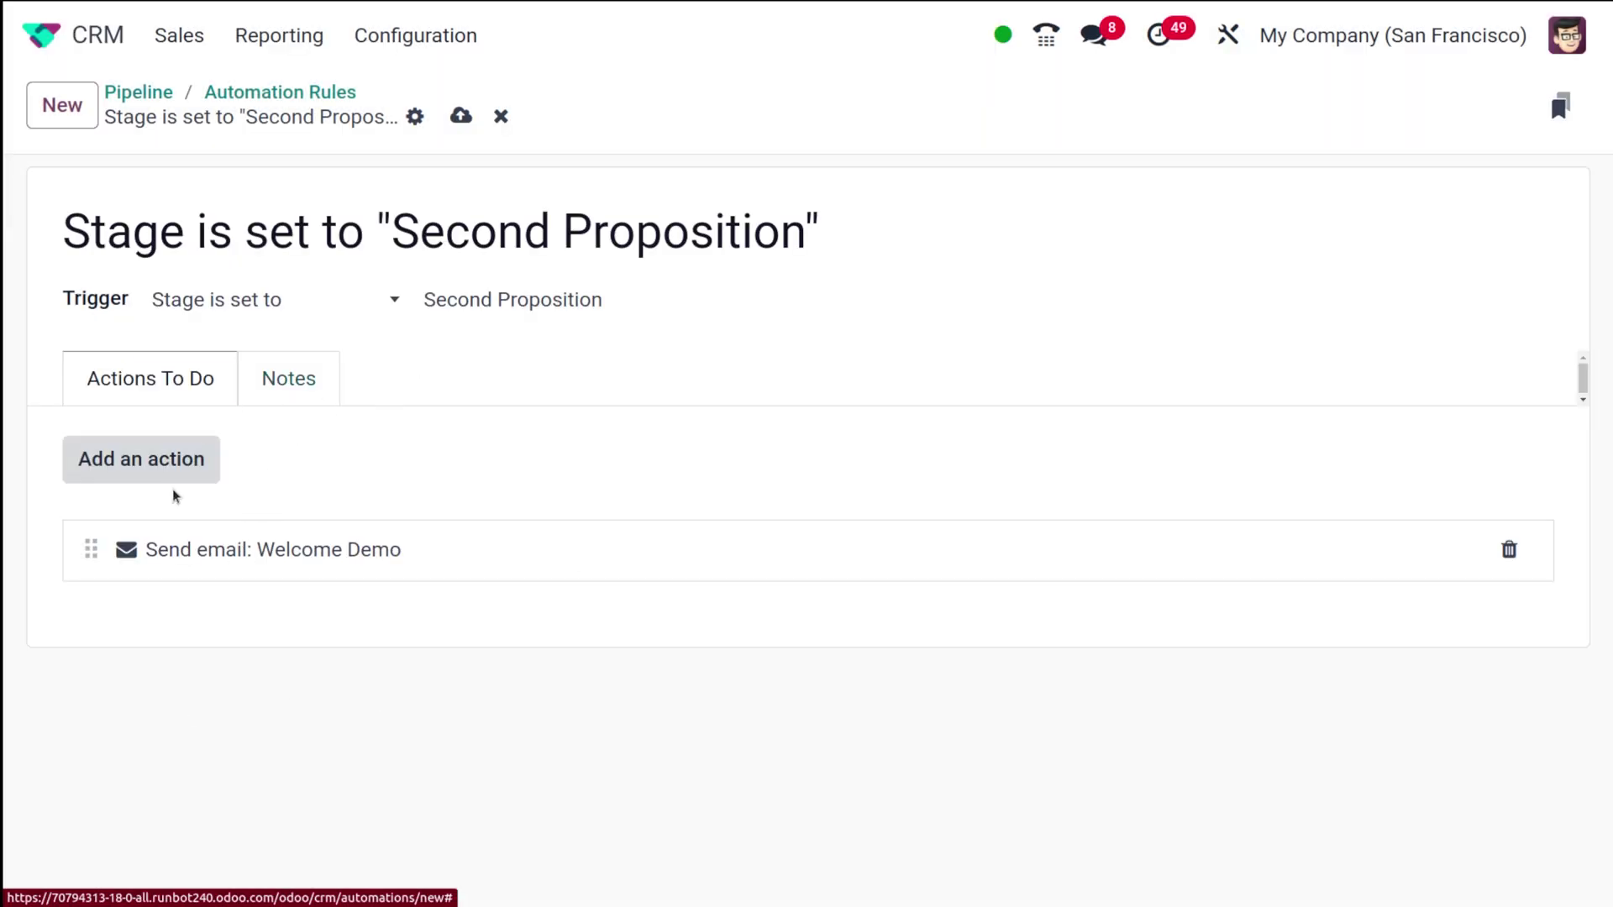
Step: Discard the Second Proposition rule draft after the Invalid Operation error blocks saving
left_click(459, 122)
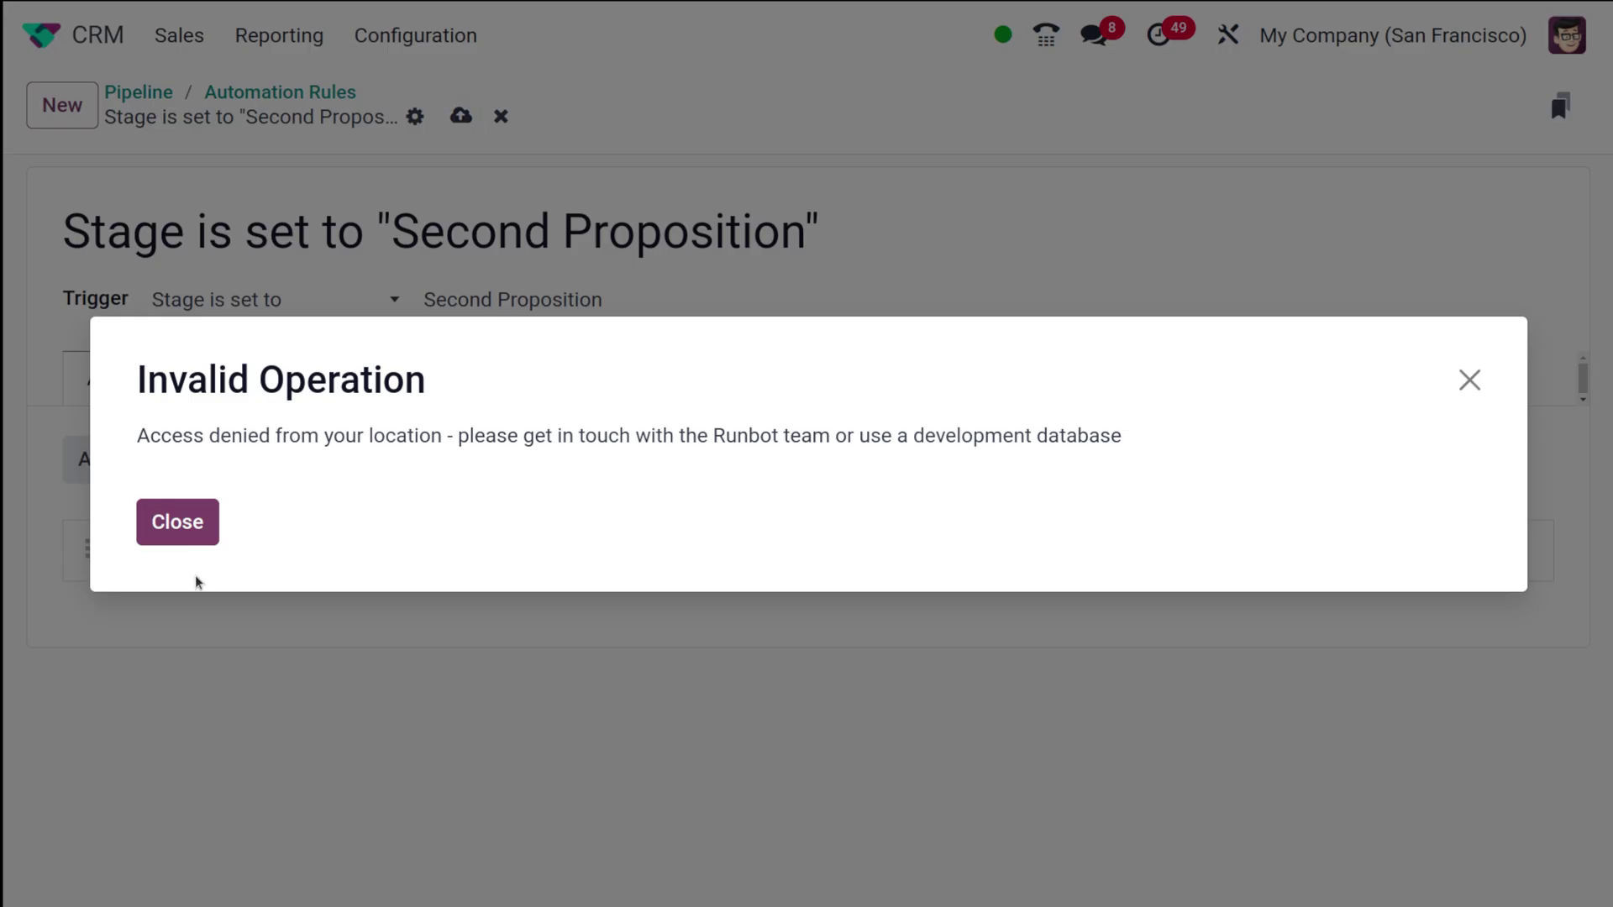
left_click(210, 508)
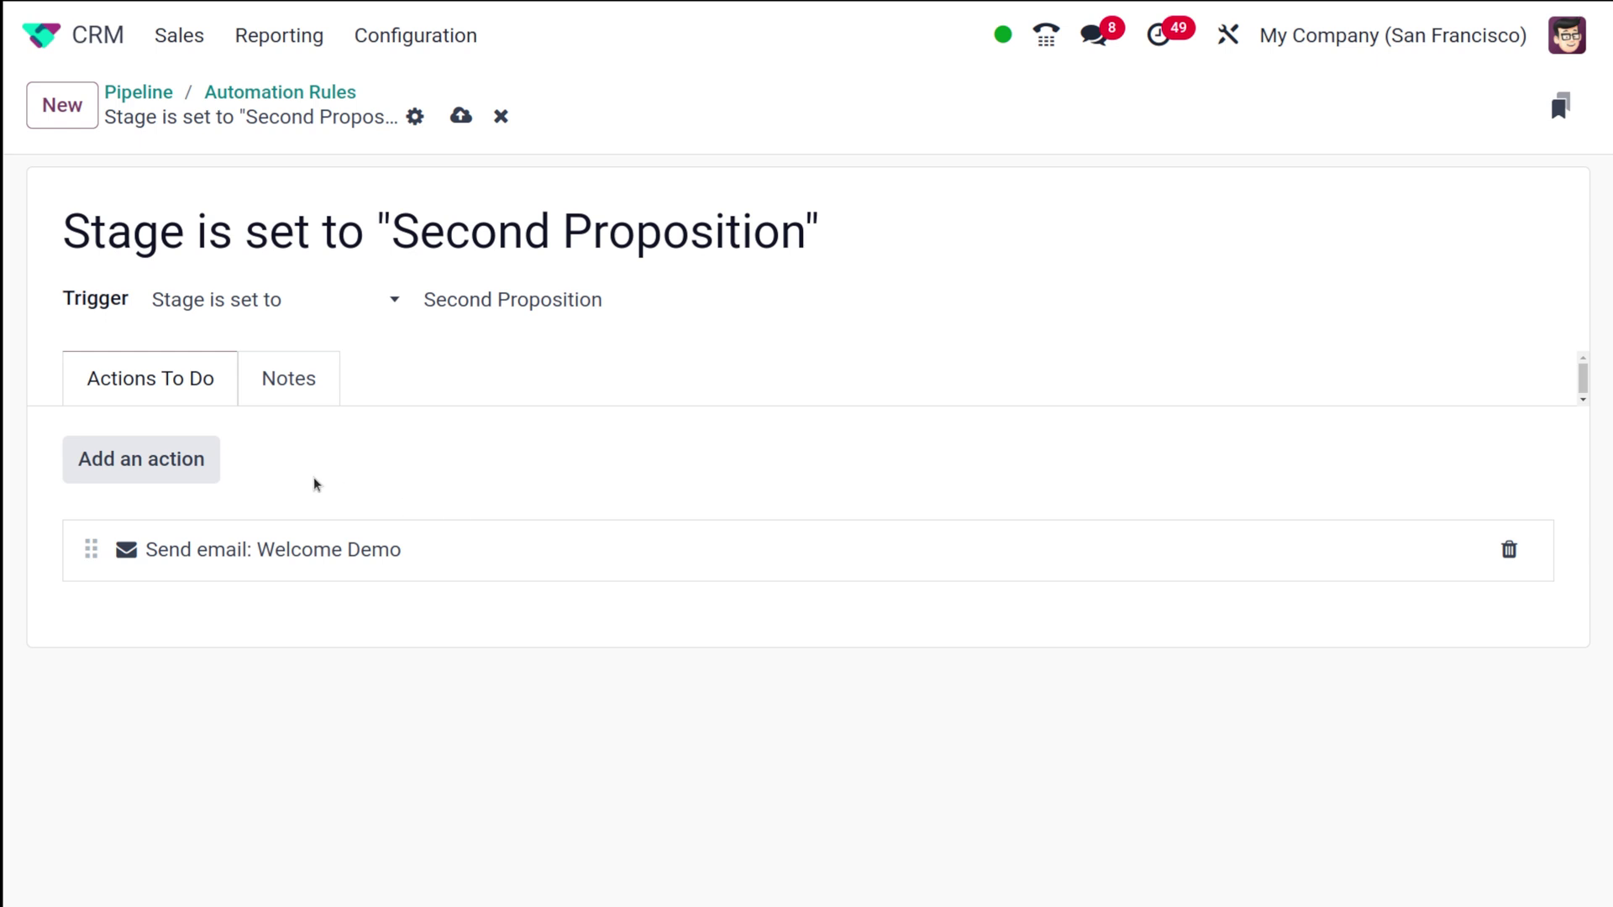
left_click(501, 116)
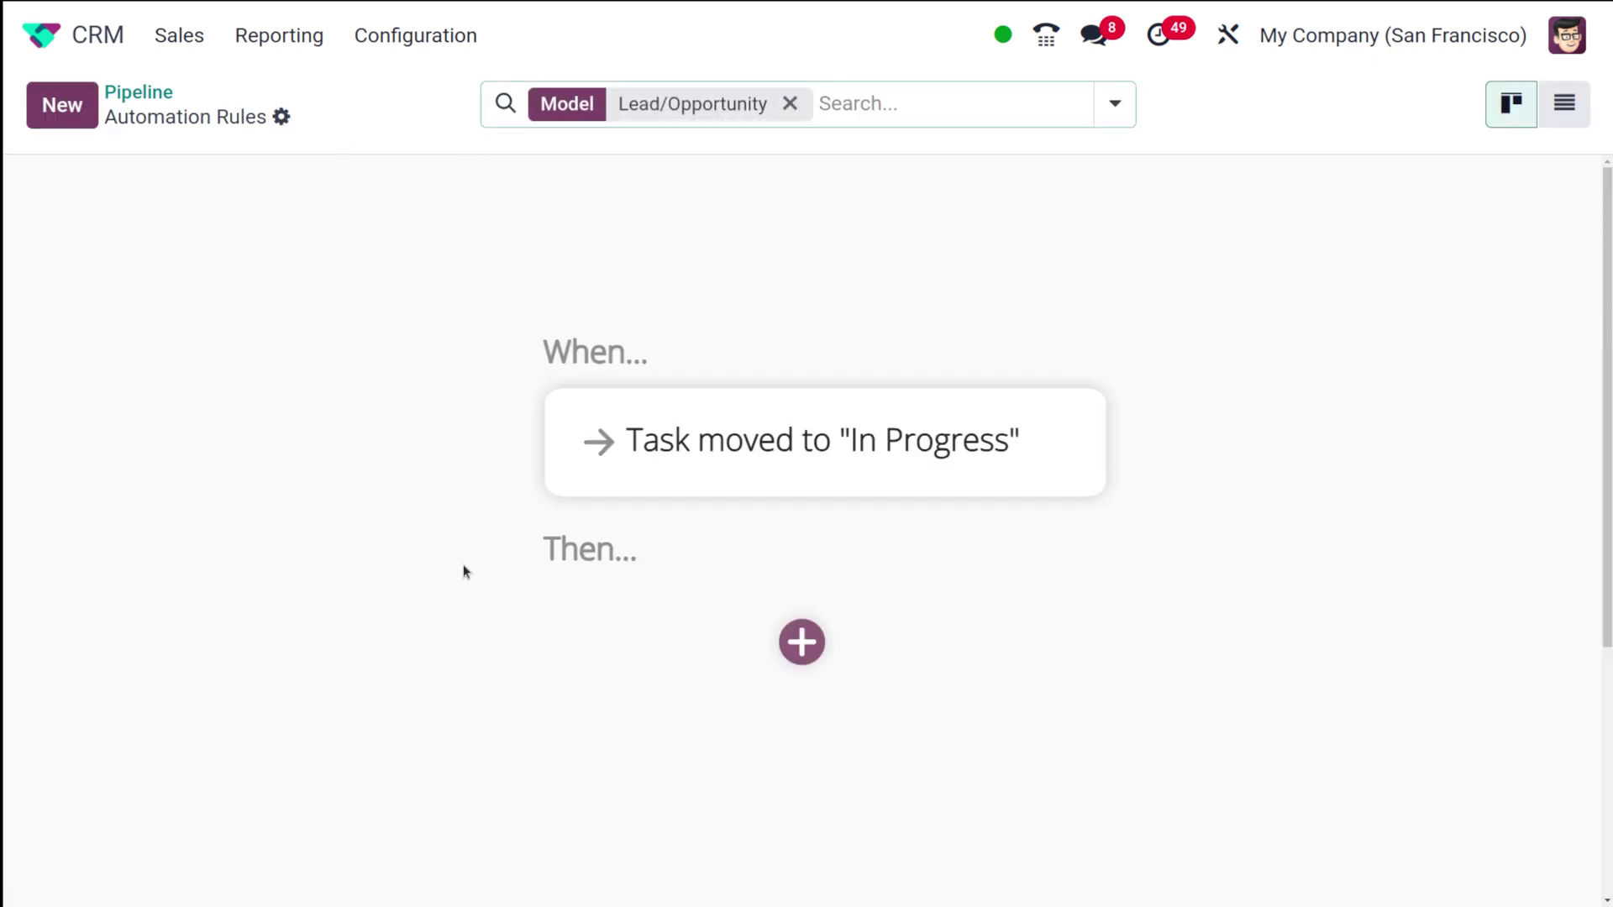
scroll(463, 570, "down", 5)
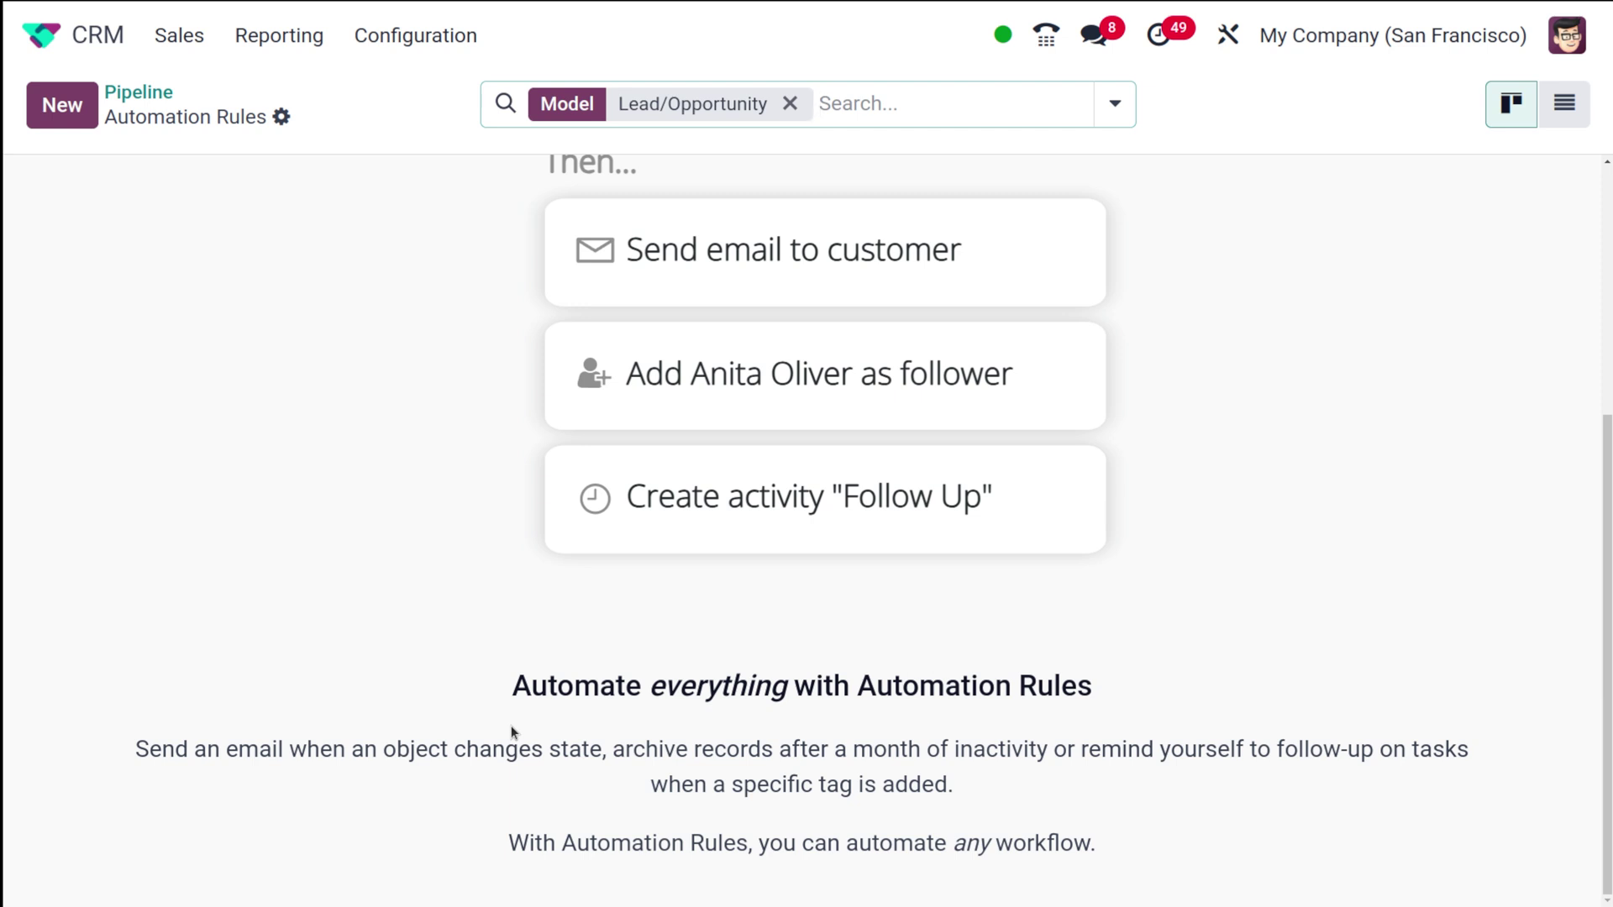
Step: Return to the Pipeline kanban and bring the Second Proposition column into view
left_click(141, 91)
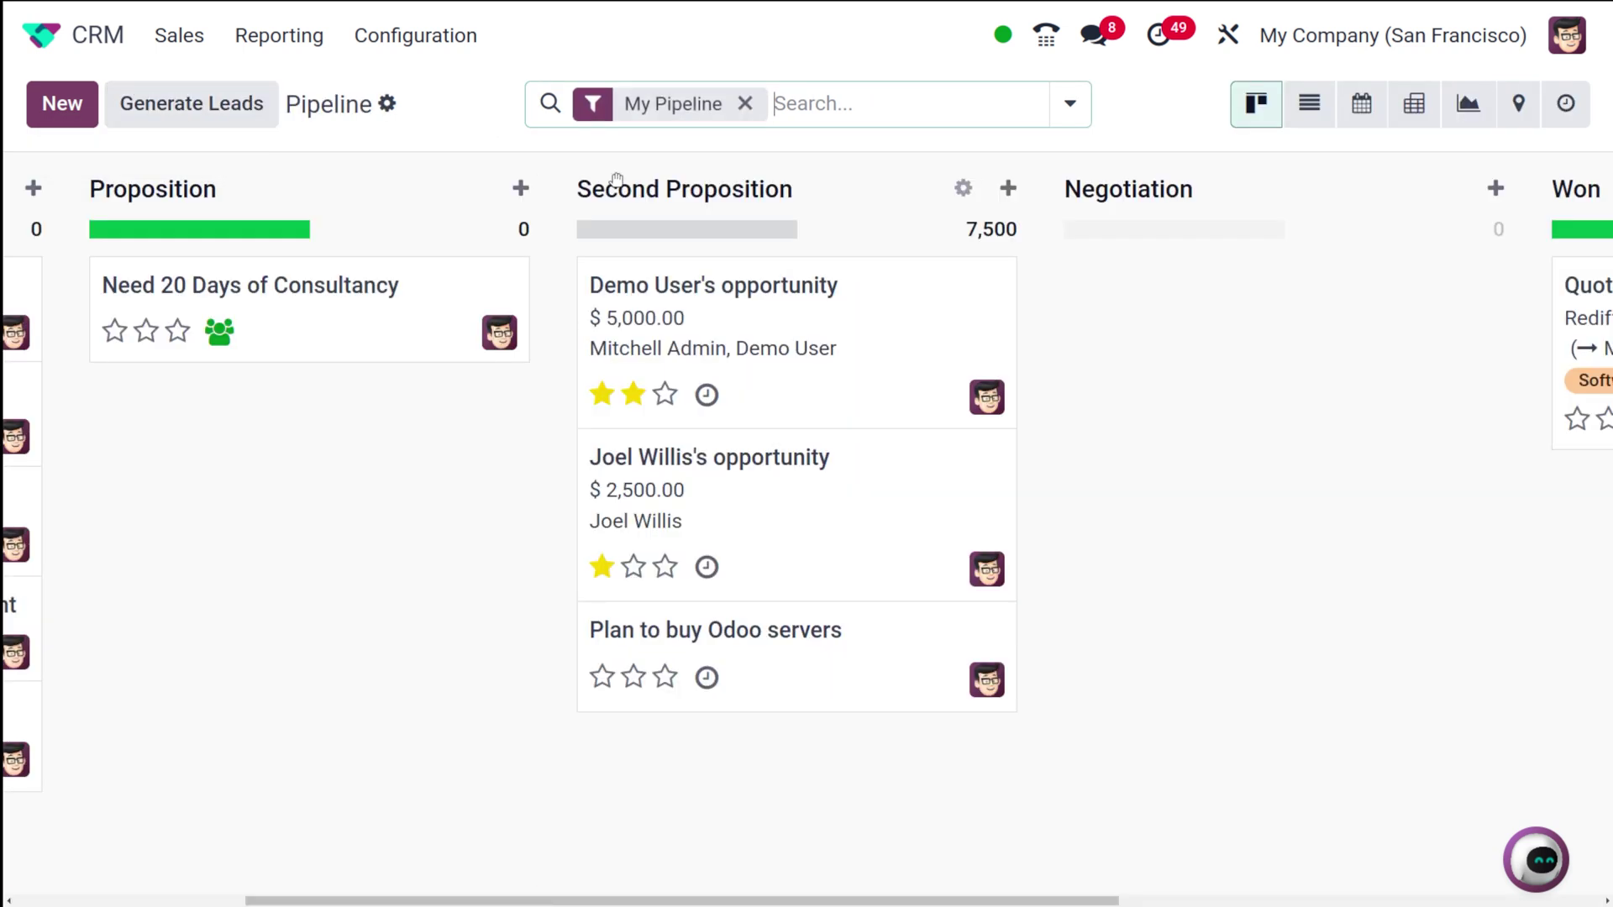
mouse_move(781, 223)
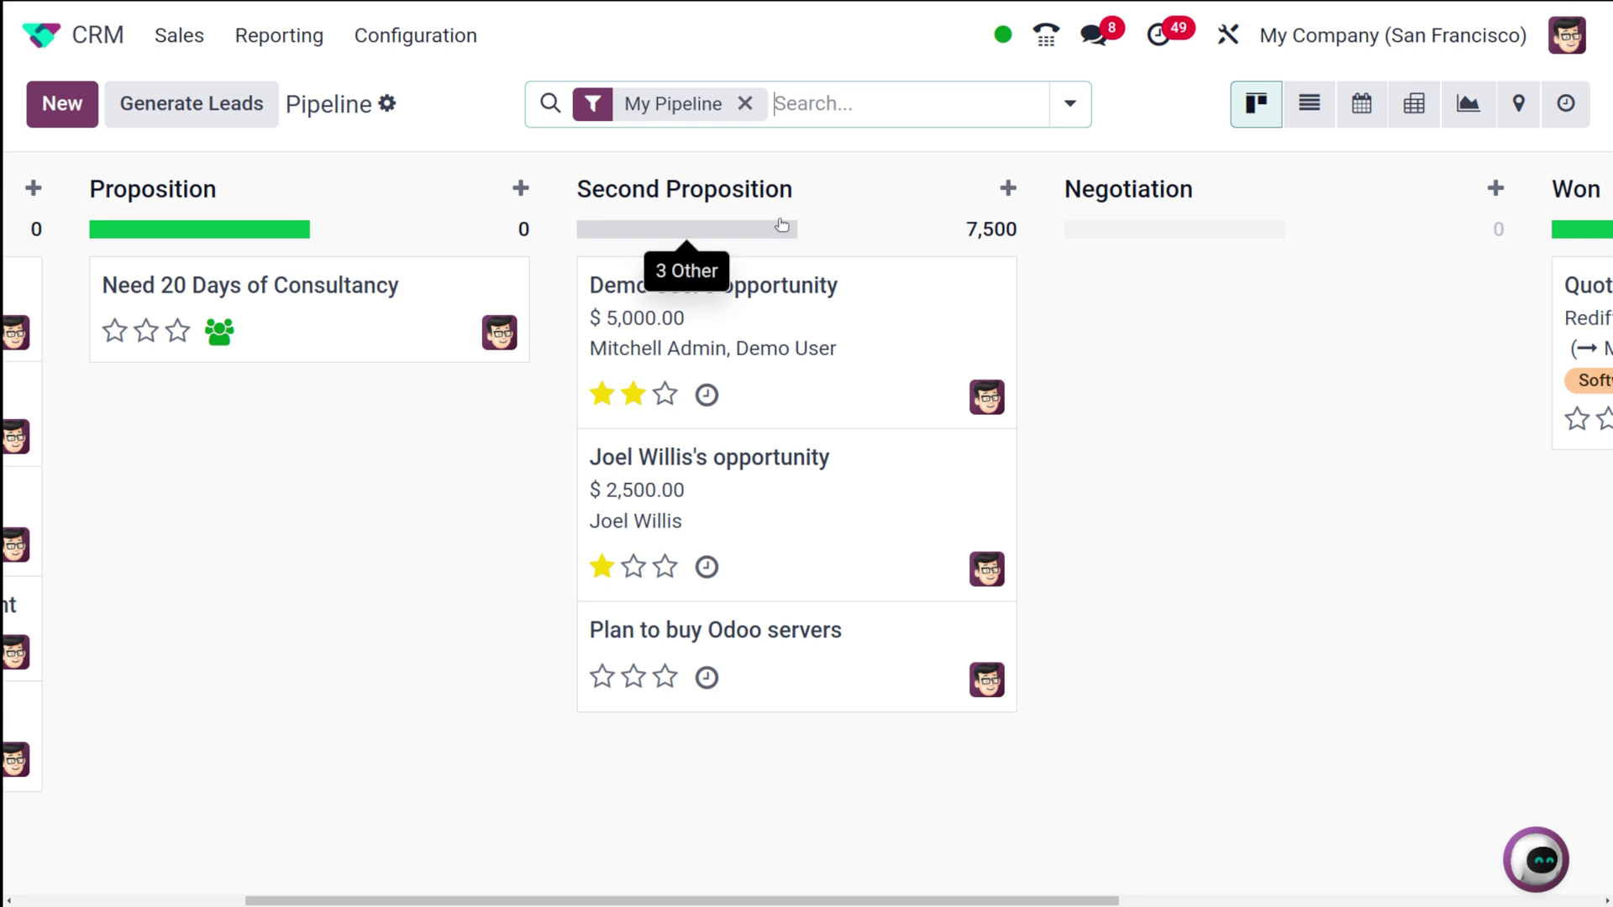
scroll(433, 422, "left", 5)
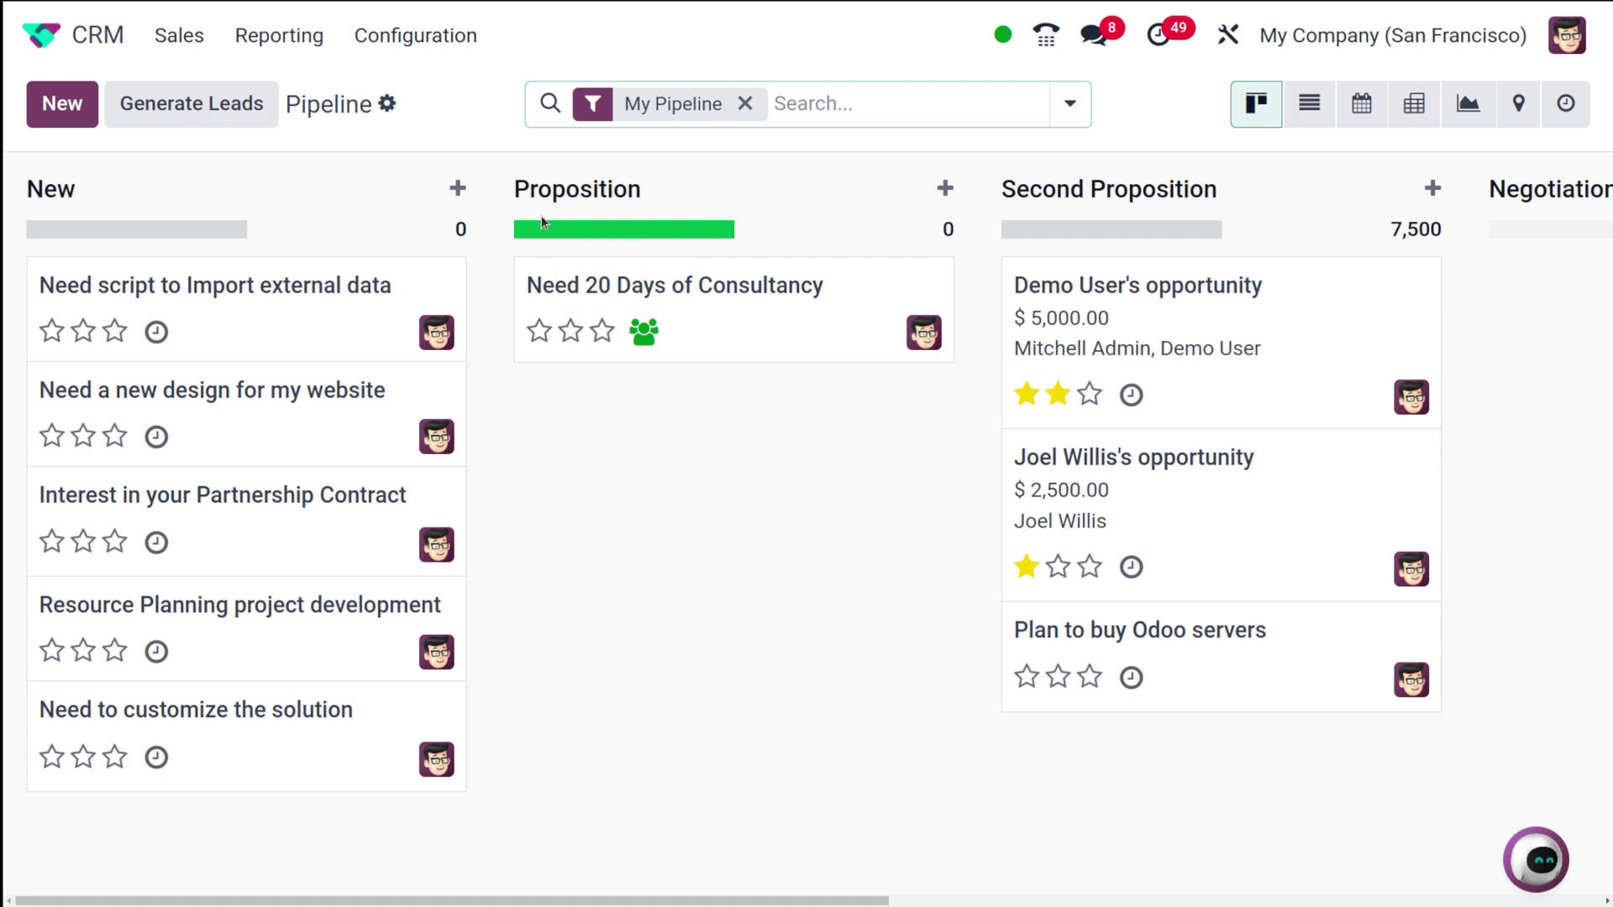
scroll(684, 245, "right", 5)
scroll(1017, 333, "left", 5)
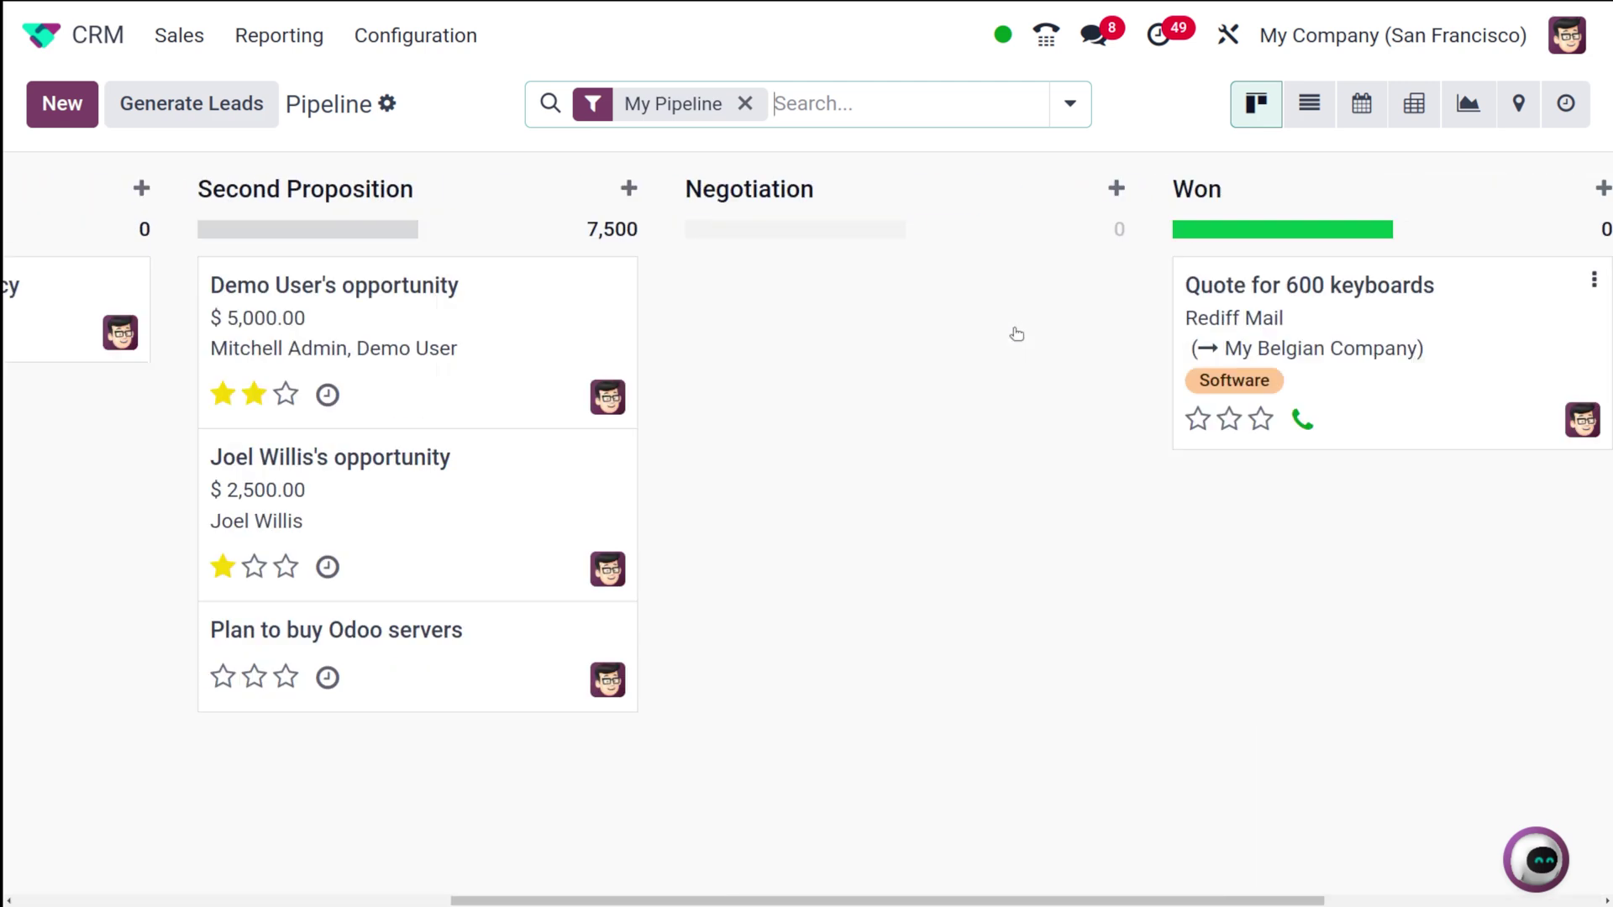
scroll(1016, 335, "right", 3)
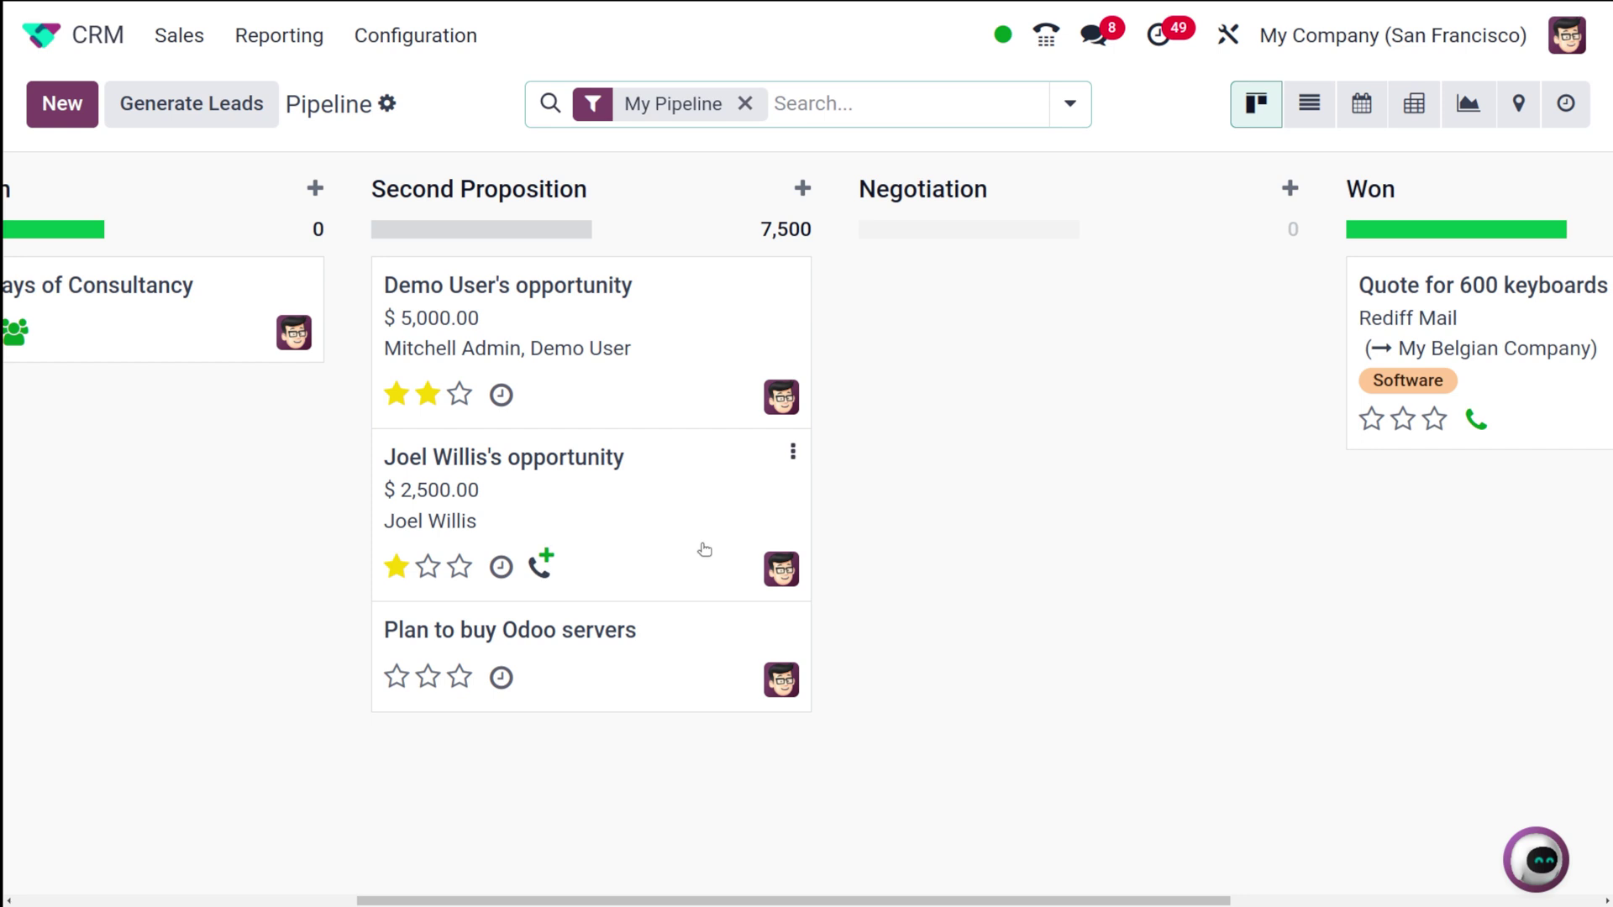
Step: Schedule a To-Do activity due 11/12/2024 on Demo User's opportunity
left_click(502, 395)
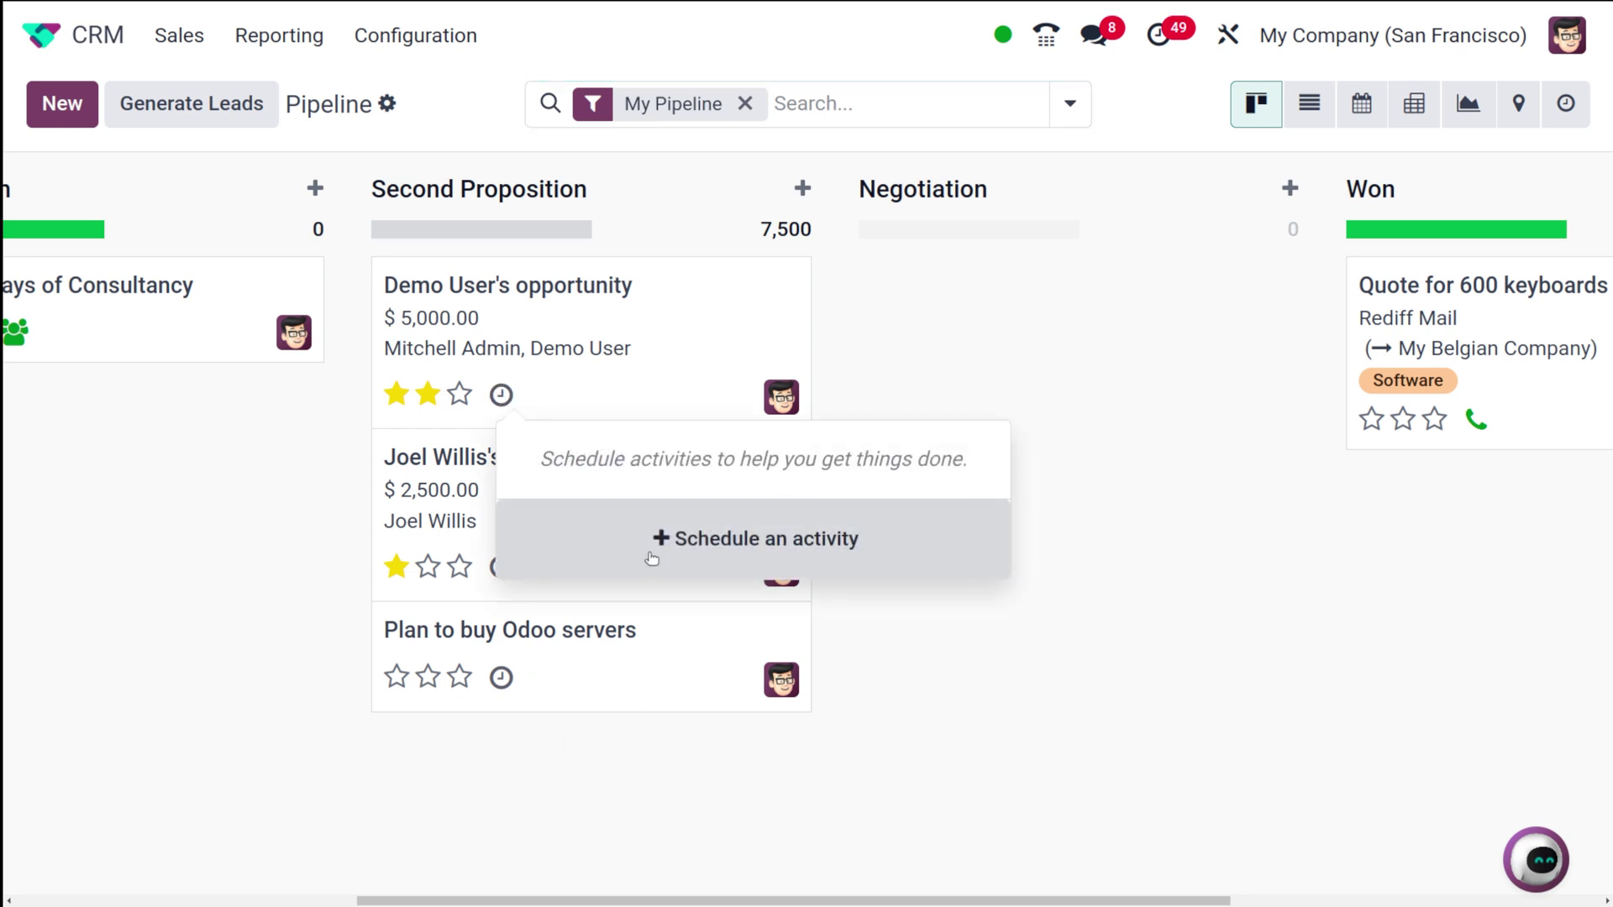
left_click(688, 537)
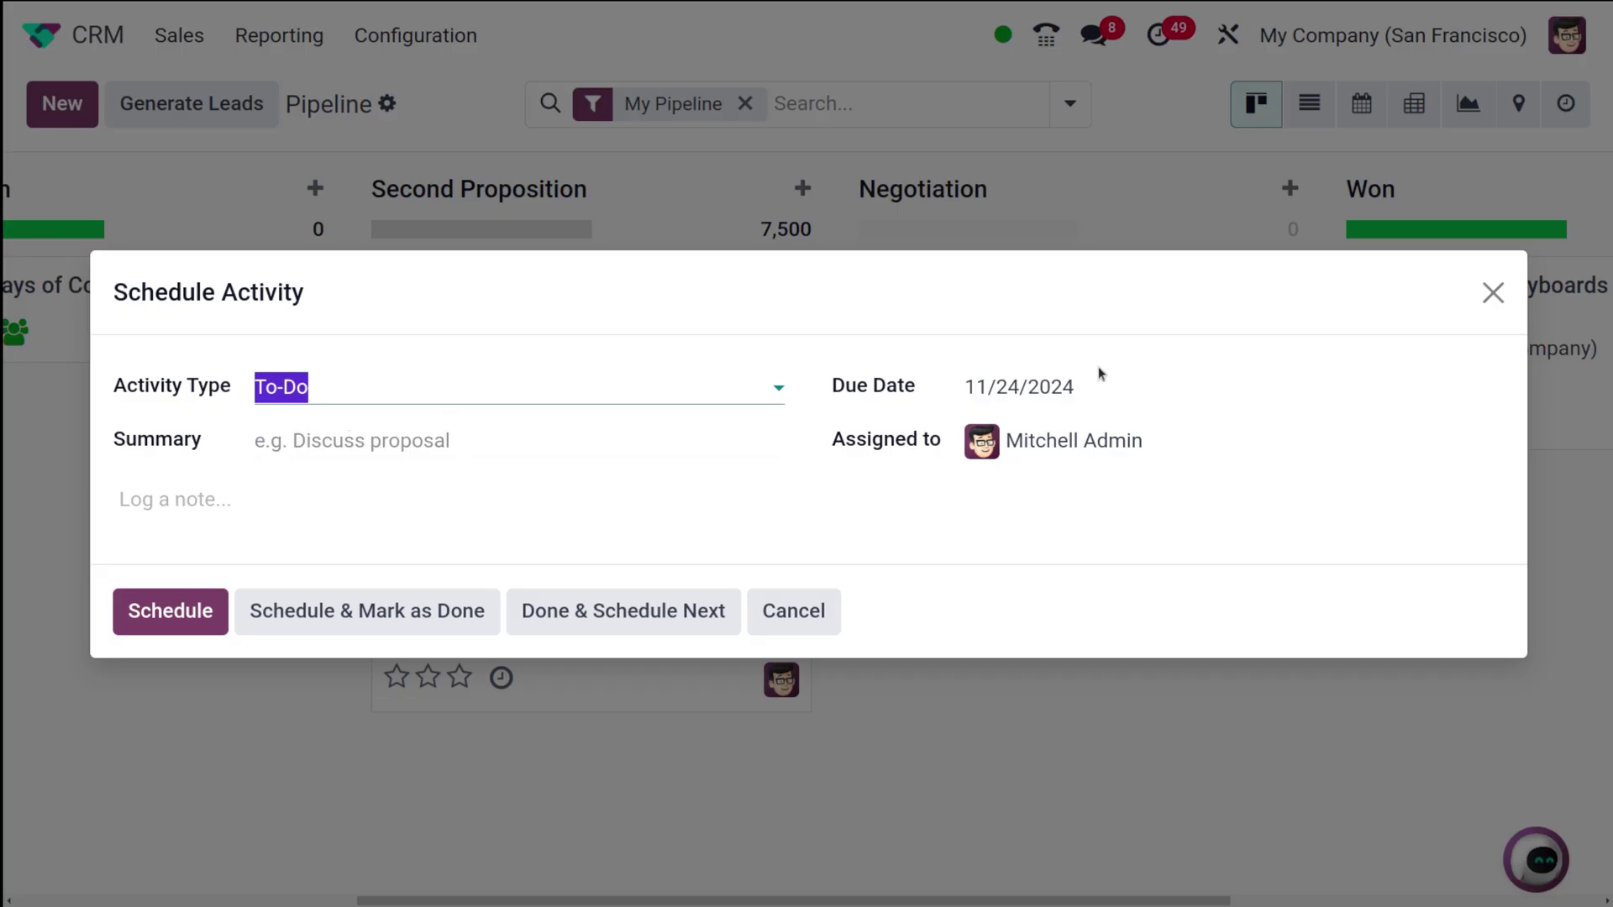
left_click(1117, 385)
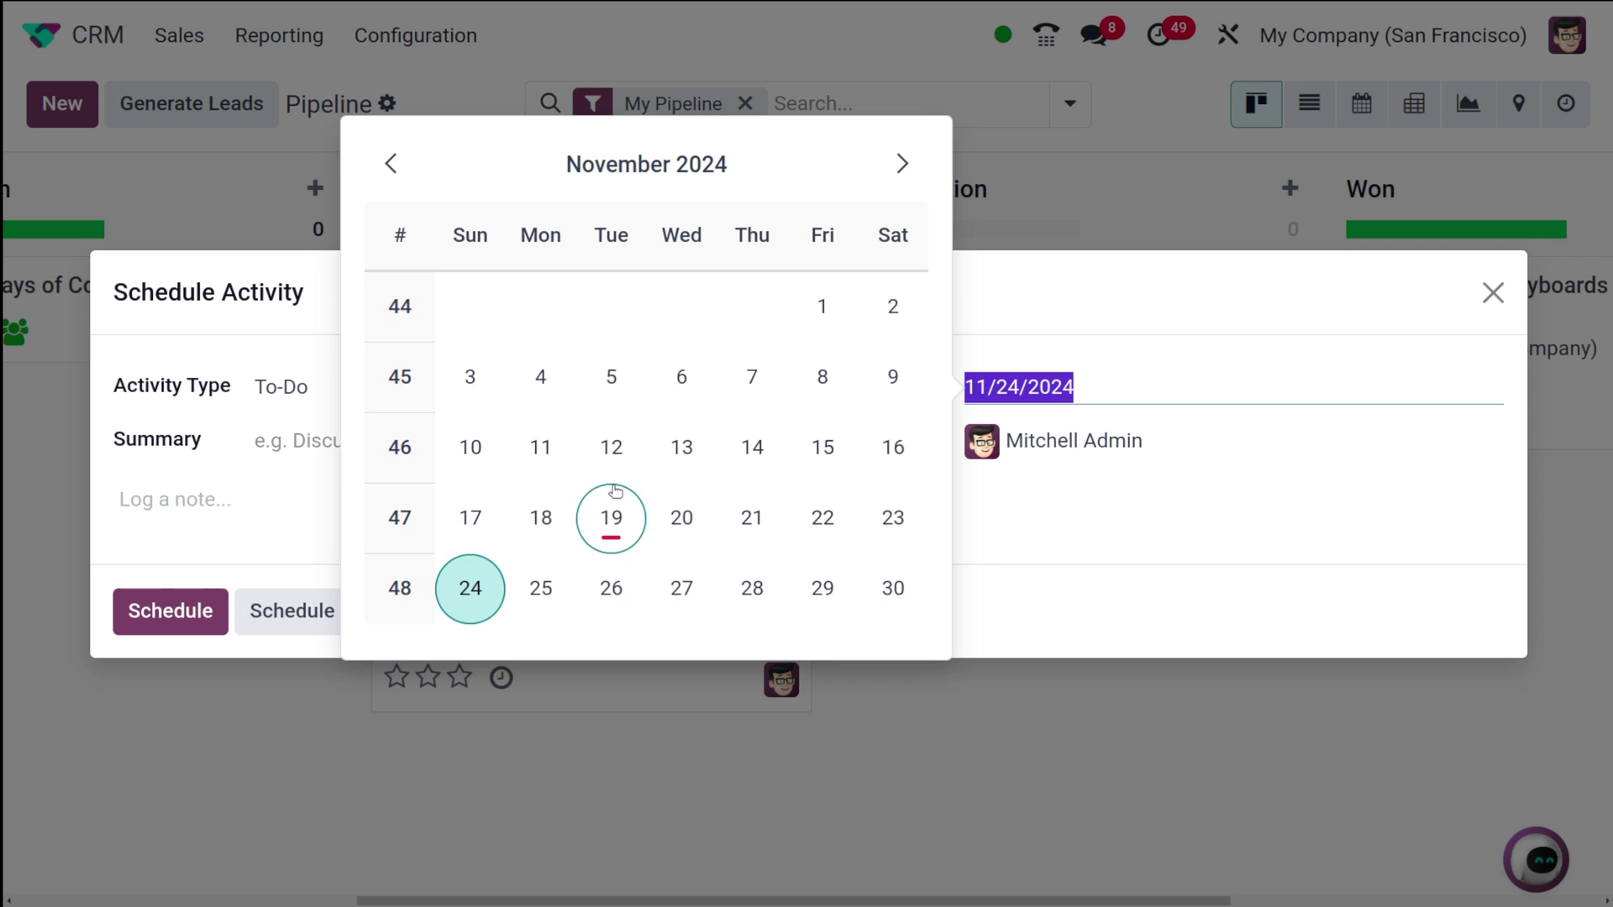
left_click(610, 451)
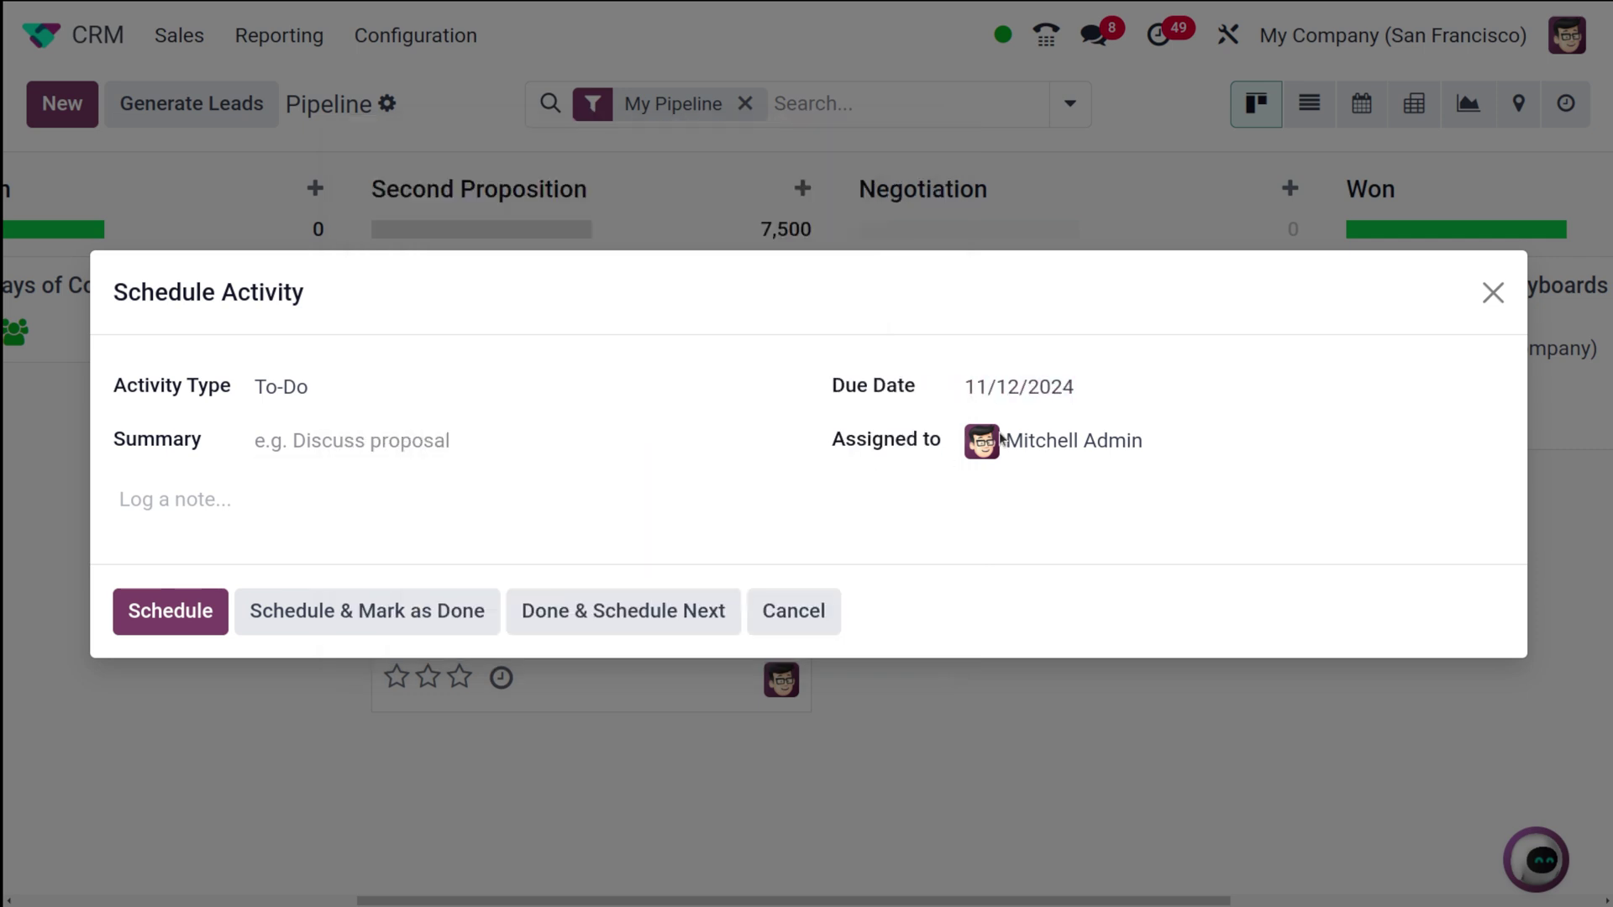
left_click(204, 617)
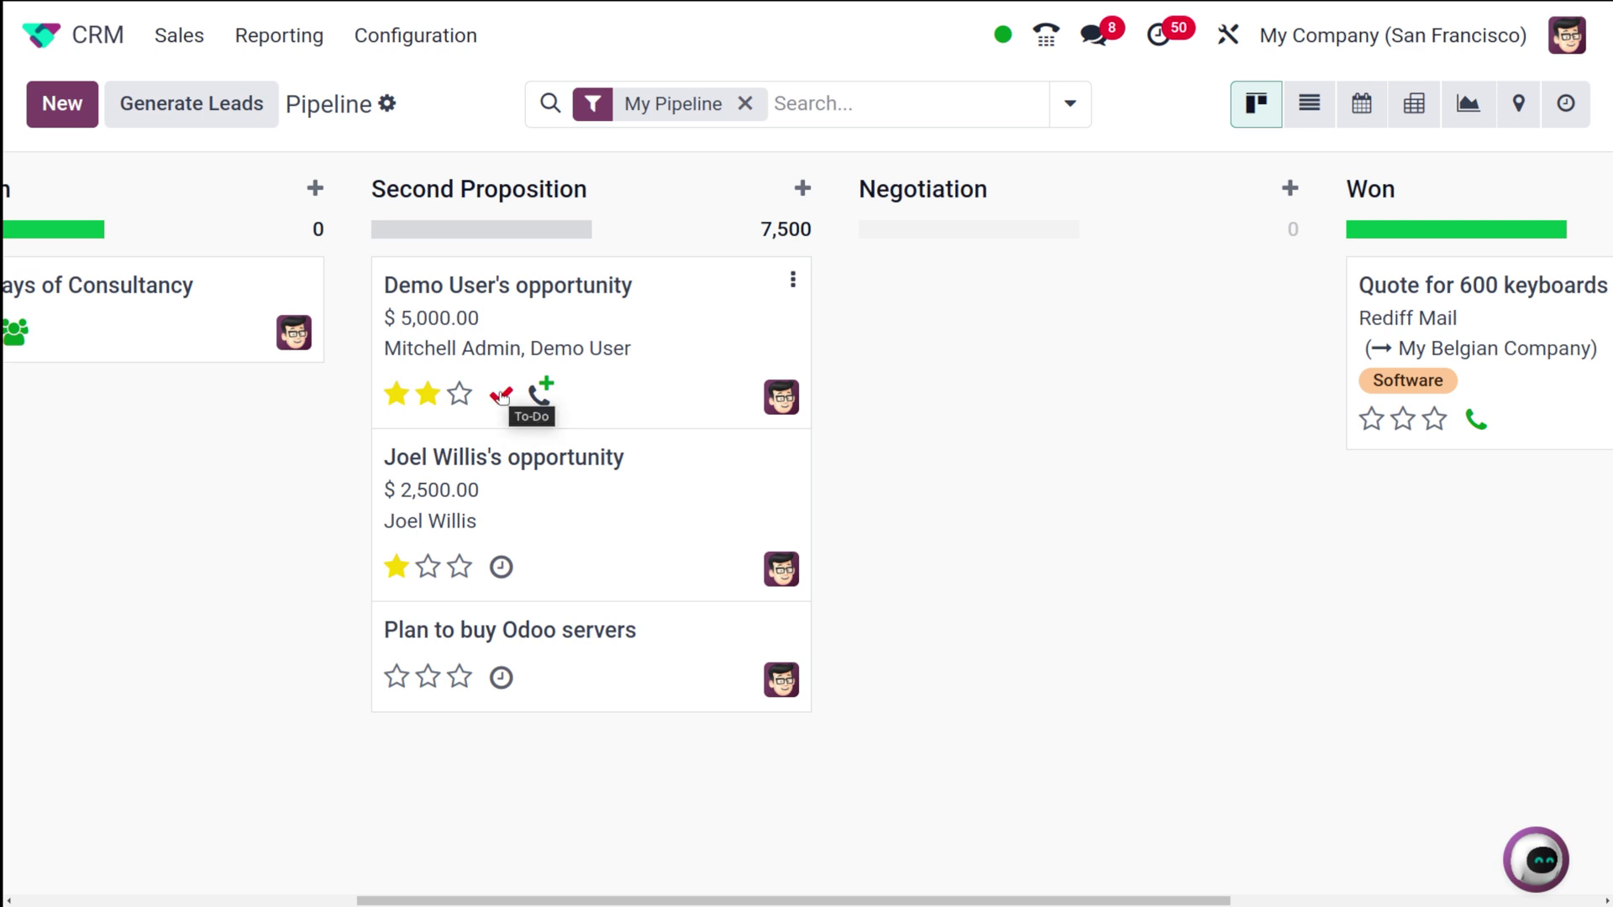
Step: Schedule a To-Do activity due 11/19/2024 on Joel Willis's opportunity
left_click(501, 567)
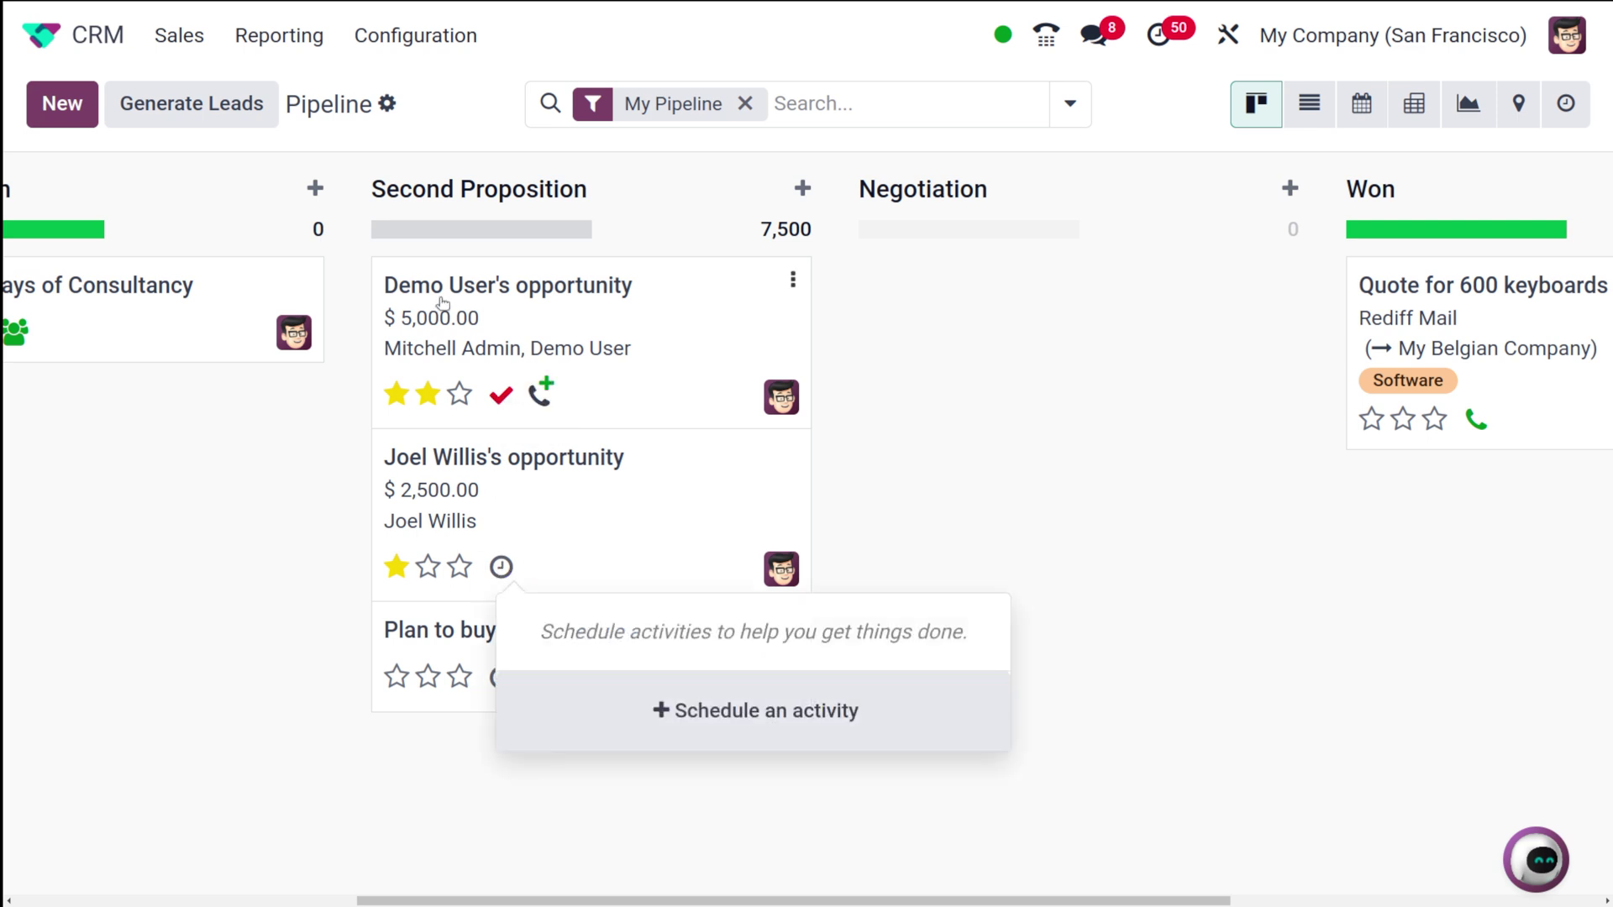
left_click(643, 744)
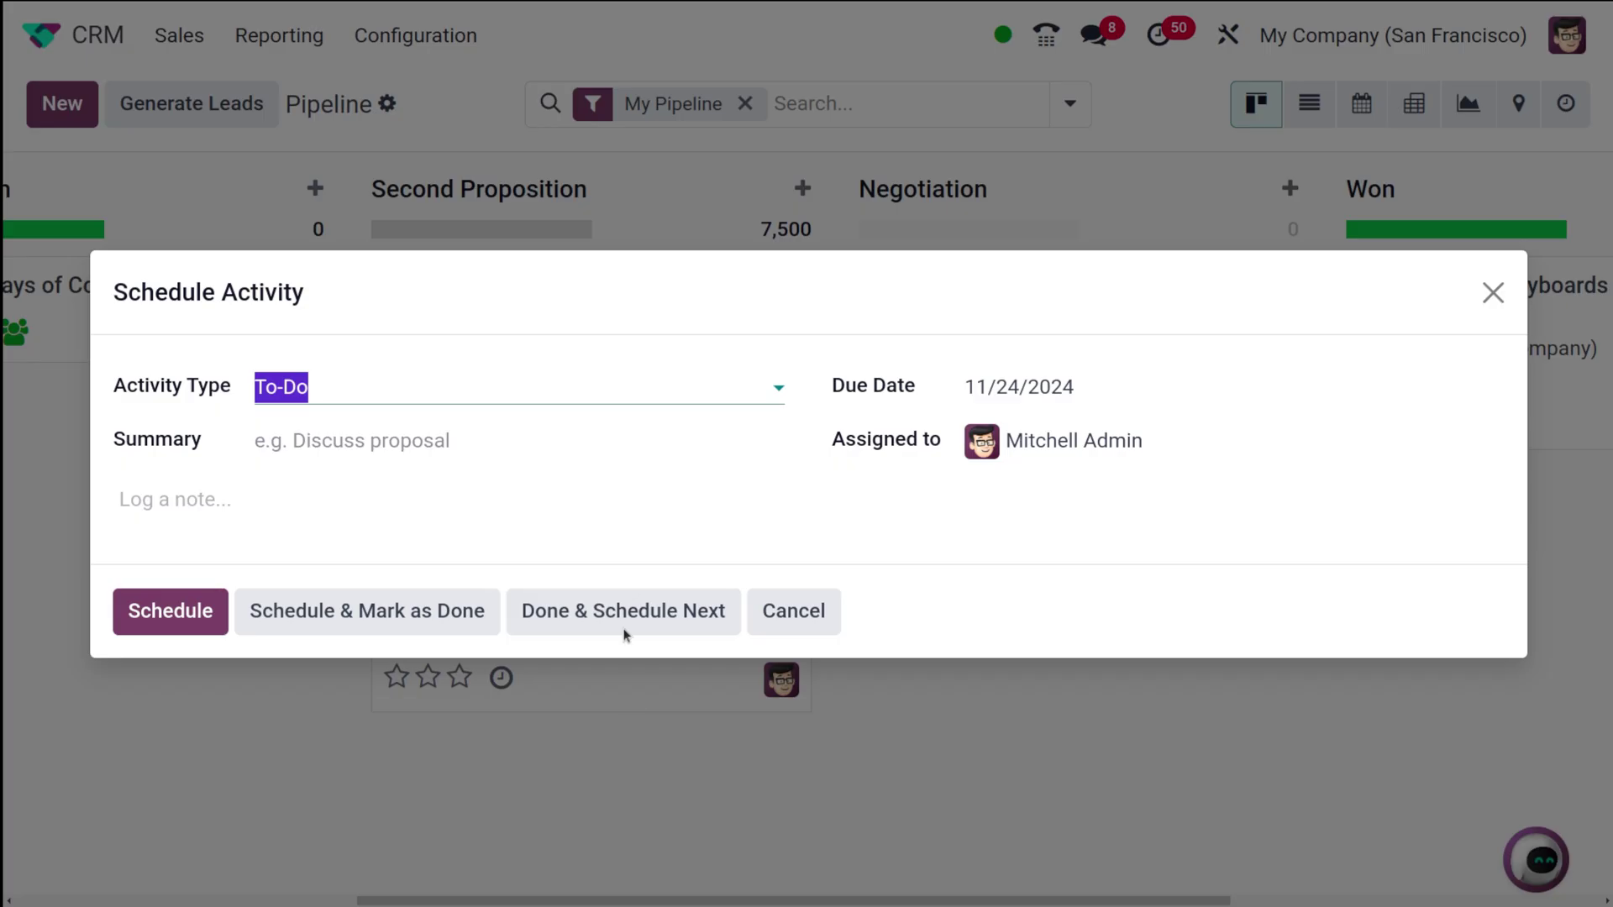
left_click(1014, 393)
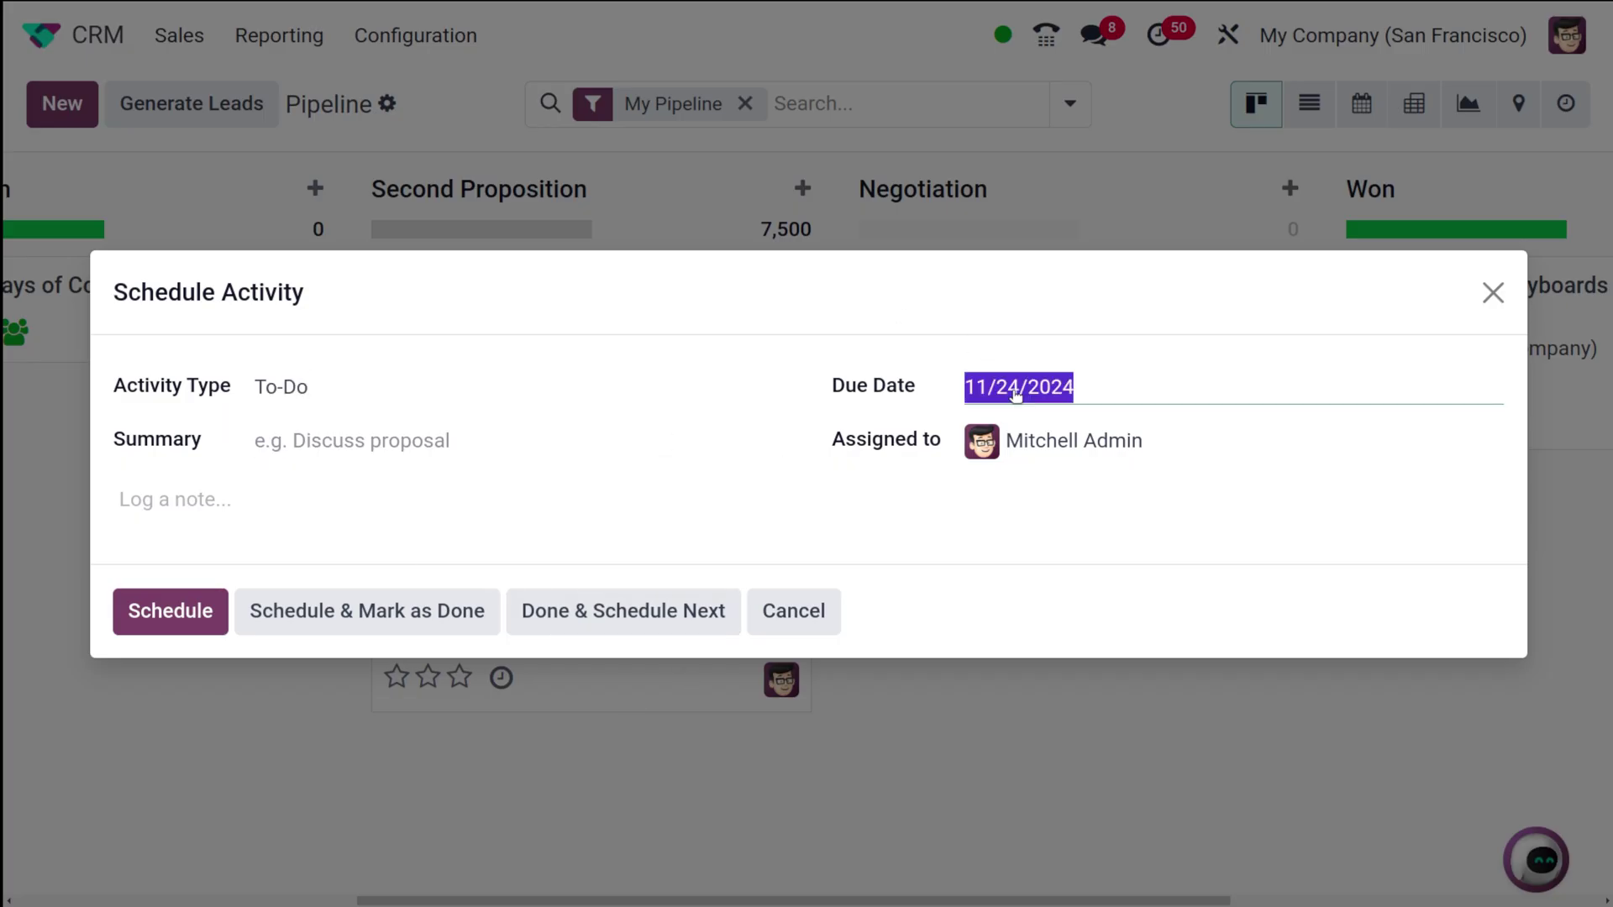
left_click(611, 517)
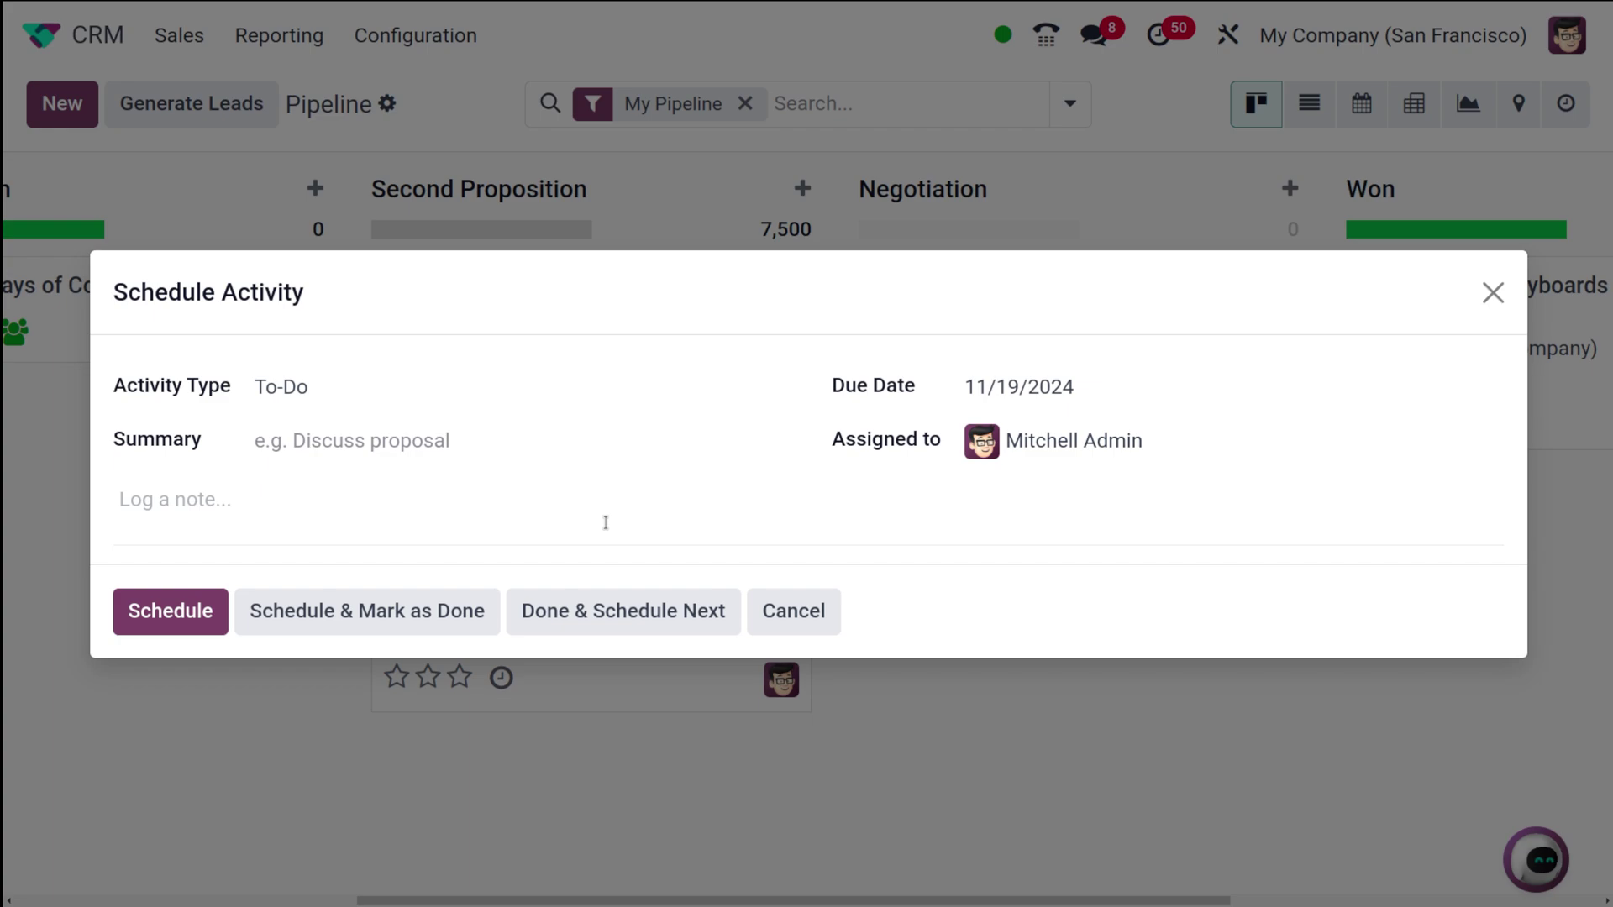
left_click(221, 613)
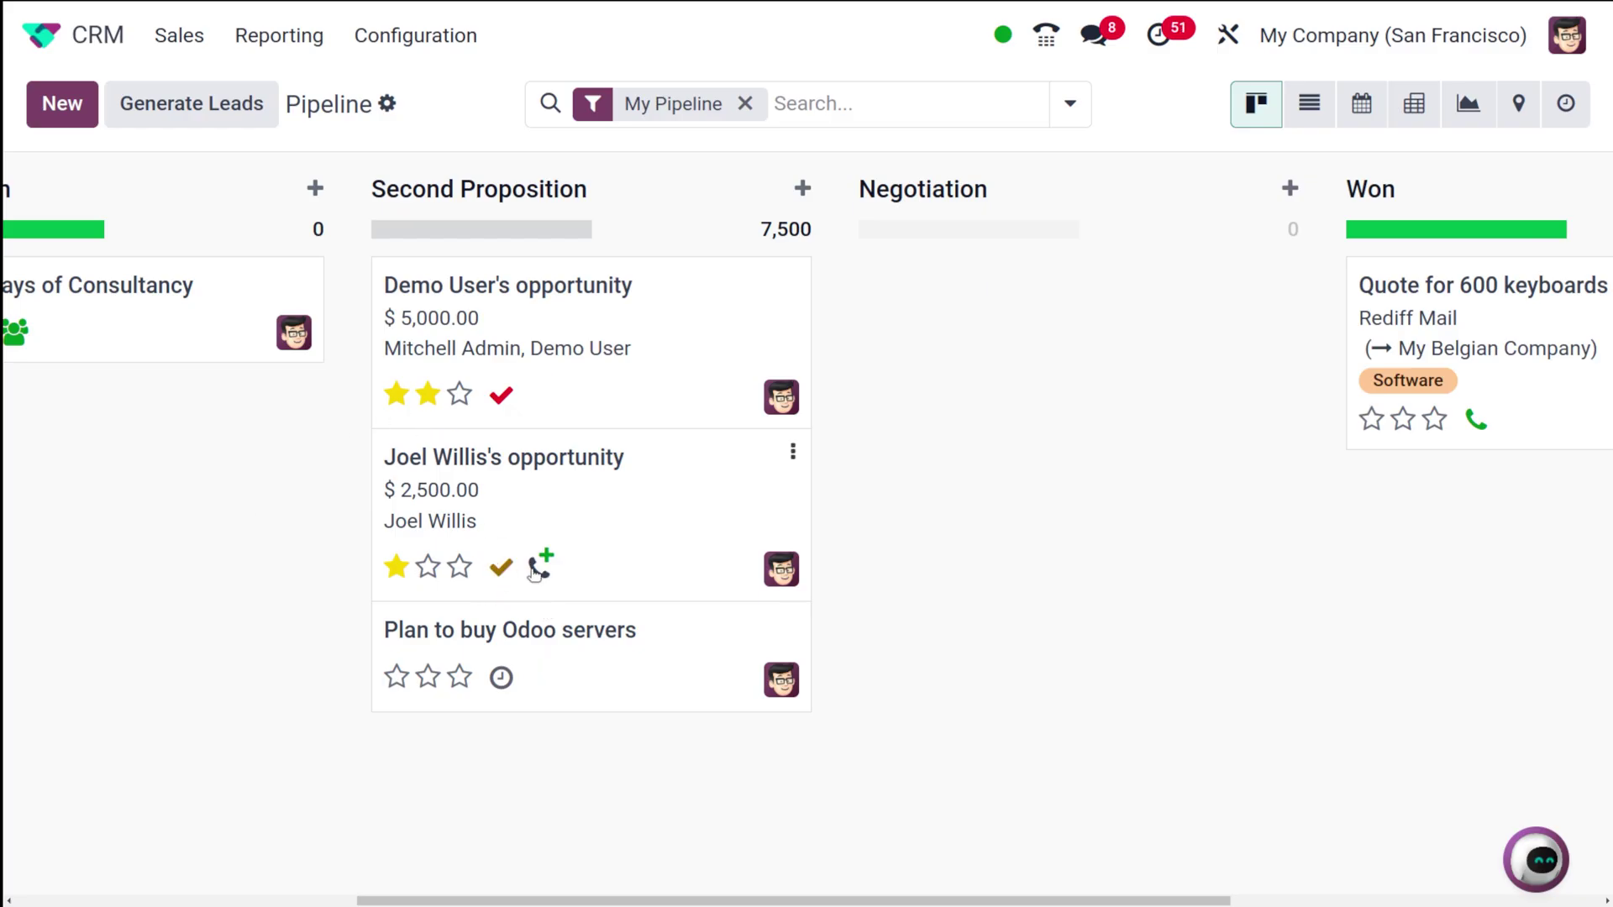
Step: Schedule a To-Do activity due 11/27/2024 on the Plan to buy Odoo servers lead
left_click(512, 683)
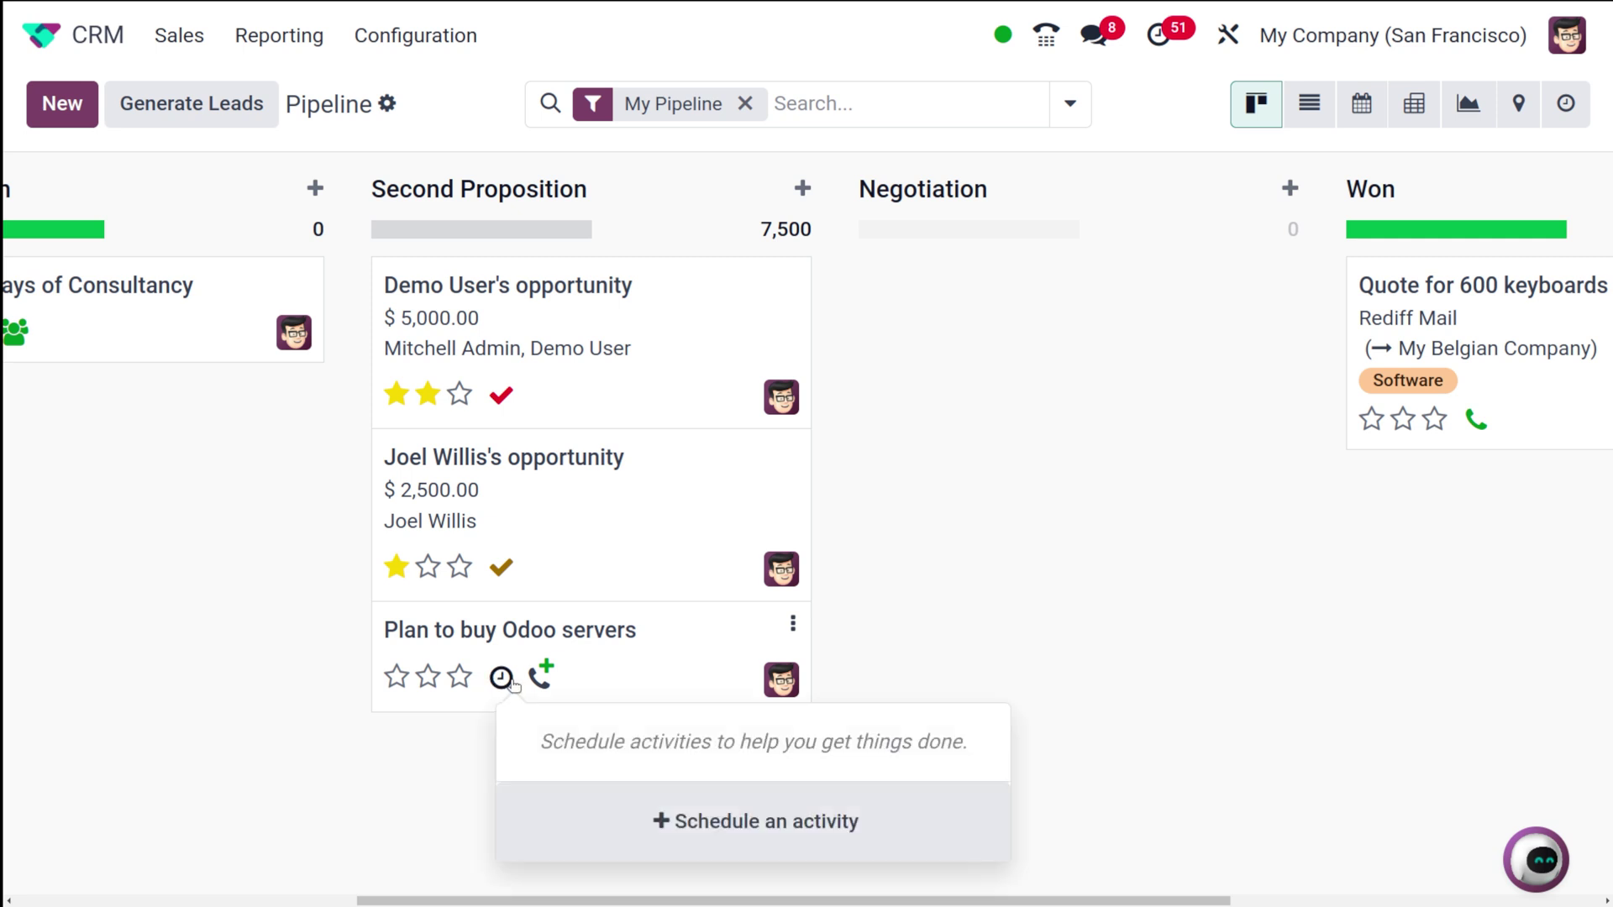
left_click(630, 845)
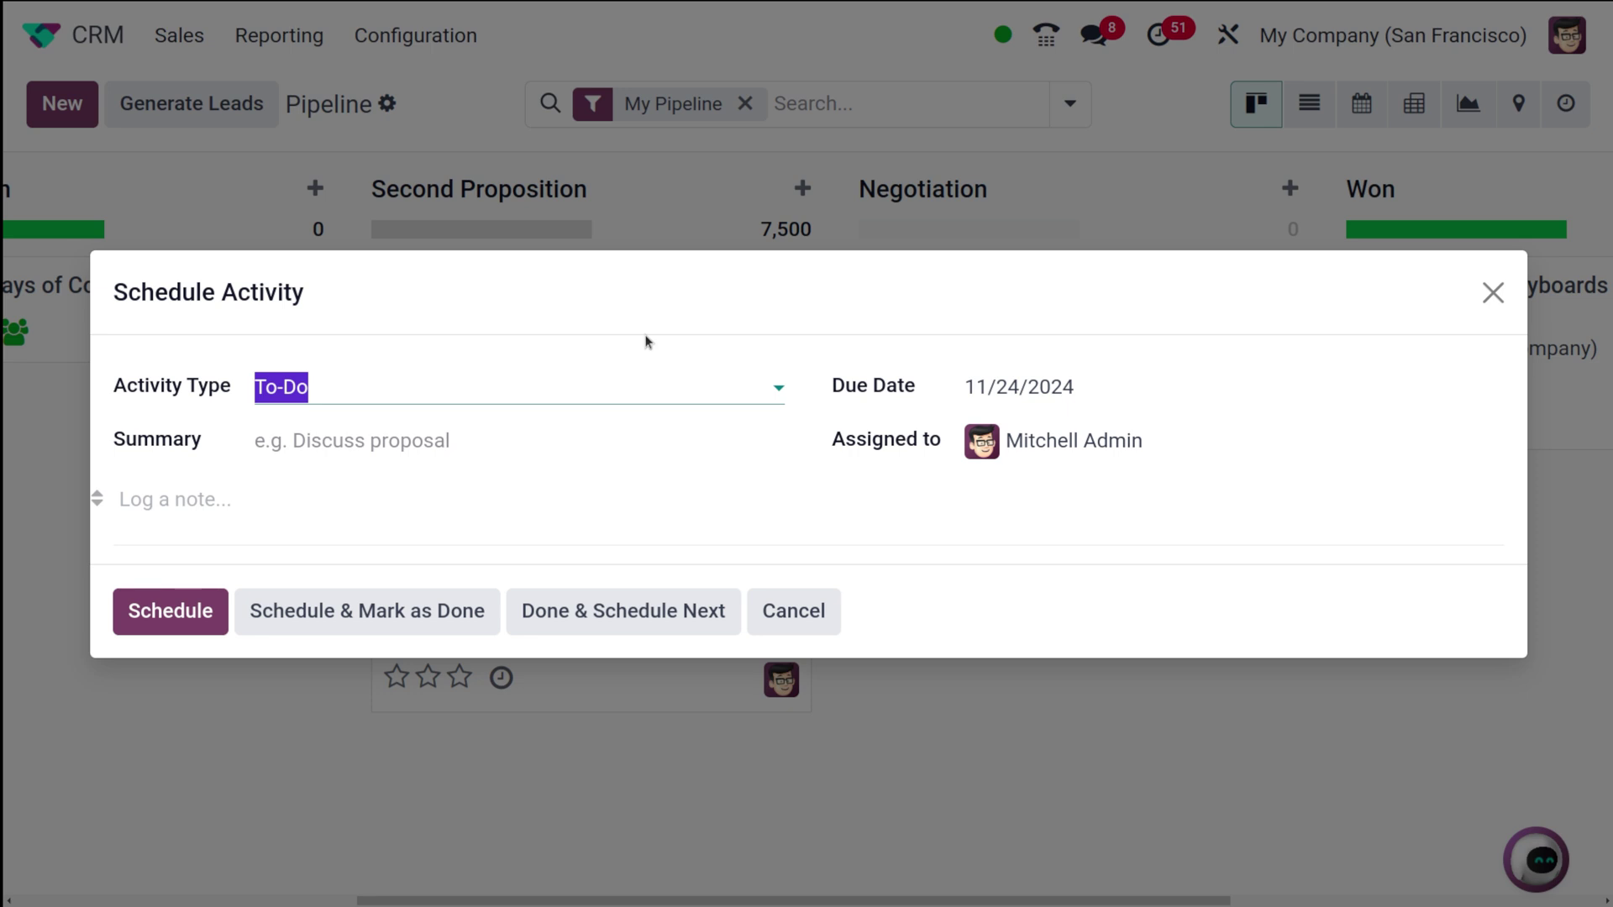
left_click(1128, 383)
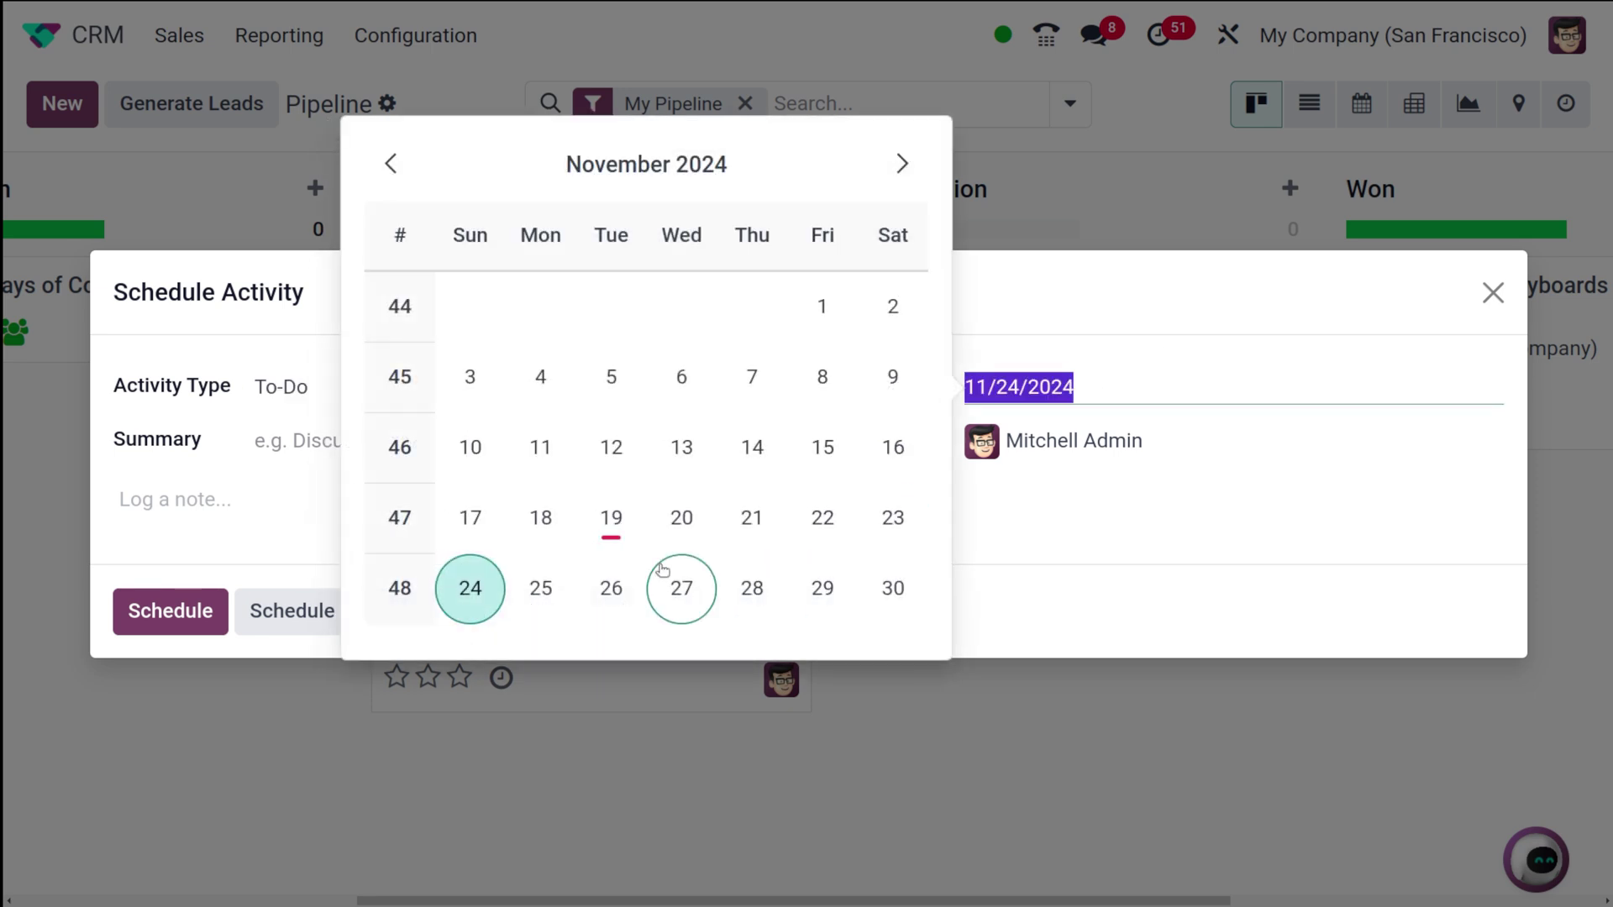
left_click(679, 586)
left_click(173, 628)
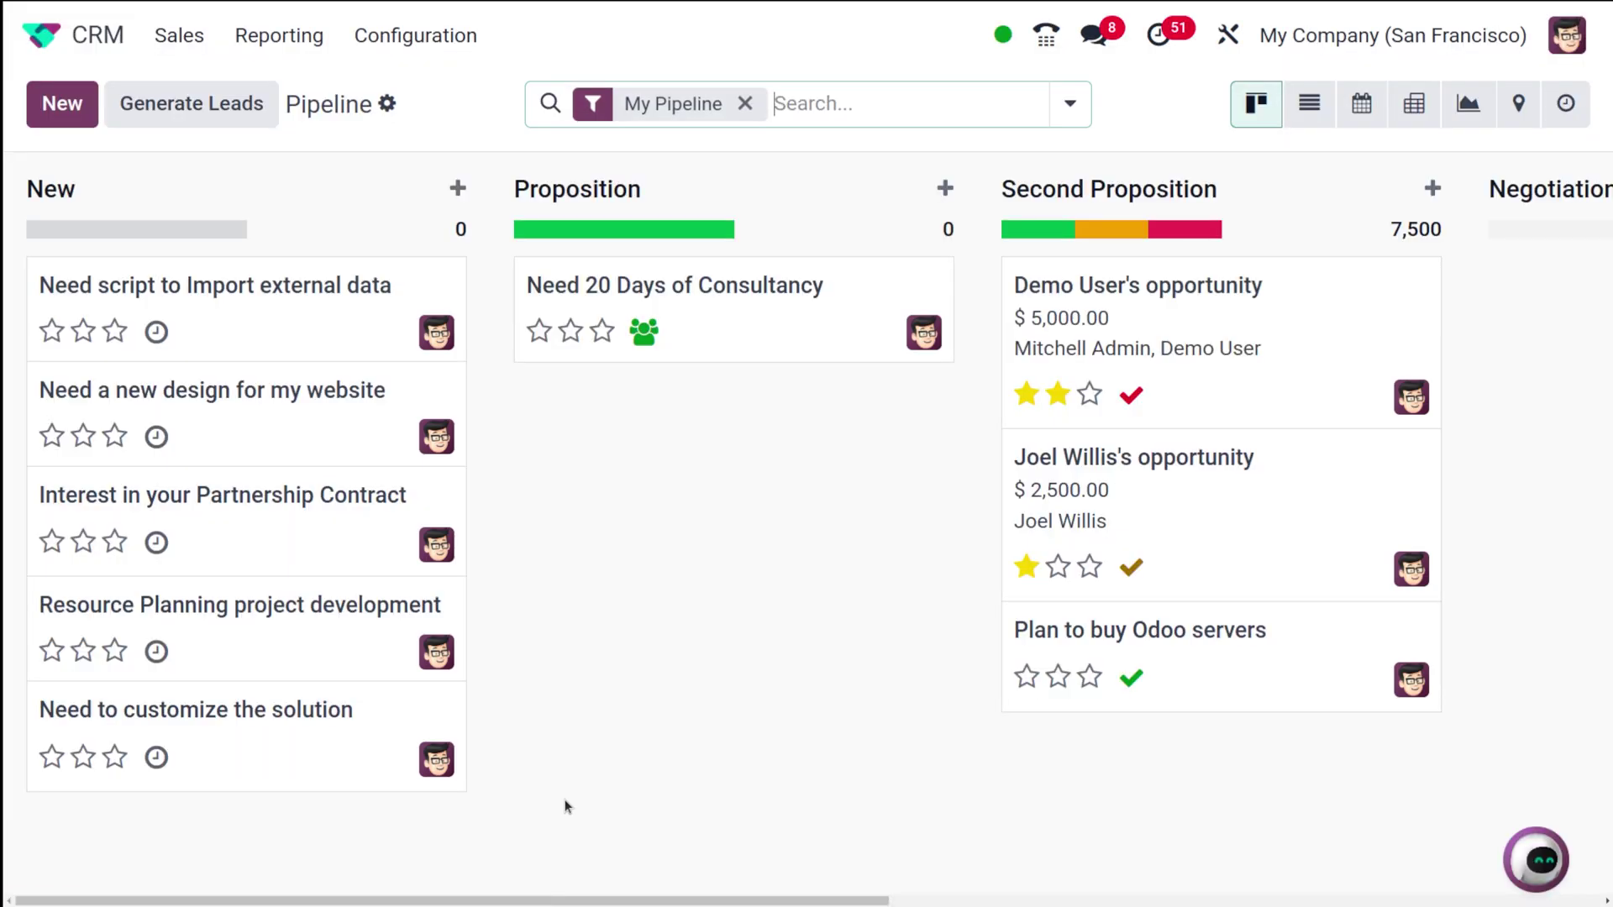
scroll(1221, 675, "right", 10)
scroll(1221, 677, "left", 6)
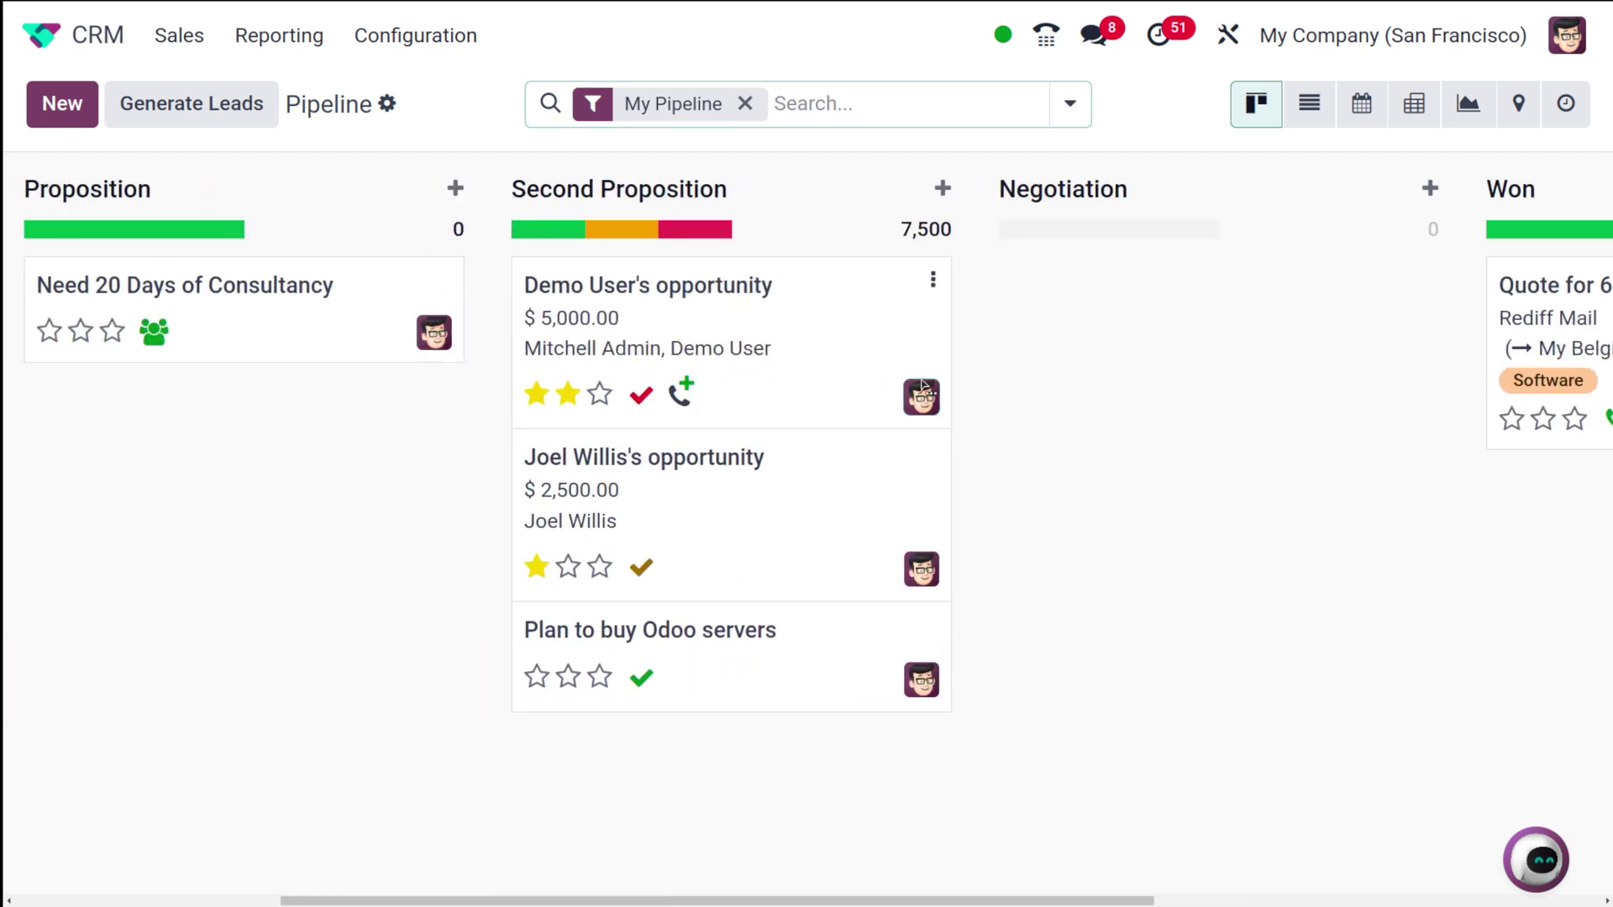
mouse_move(704, 237)
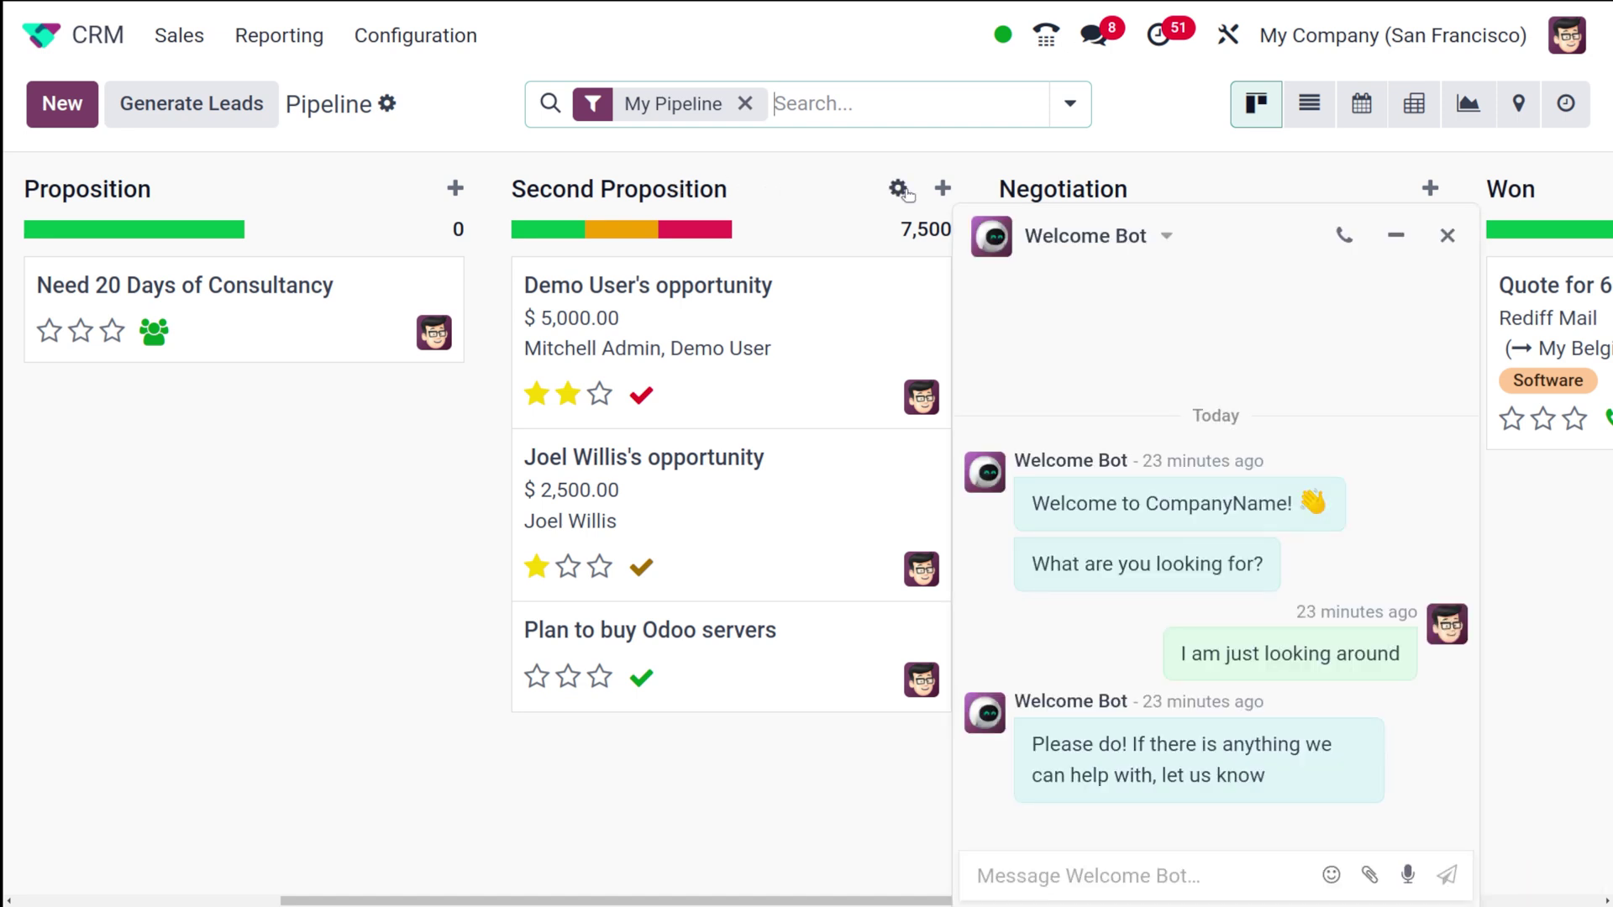
key("Escape")
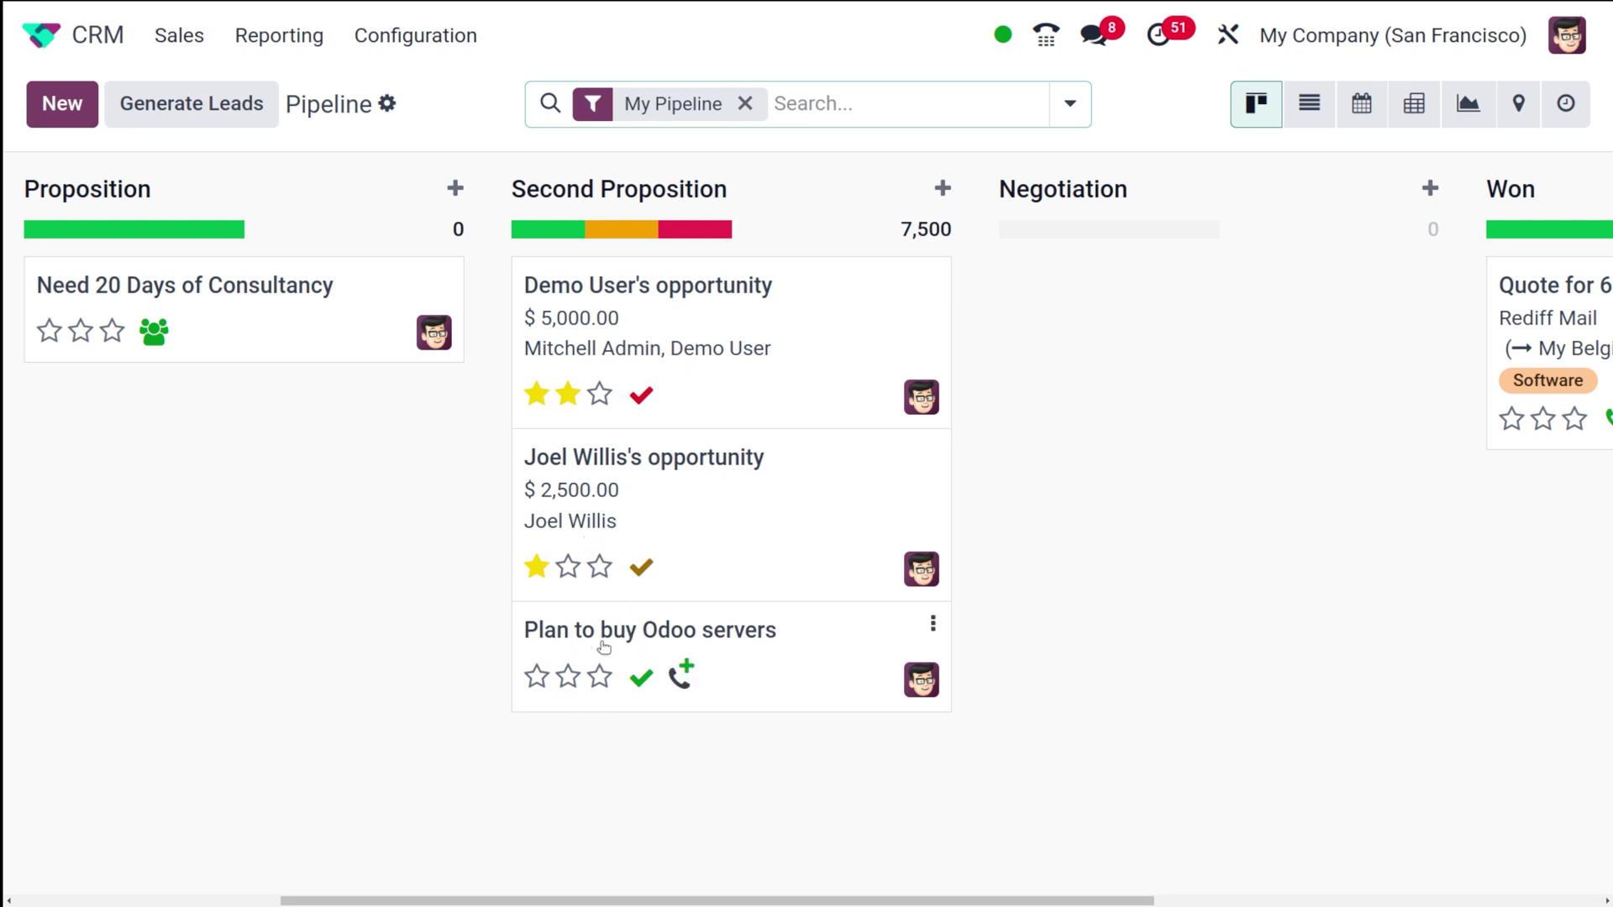
left_click(744, 820)
scroll(745, 820, "left", 5)
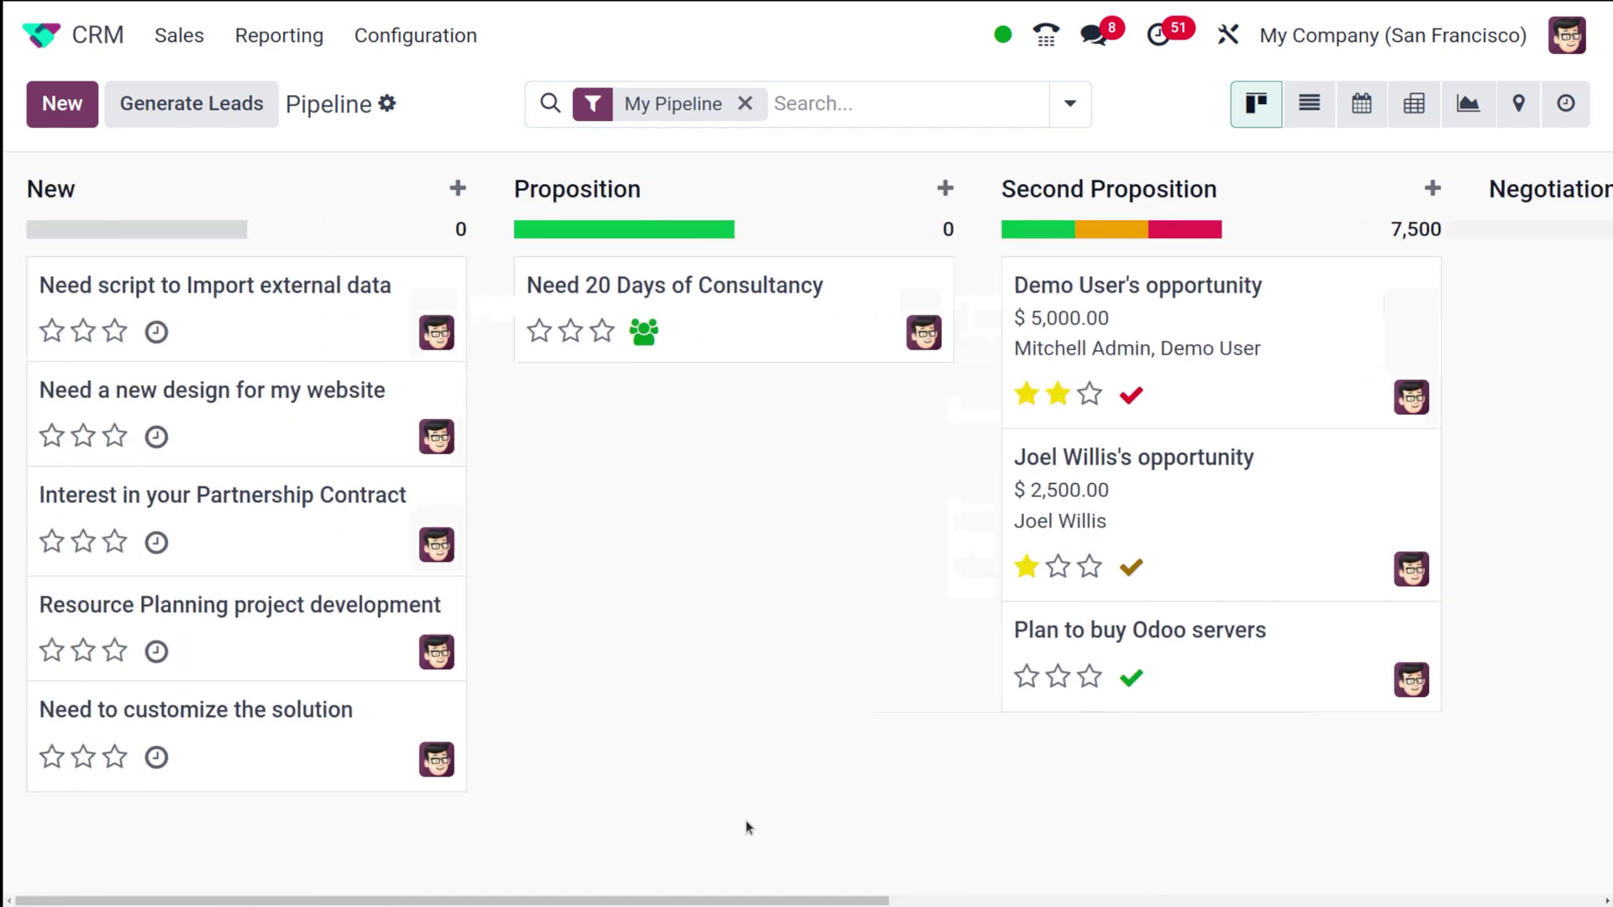
scroll(746, 827, "right", 10)
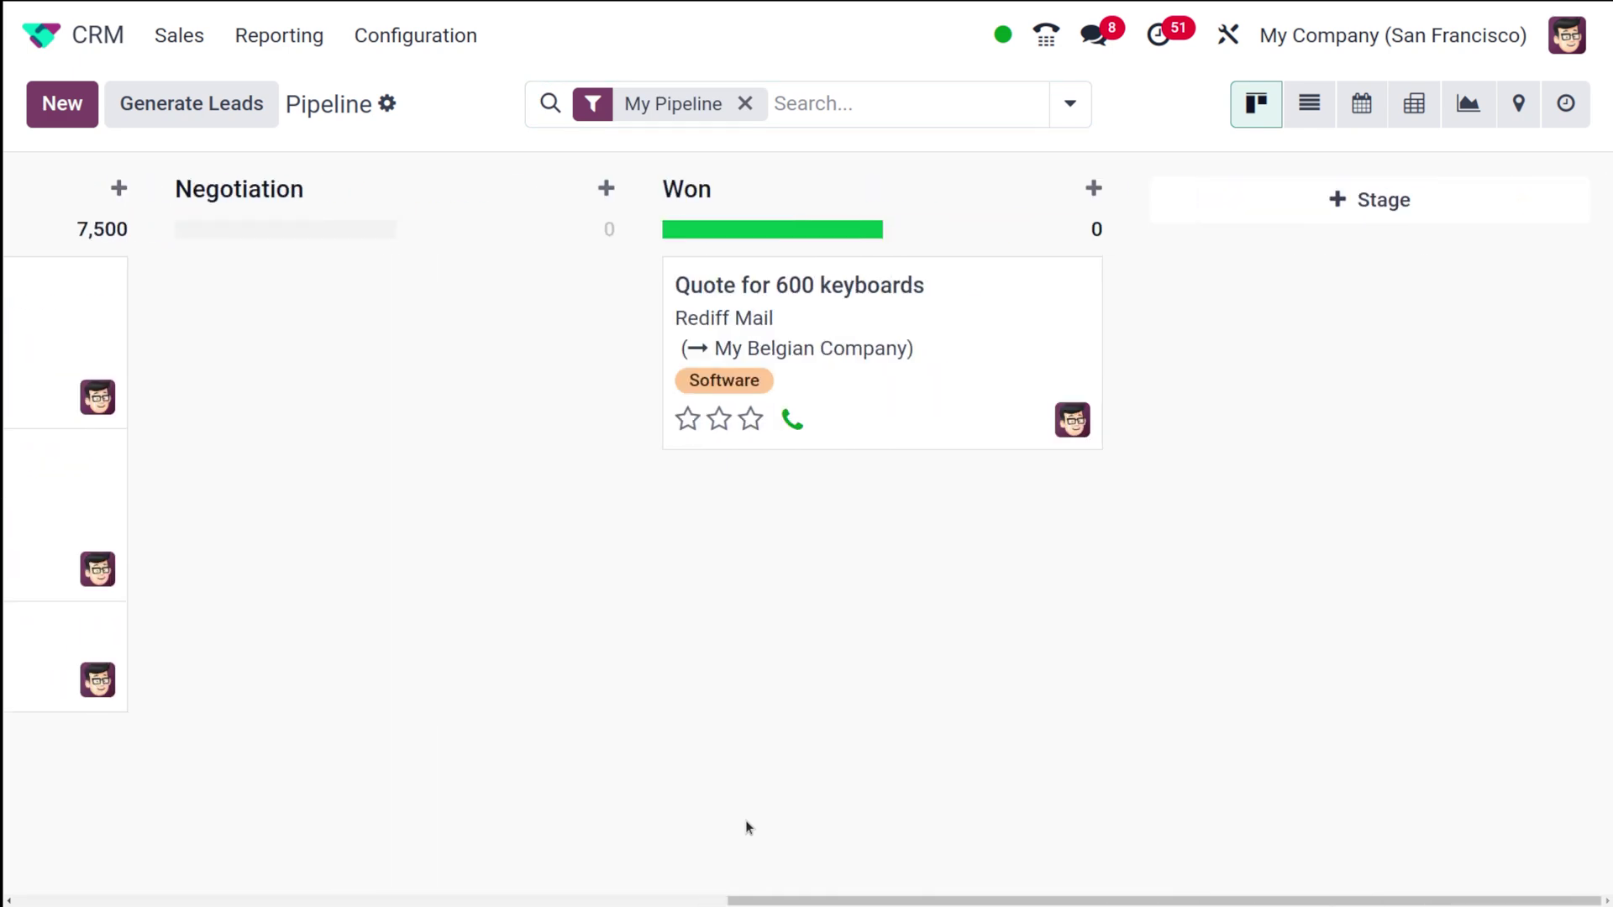
scroll(746, 828, "left", 7)
scroll(746, 827, "left", 2)
scroll(744, 820, "left", 1)
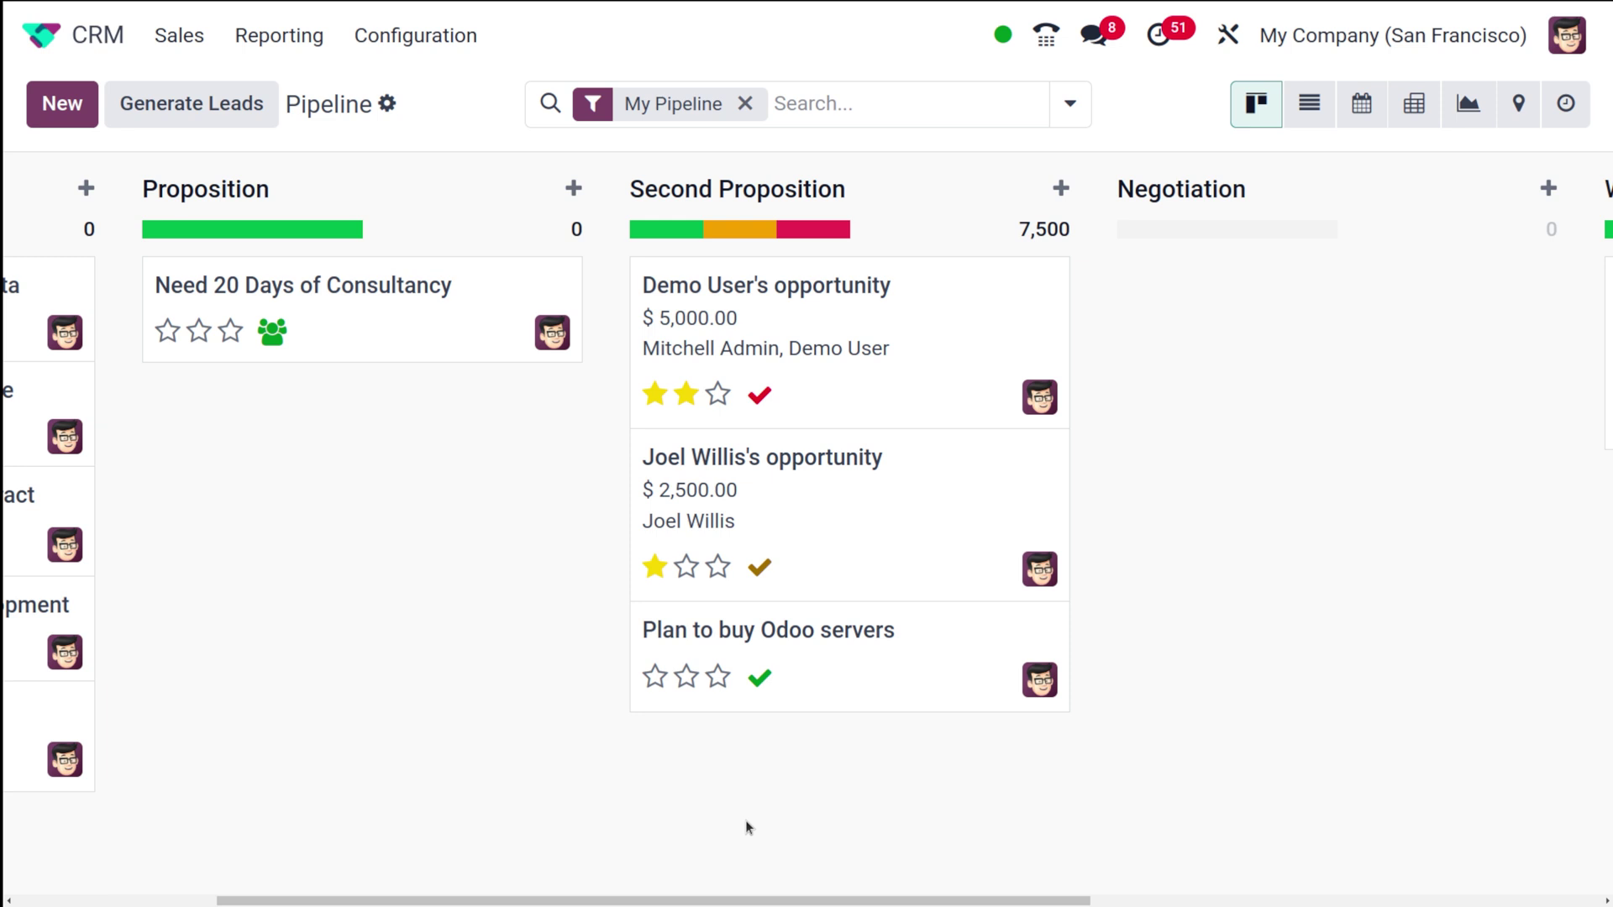
left_click(1006, 364)
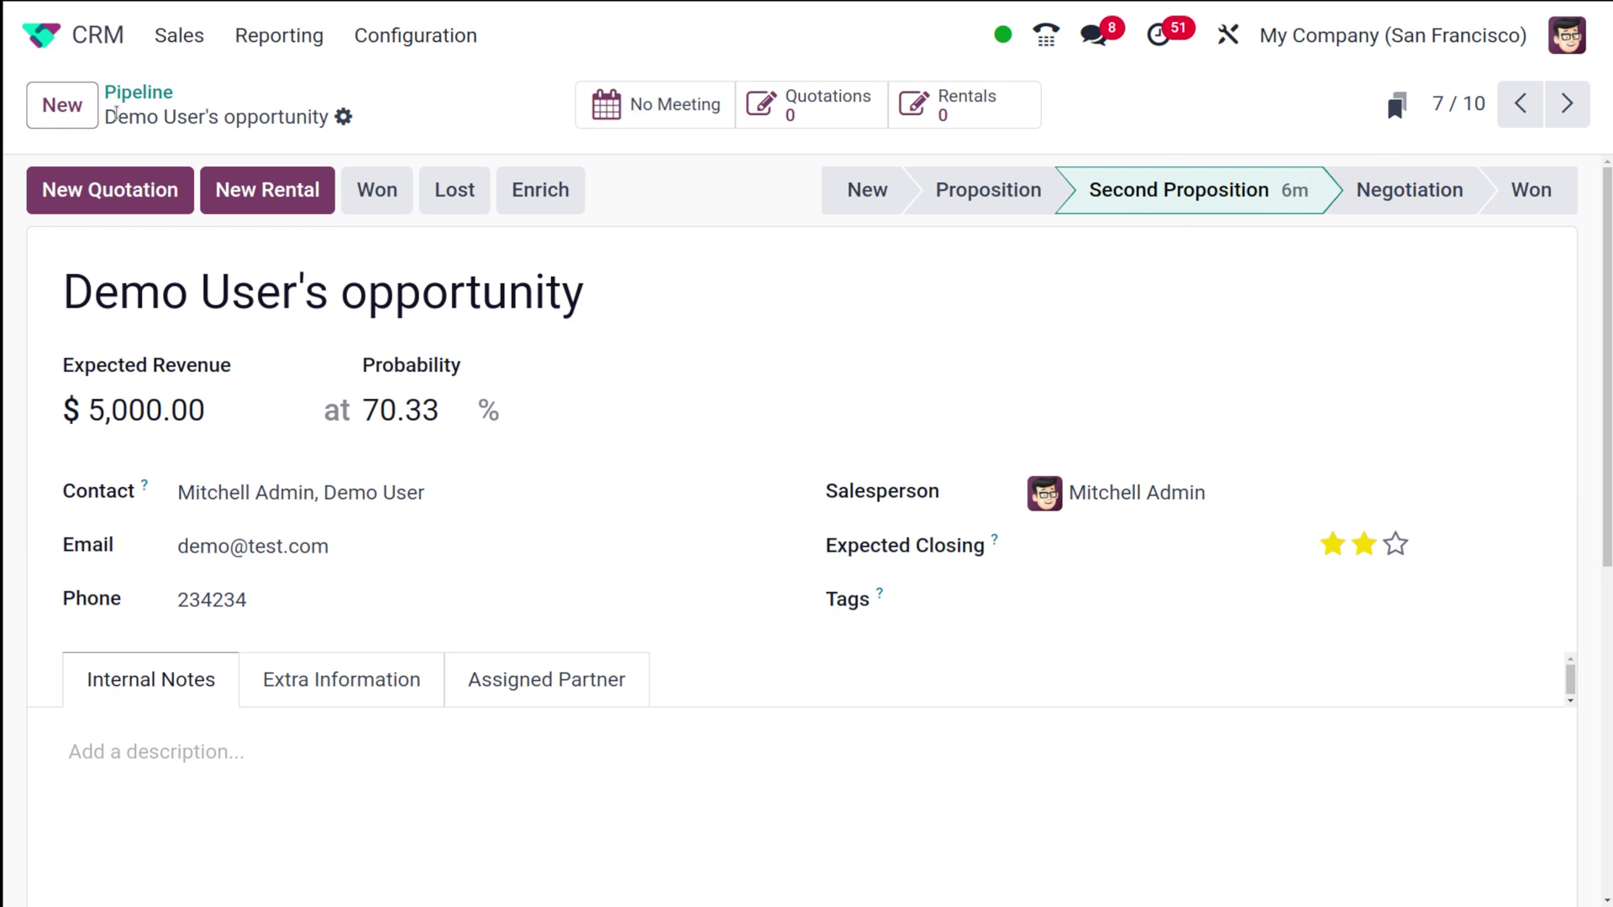
left_click(125, 98)
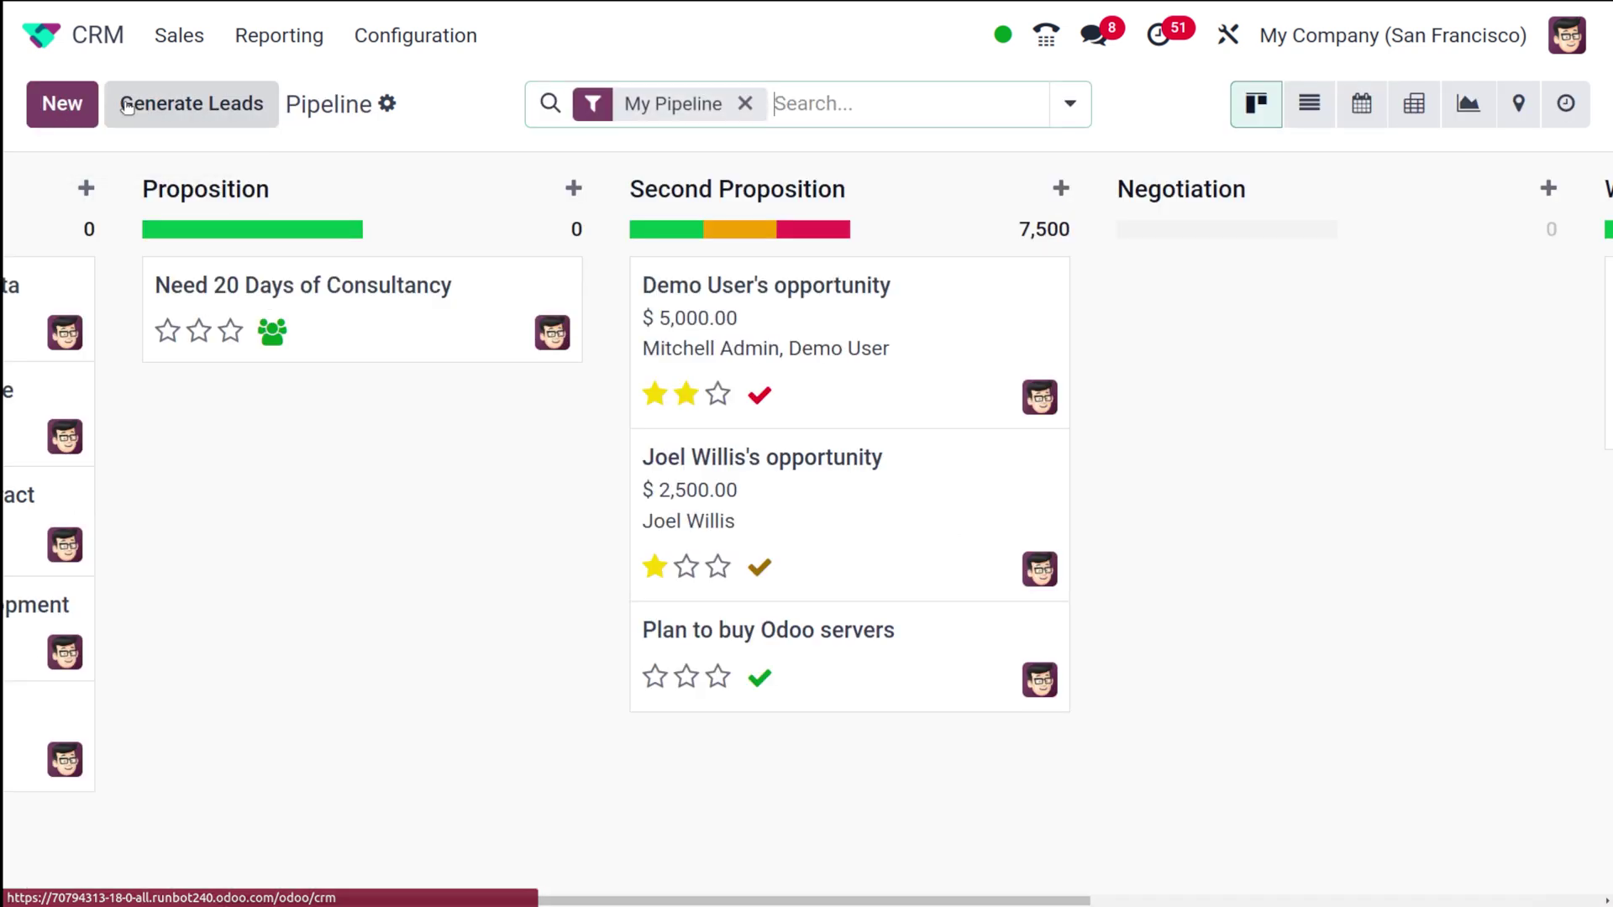